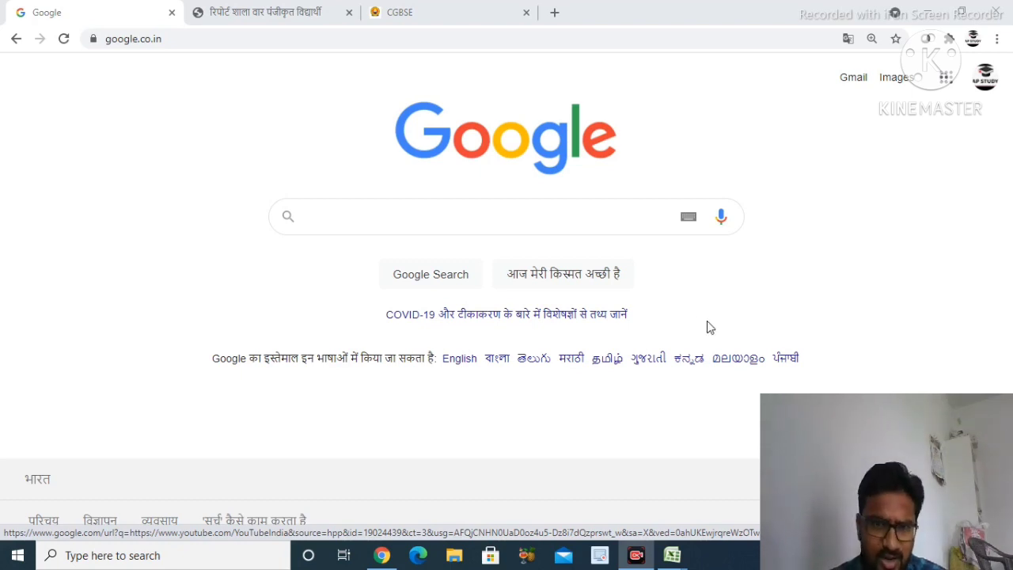
Search Google for 'udise plus' to find the official udiseplus.gov.in site
click(328, 222)
text(udise )
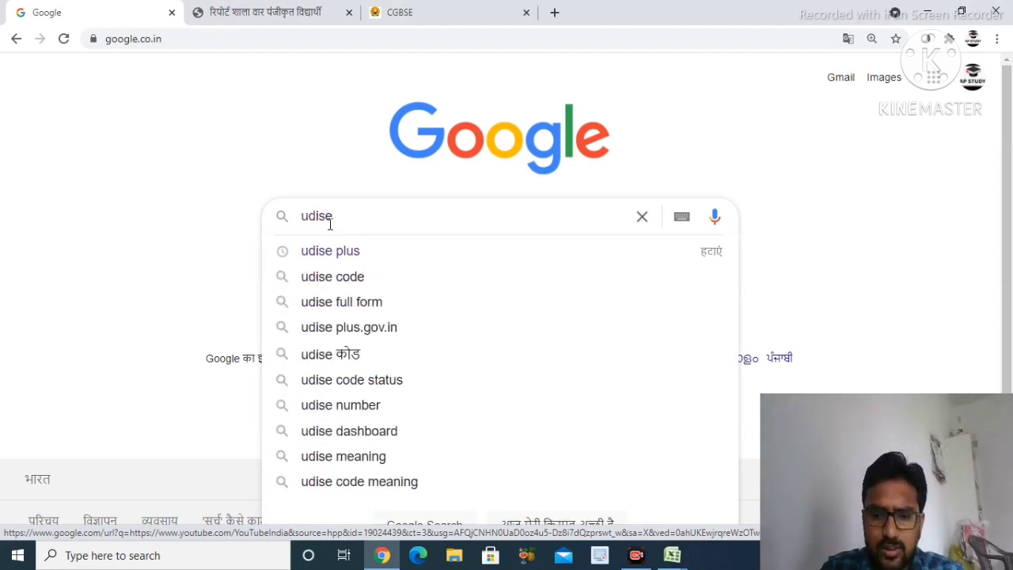
text(plus)
key(Return)
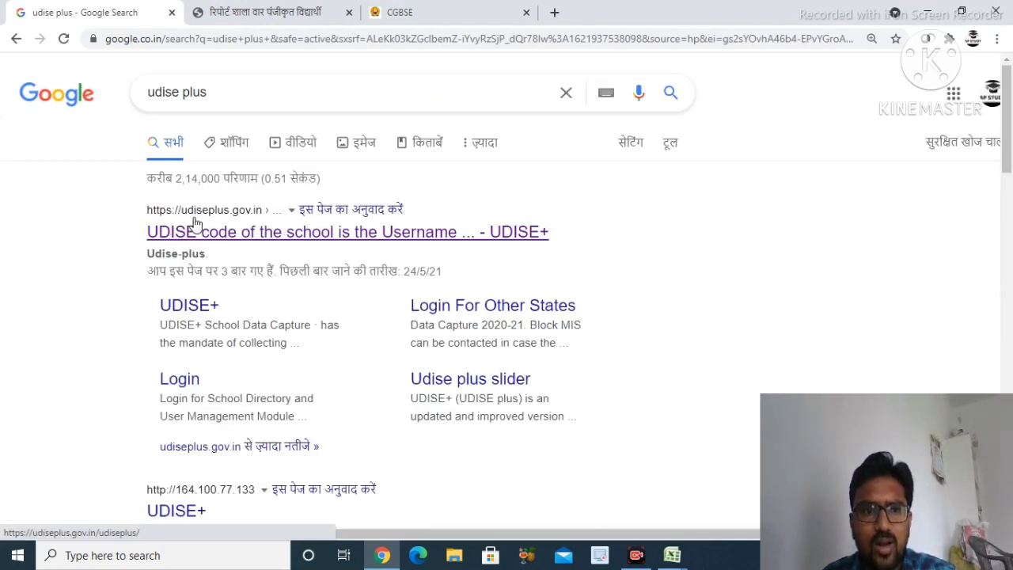
Open udiseplus.gov.in and log in with the saved school username, password and the captcha code
click(243, 214)
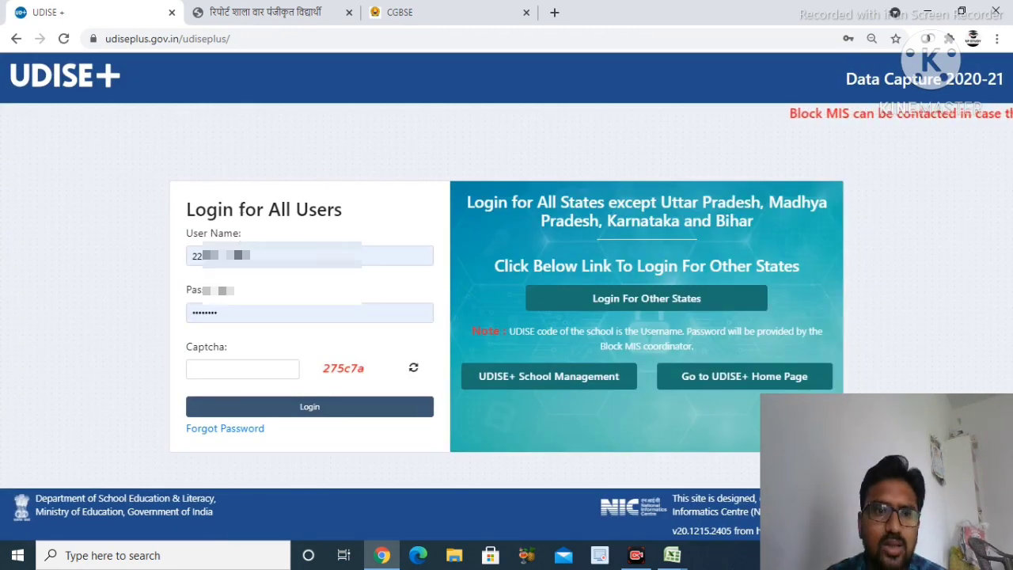
click(261, 256)
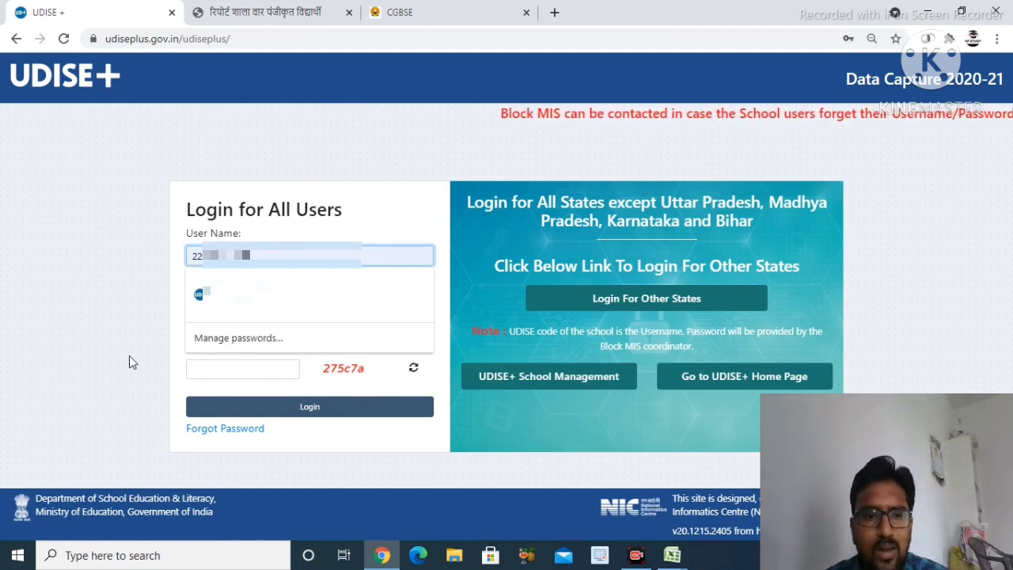
click(230, 294)
click(251, 318)
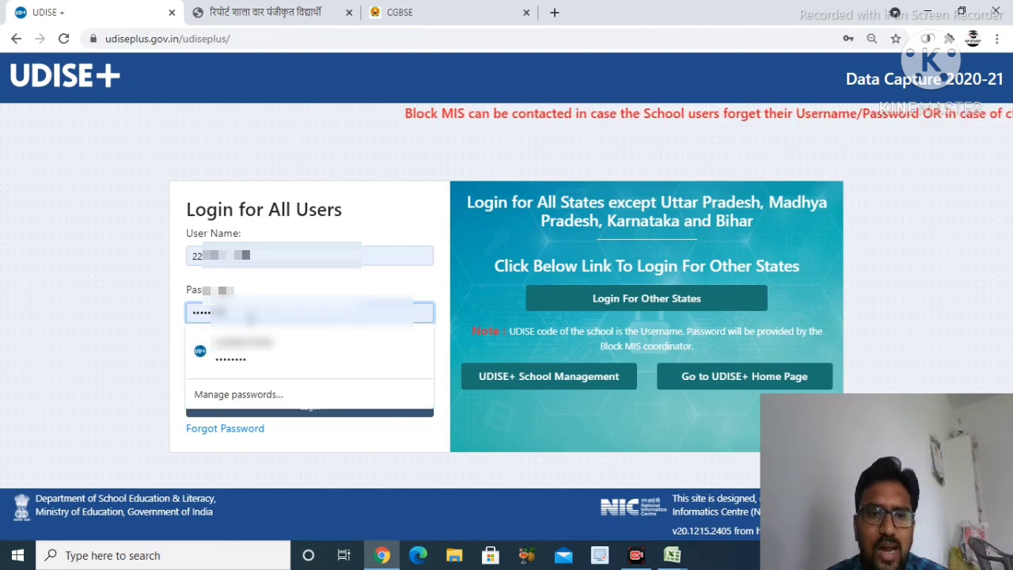
click(246, 350)
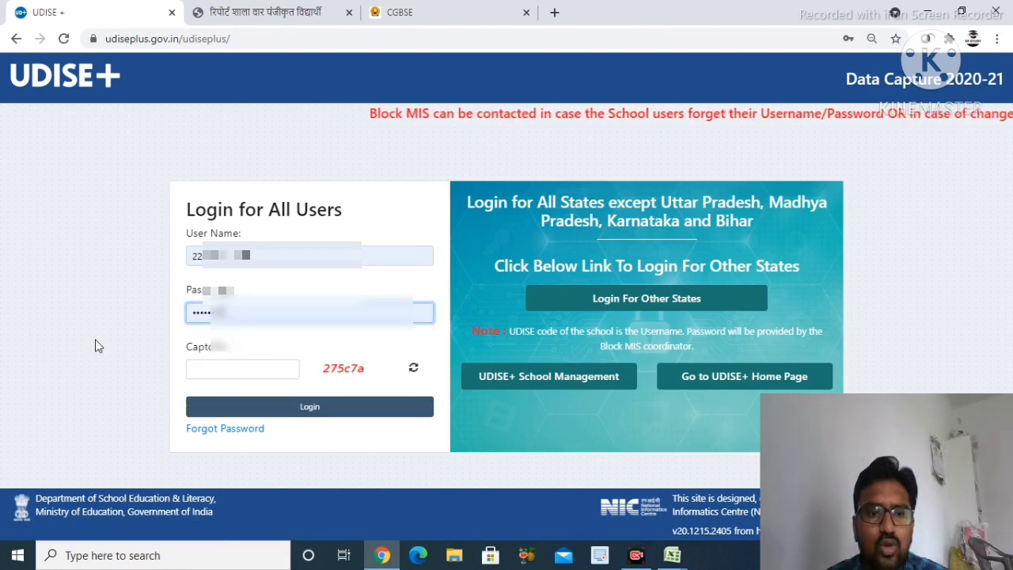
click(233, 366)
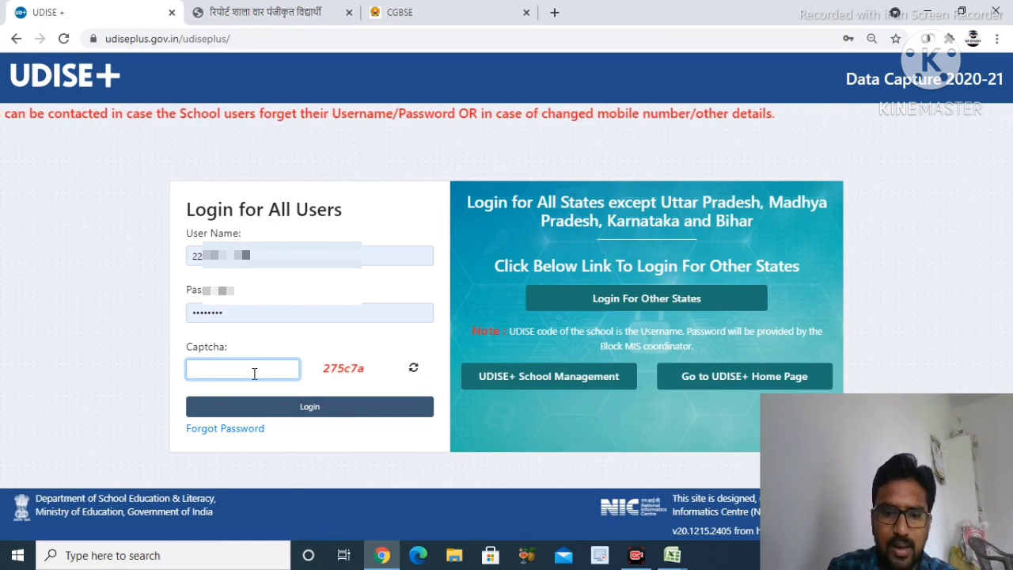
text(275)
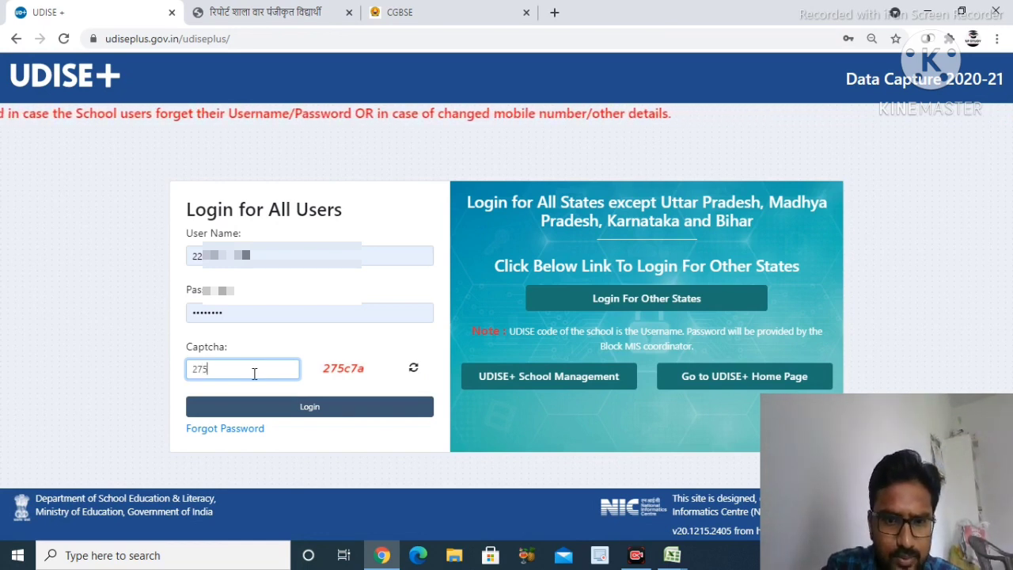
text(c7a)
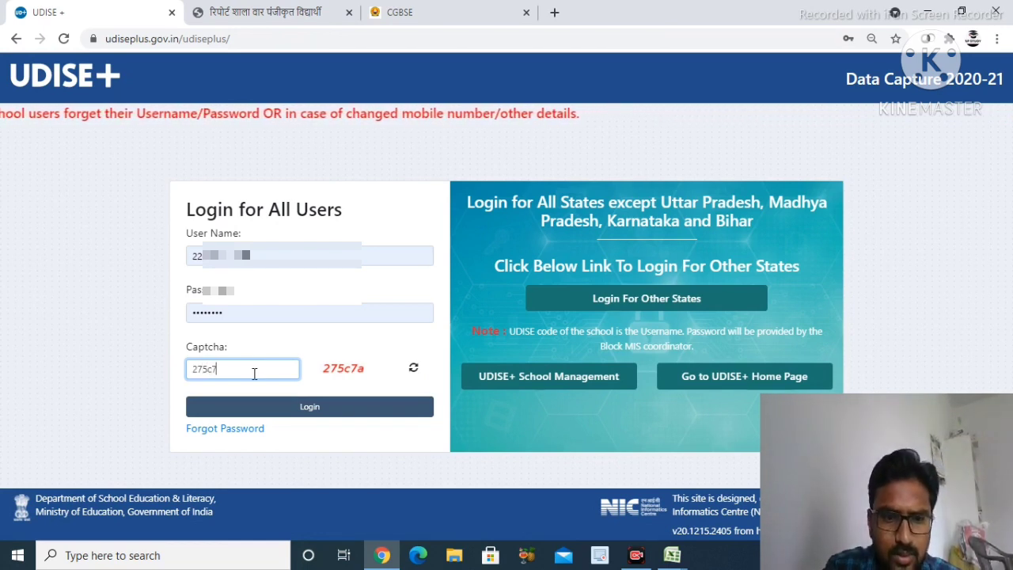
click(292, 409)
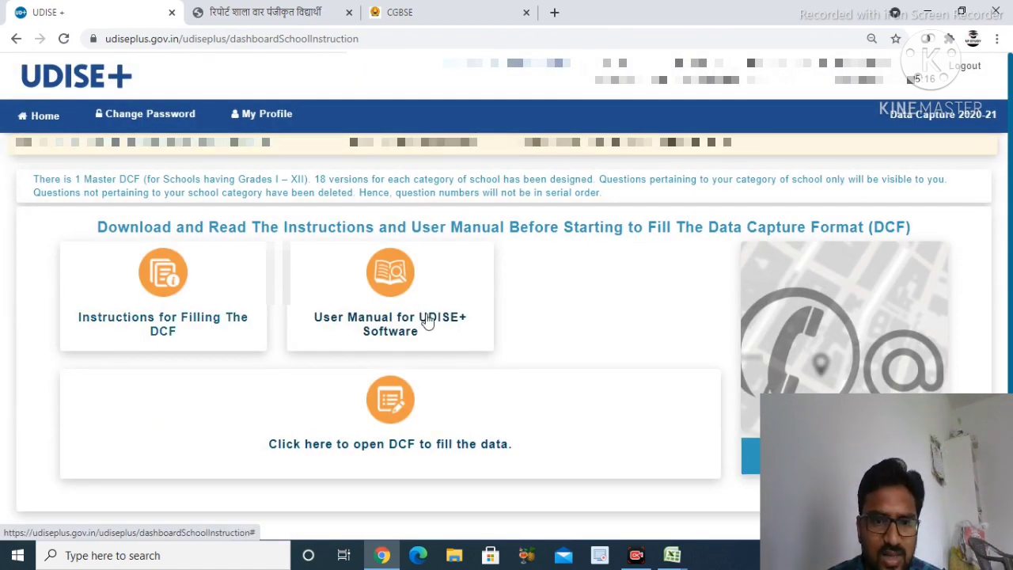
Open the DCF data-entry link to list the school's forms
scroll(402, 400, down, 1)
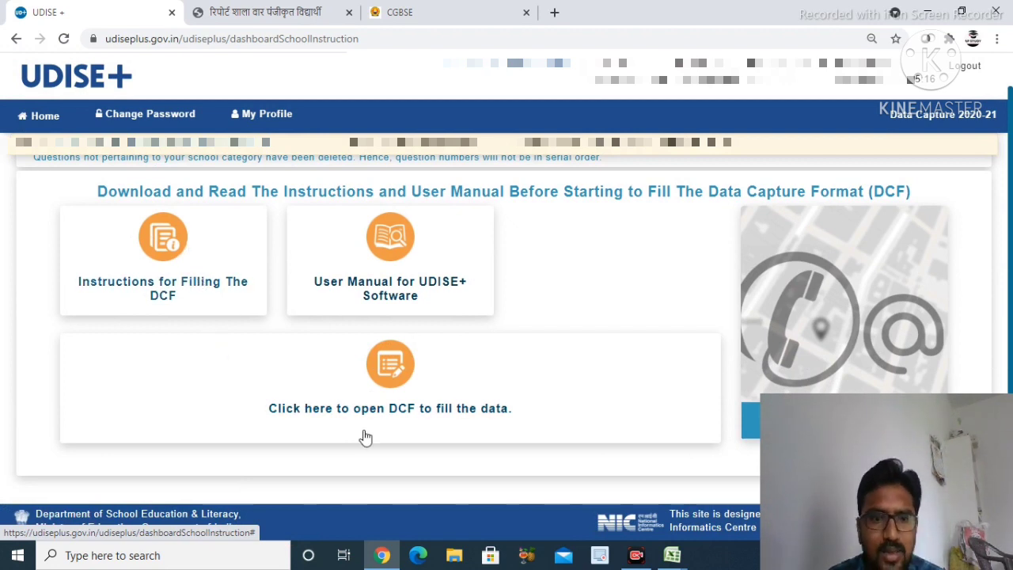
click(389, 372)
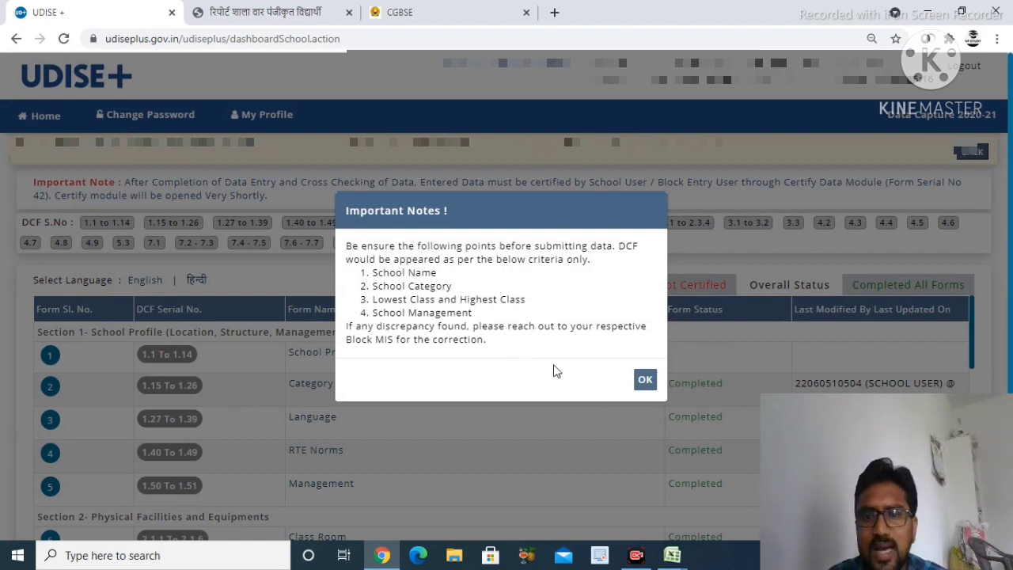
Dismiss Important Notes, switch the dashboard to हिन्दी, and dismiss the notes again
click(644, 381)
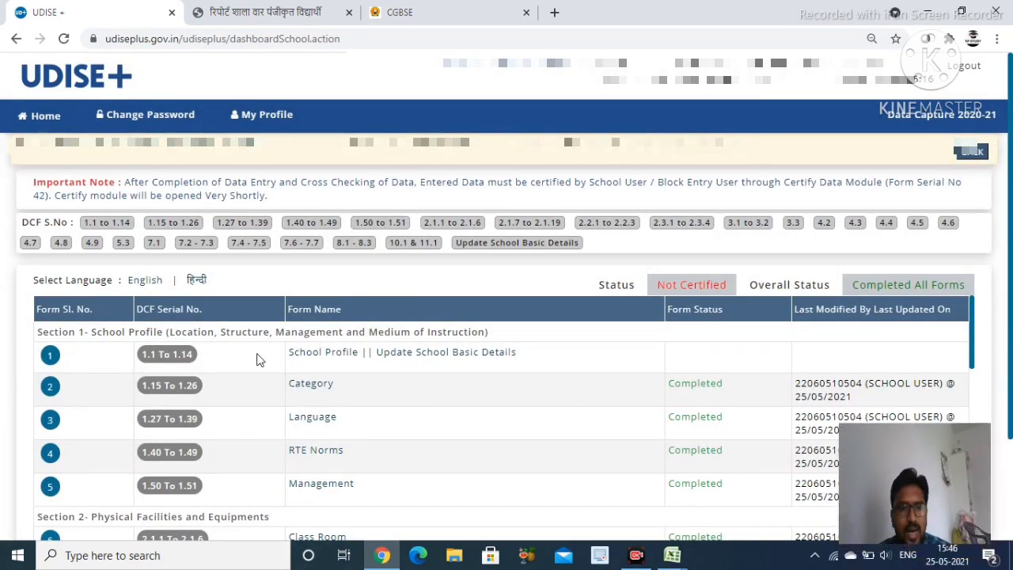
scroll(354, 352, down, 1)
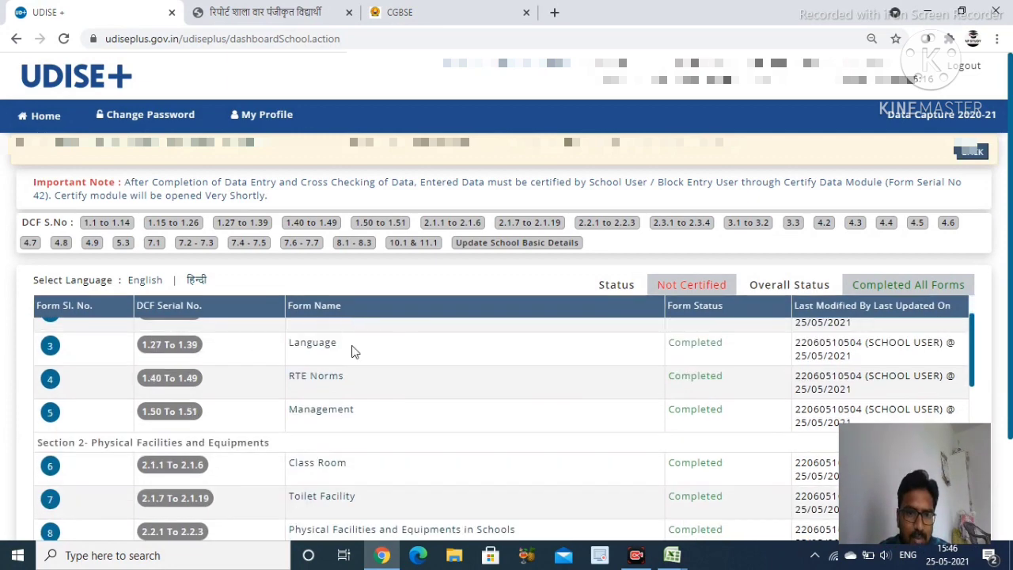
scroll(353, 351, up, 1)
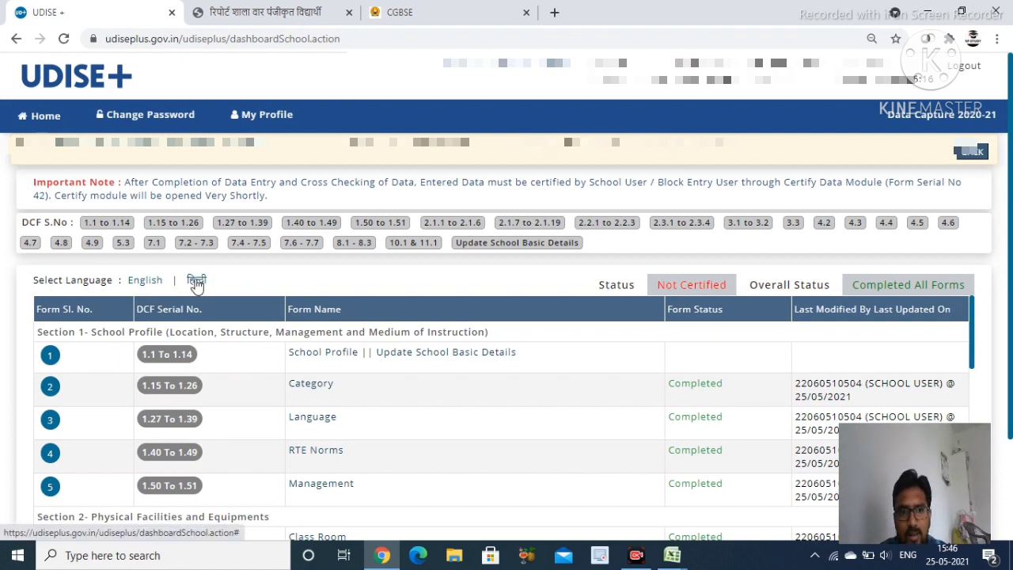
click(196, 283)
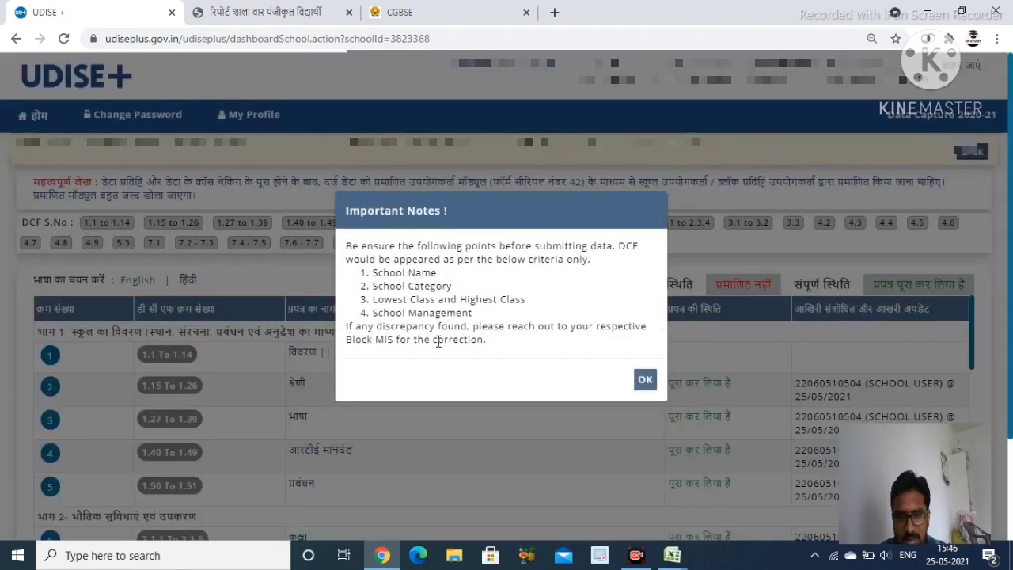
click(646, 383)
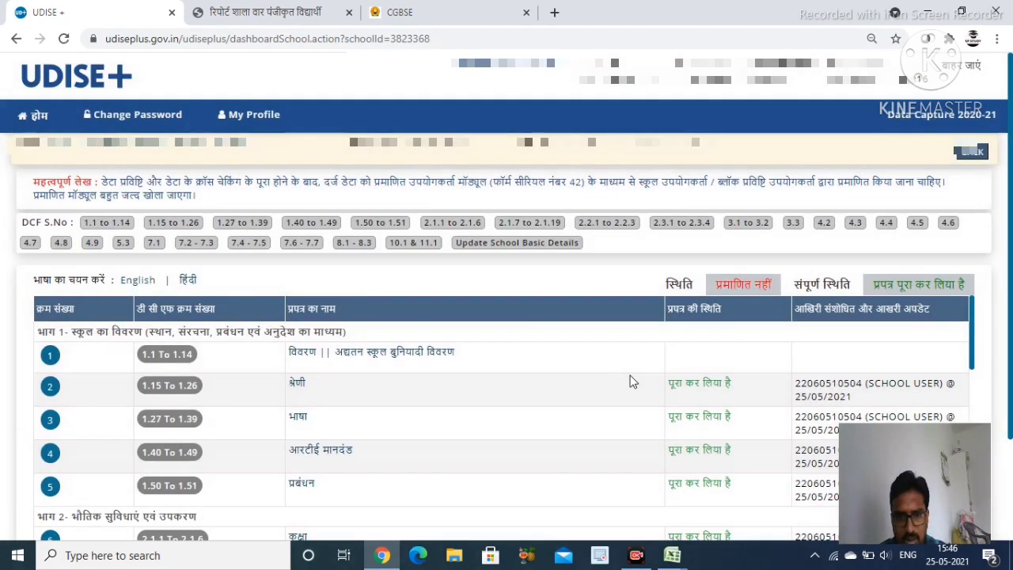
scroll(631, 380, down, 1)
scroll(620, 393, up, 1)
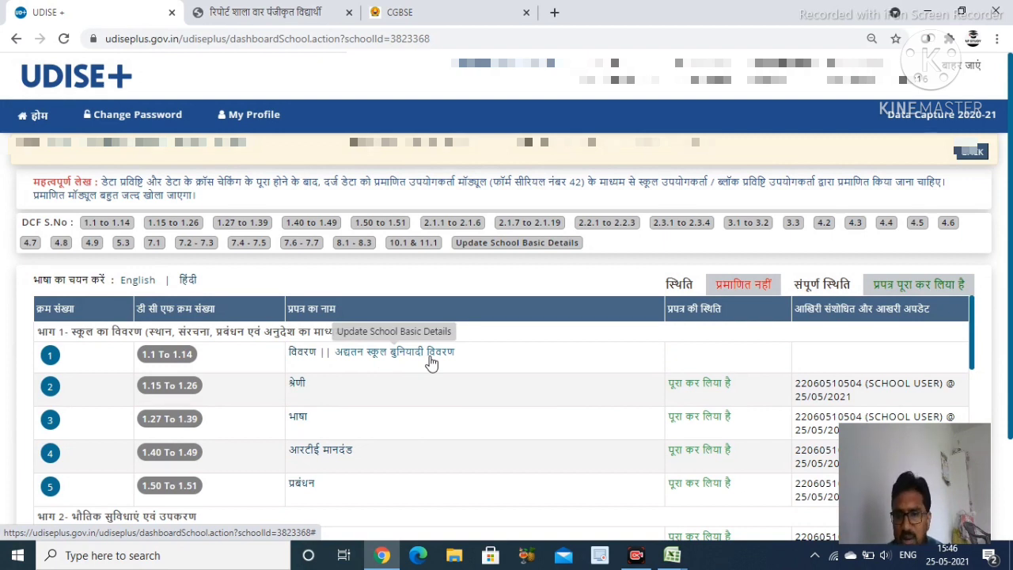
Submit the 1.1 to 1.14 basic details form with जमा करें and return to the dashboard
click(431, 361)
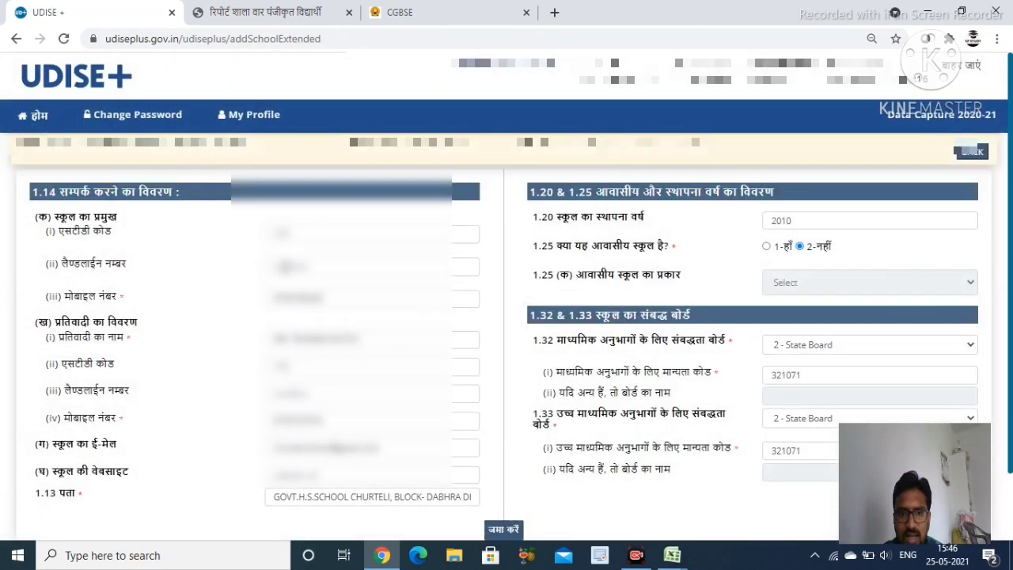
scroll(135, 314, down, 2)
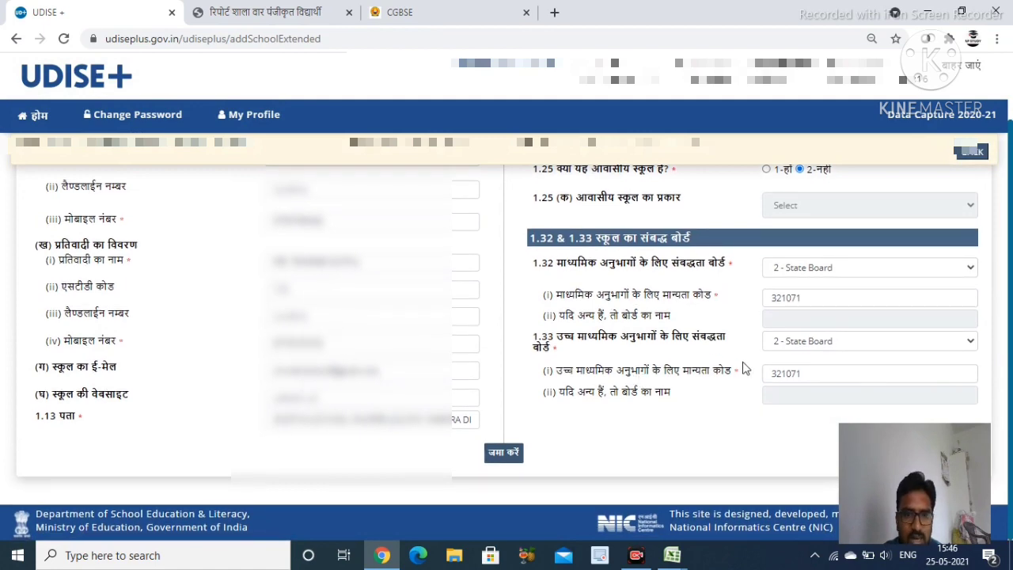
scroll(750, 372, up, 2)
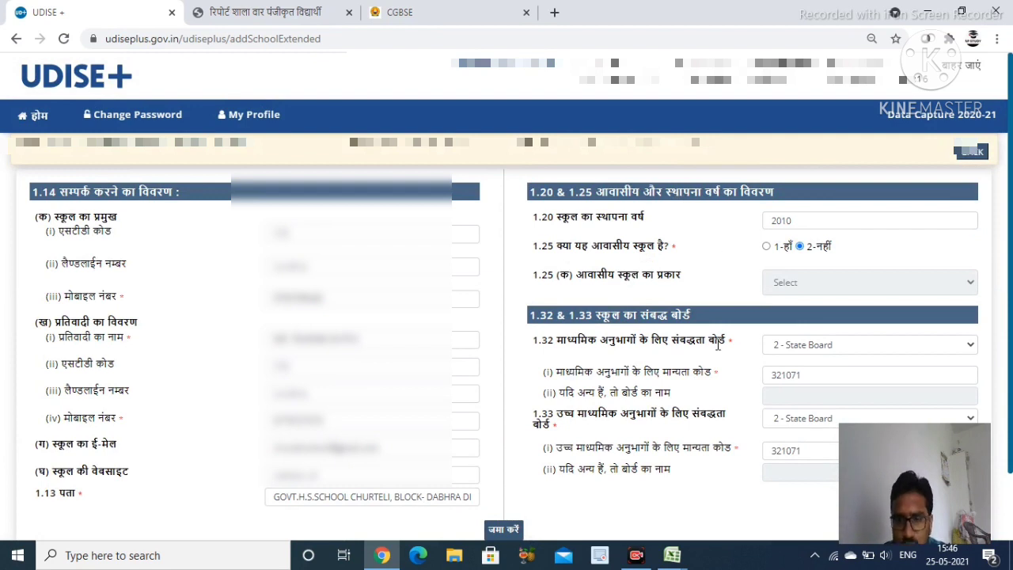
scroll(718, 344, down, 2)
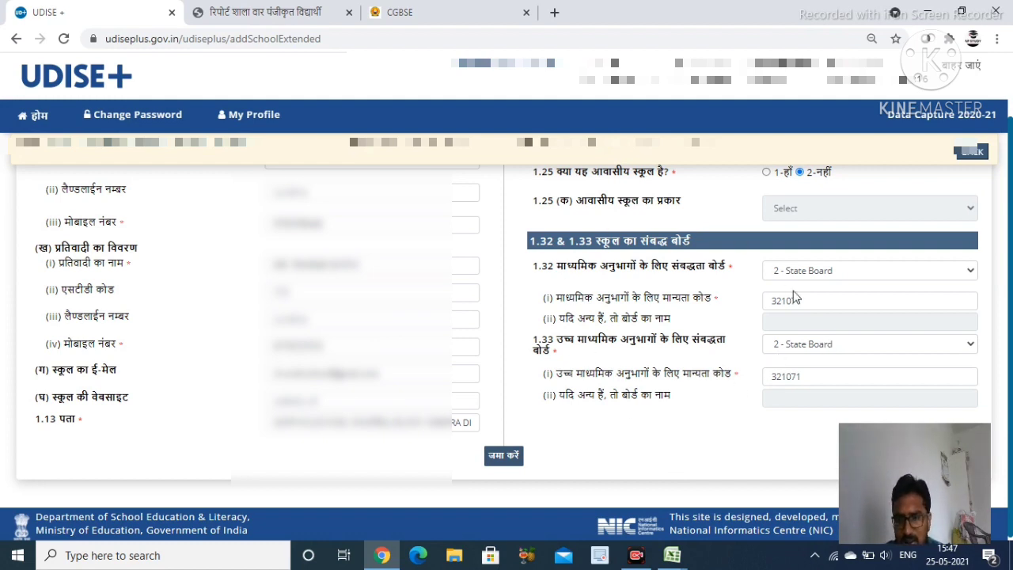
click(506, 464)
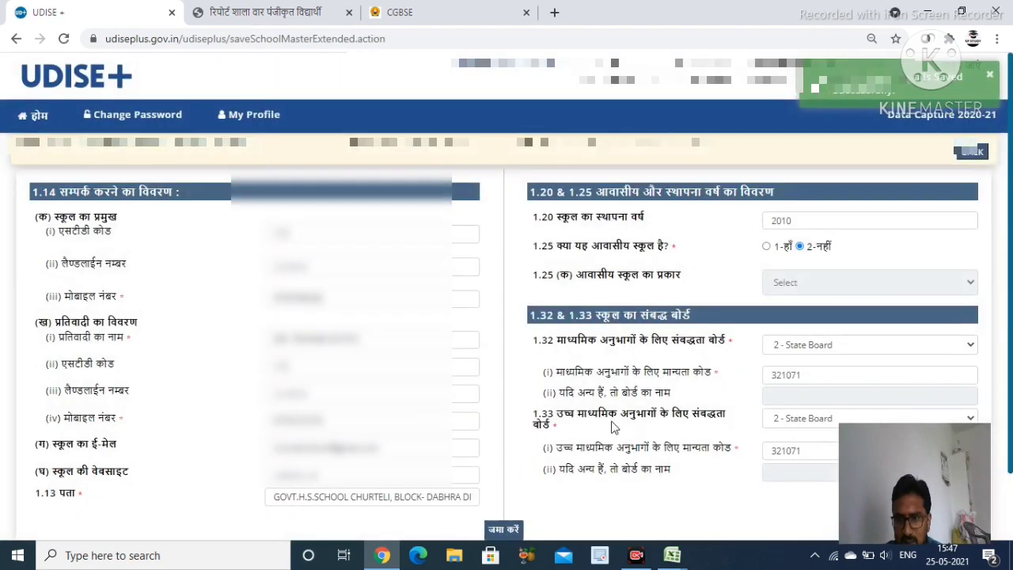
click(979, 155)
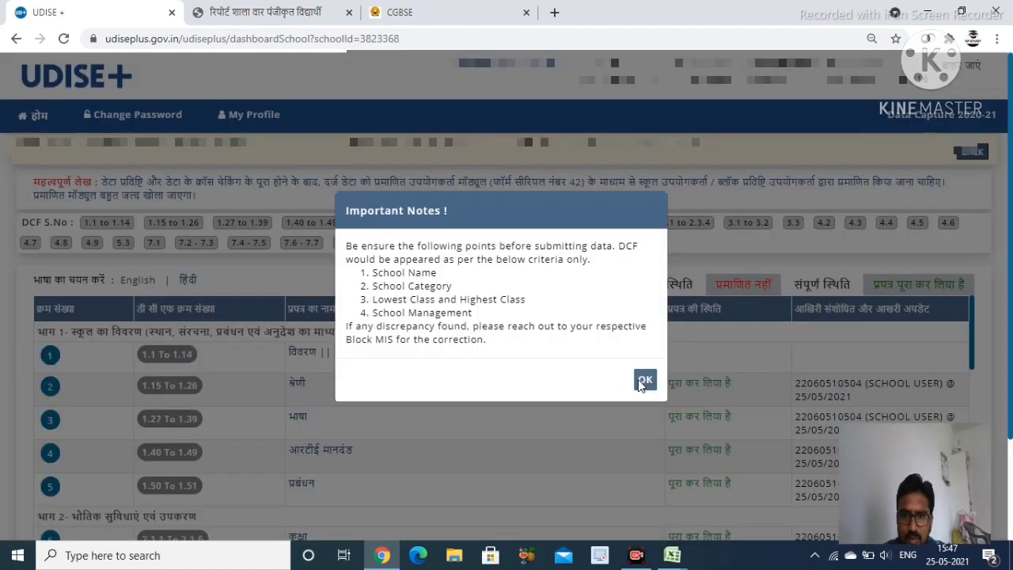
click(644, 380)
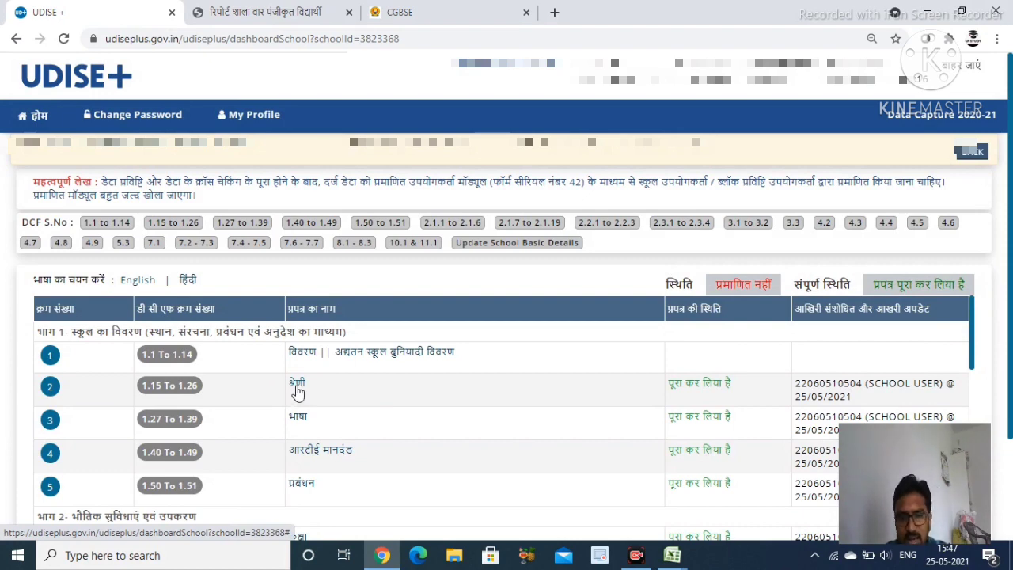
Open the श्रेणी form and review class sections IX 1, X 1, XI 4, XII 4
click(297, 384)
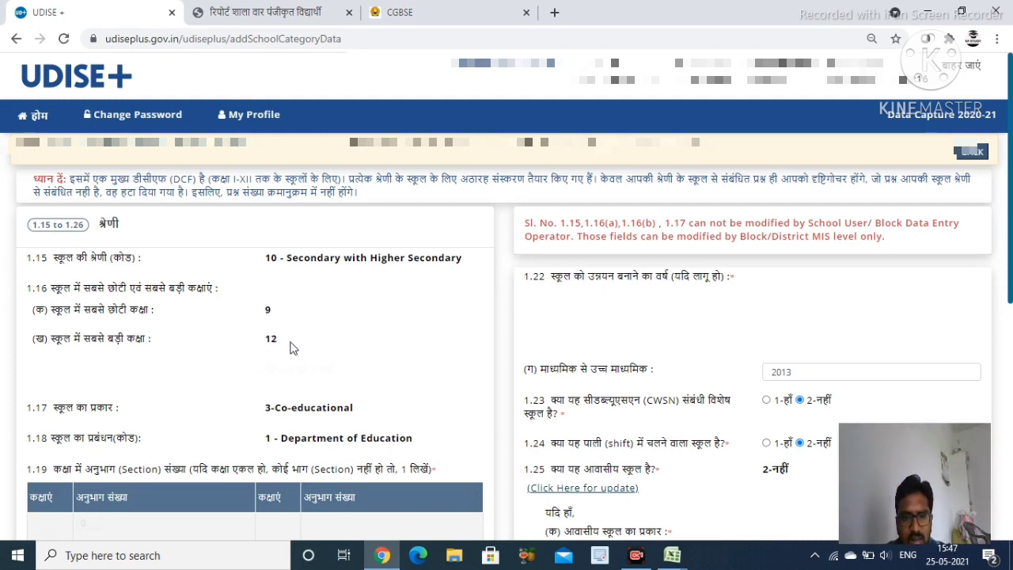
scroll(265, 366, down, 1)
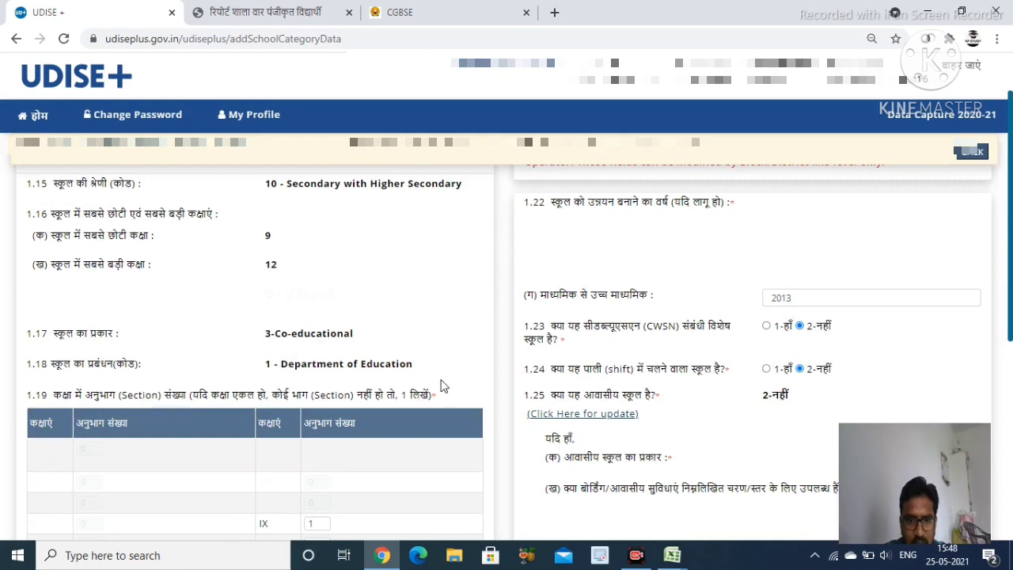
scroll(435, 394, down, 2)
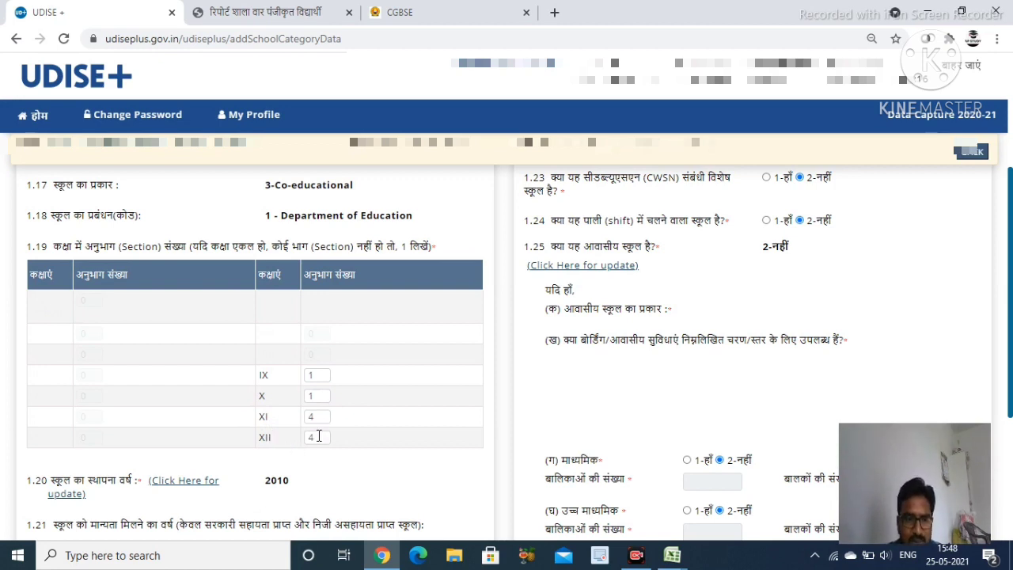
scroll(327, 441, down, 1)
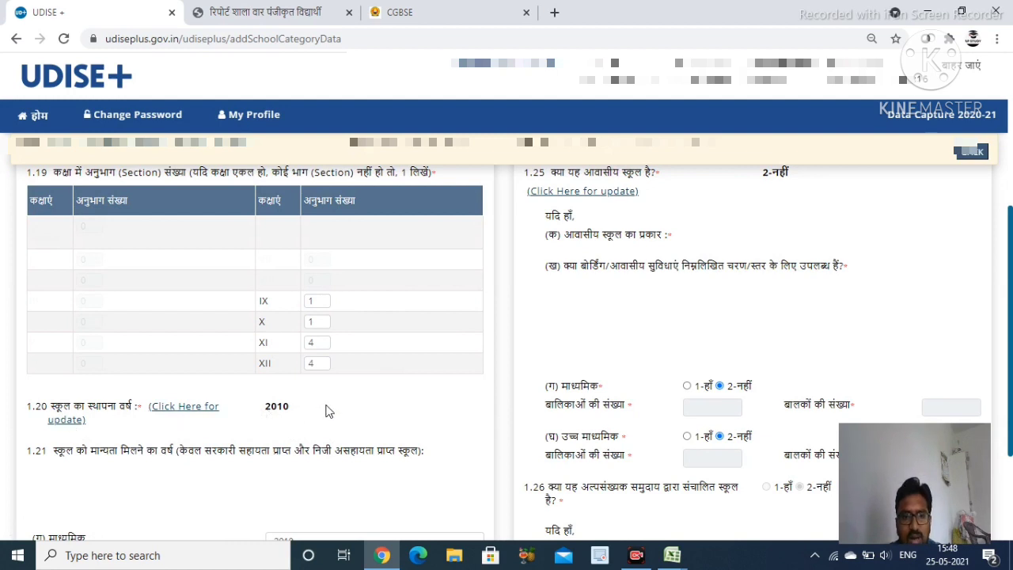
scroll(328, 412, down, 2)
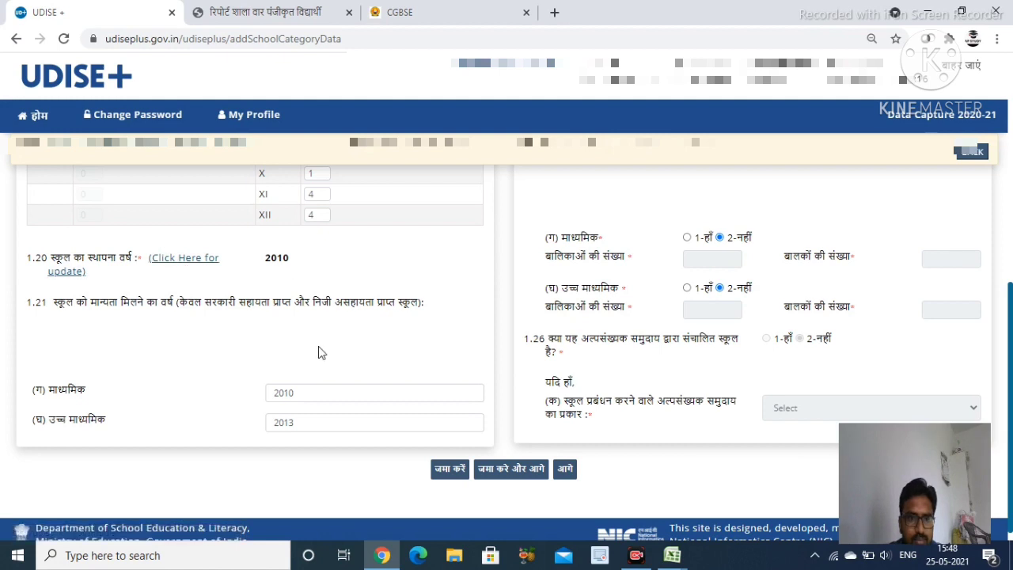
Check the recognition years: 2010 for secondary and 2013 for higher secondary
scroll(320, 352, down, 1)
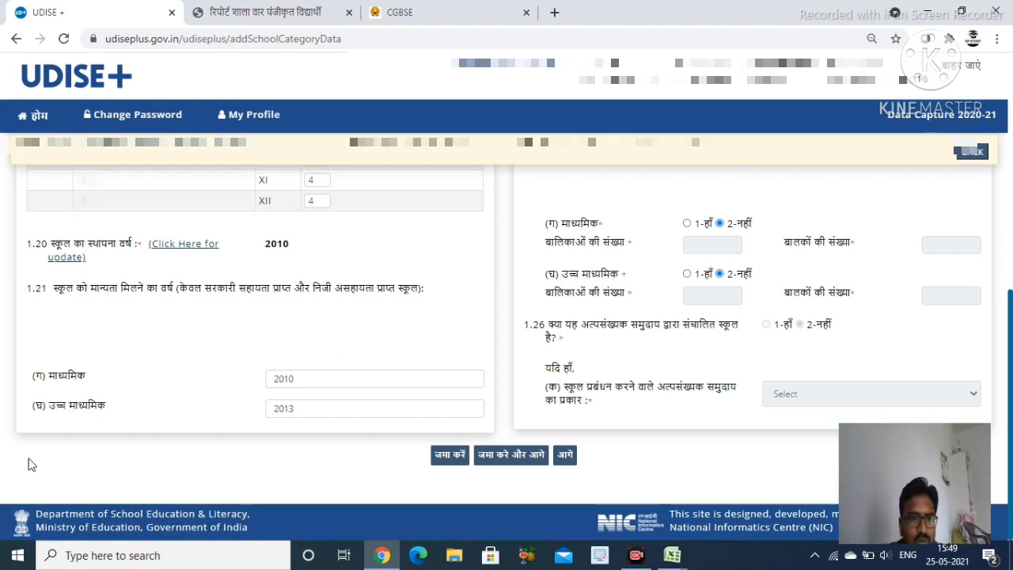
click(317, 382)
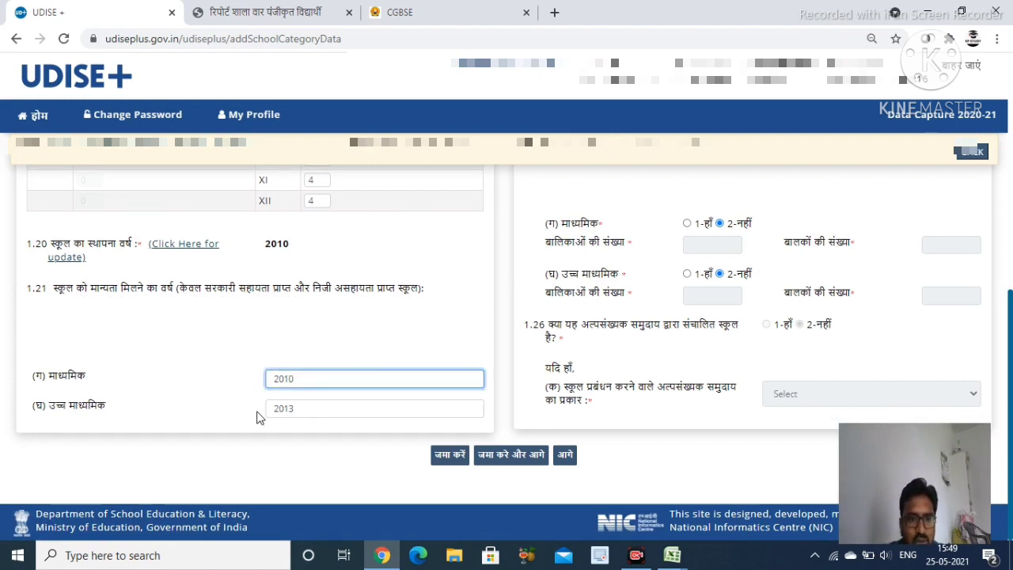
click(309, 410)
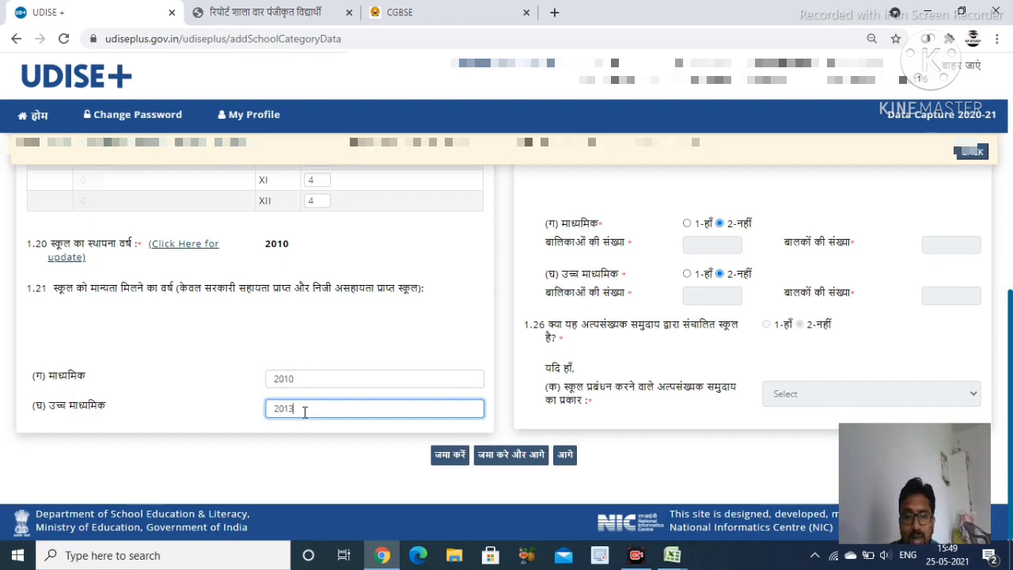
Review items 1.15–1.26 and save with 'जमा करे और आगे'
scroll(511, 406, up, 6)
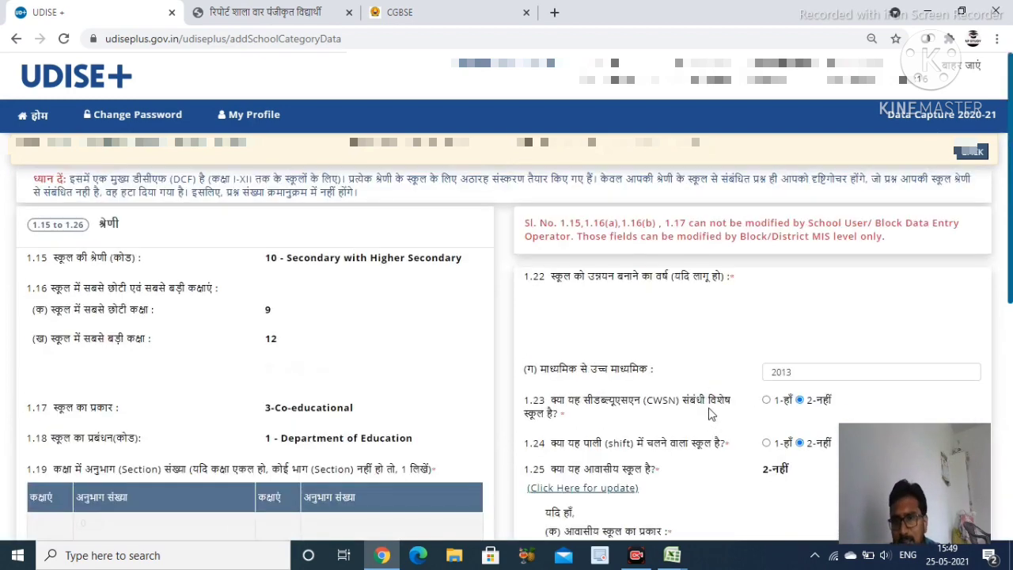
scroll(711, 341, down, 2)
scroll(633, 356, up, 2)
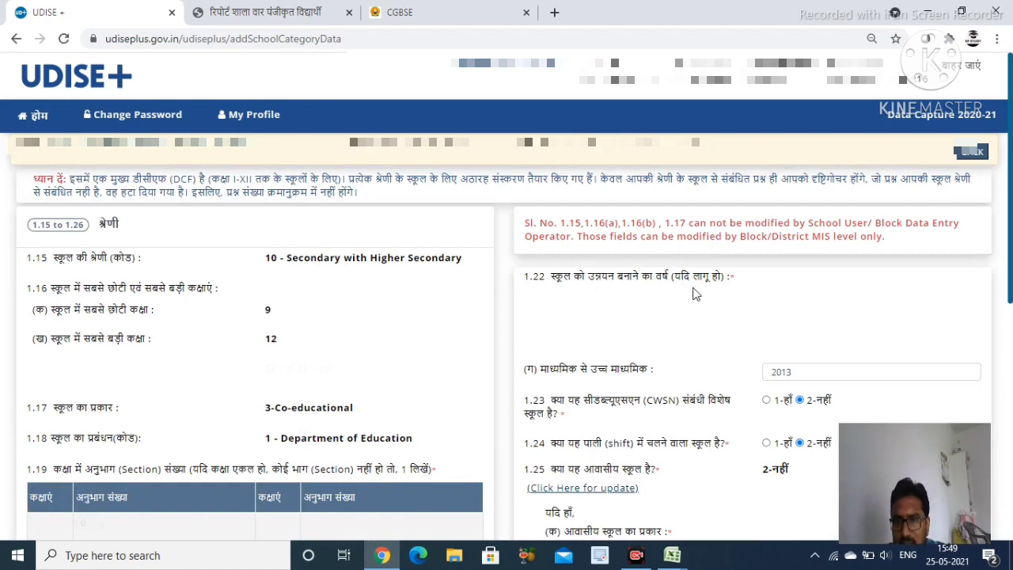
scroll(697, 294, down, 1)
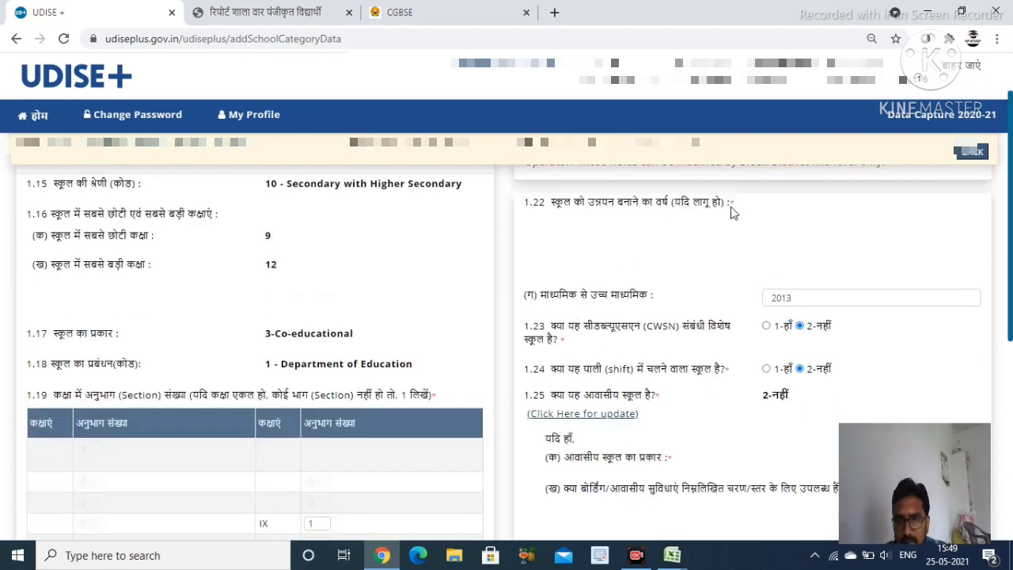
scroll(705, 316, down, 2)
scroll(633, 293, up, 1)
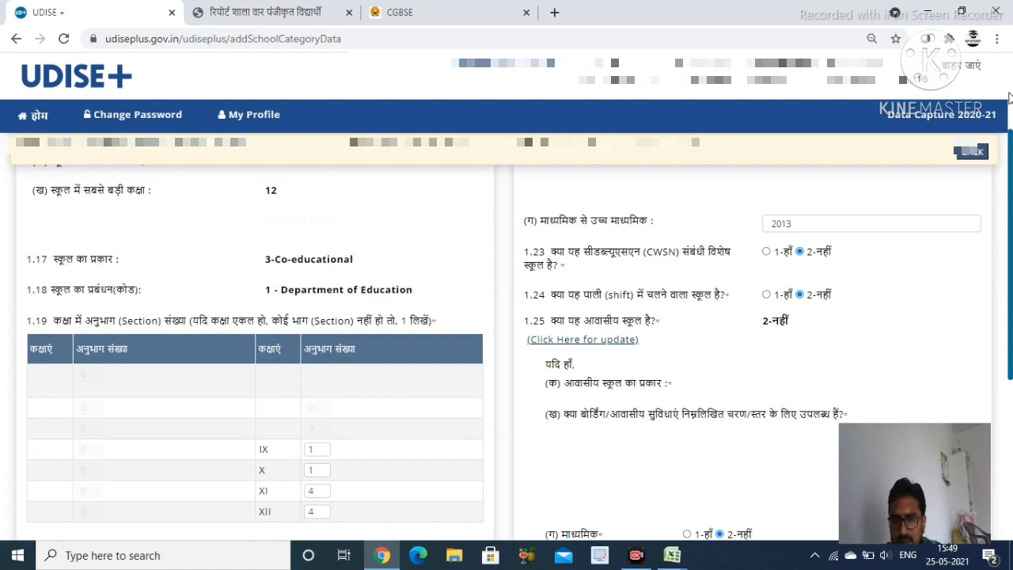
scroll(654, 288, up, 1)
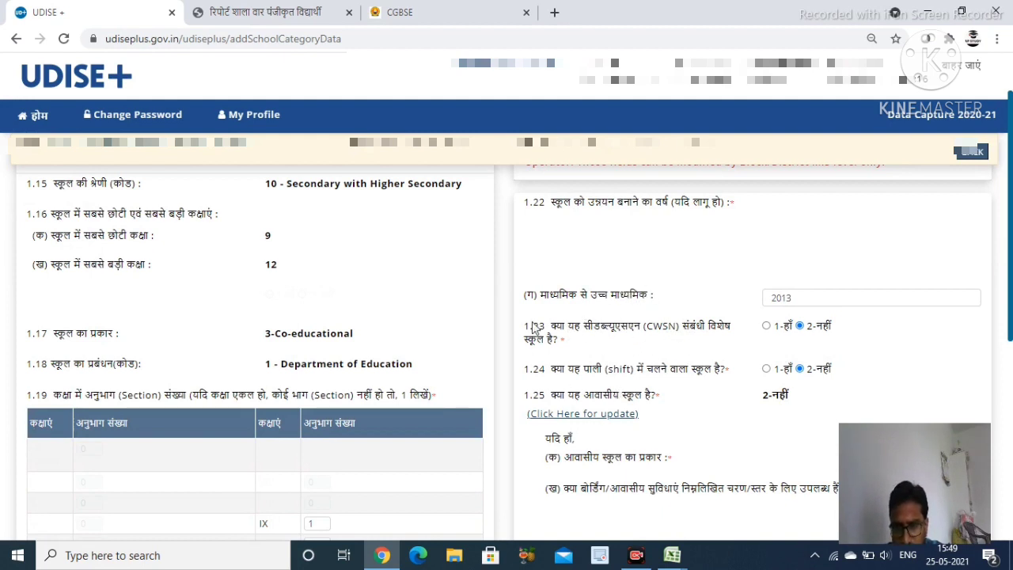
scroll(589, 340, down, 2)
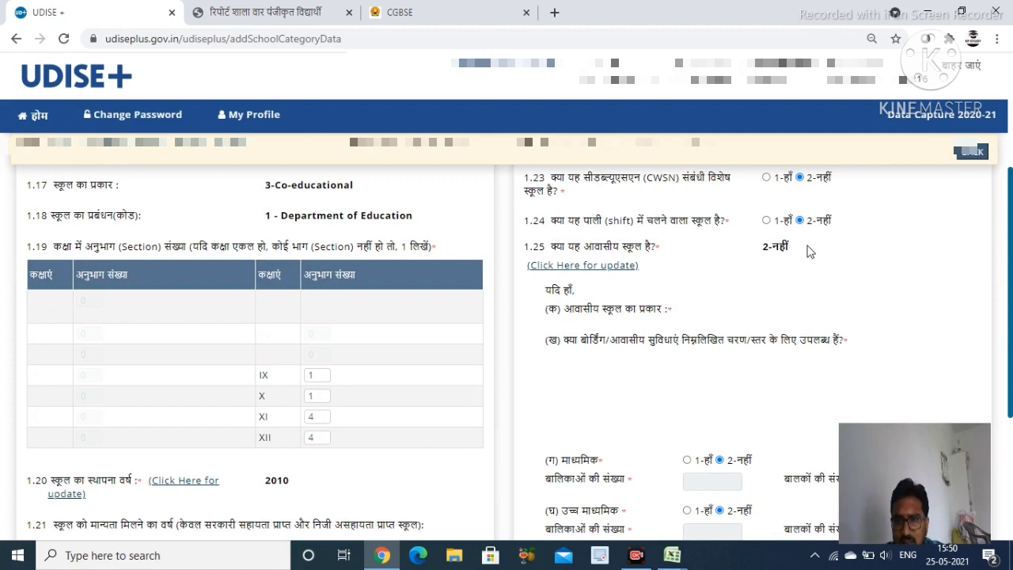
scroll(546, 271, down, 1)
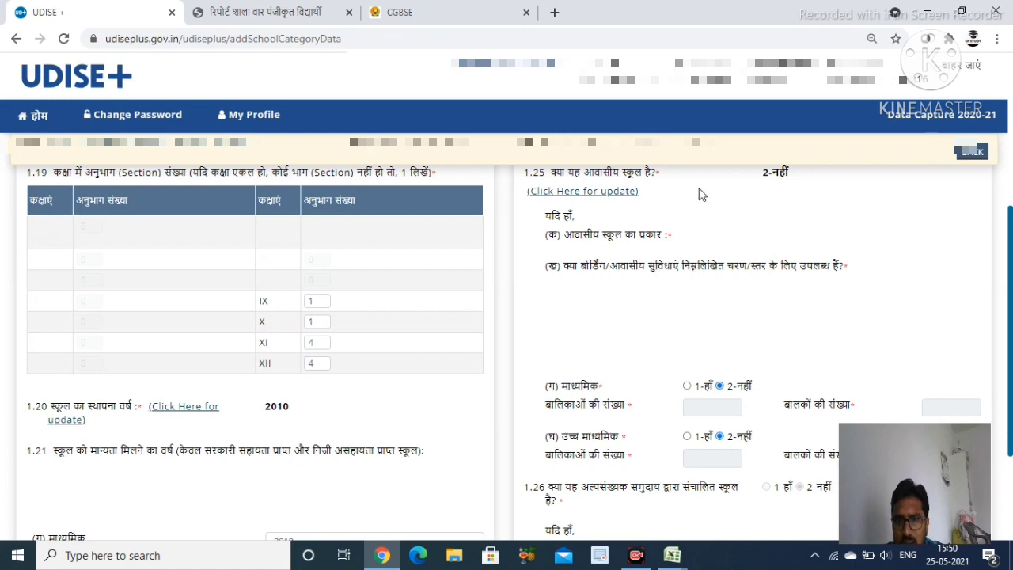
scroll(678, 277, down, 1)
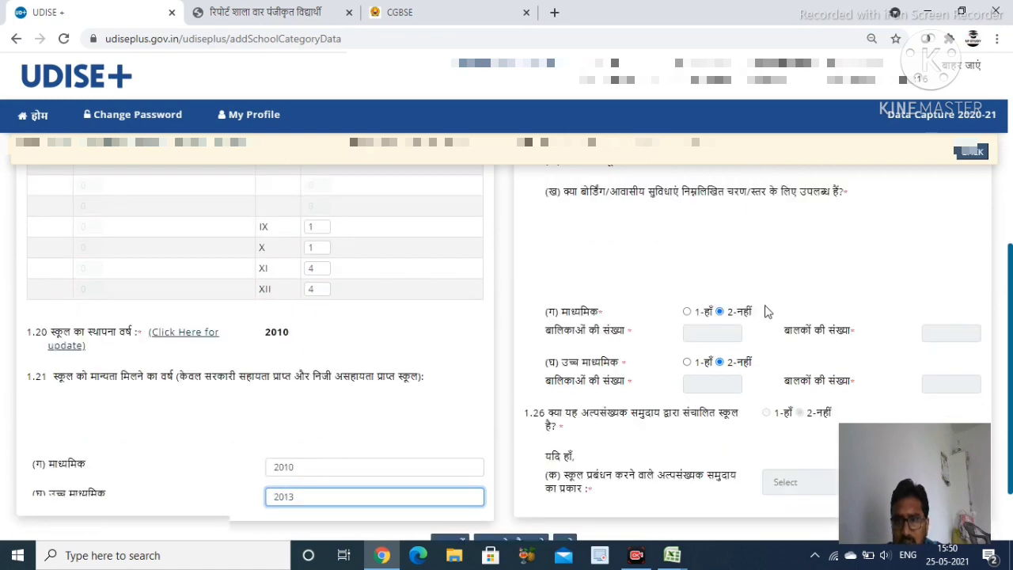
scroll(783, 267, down, 1)
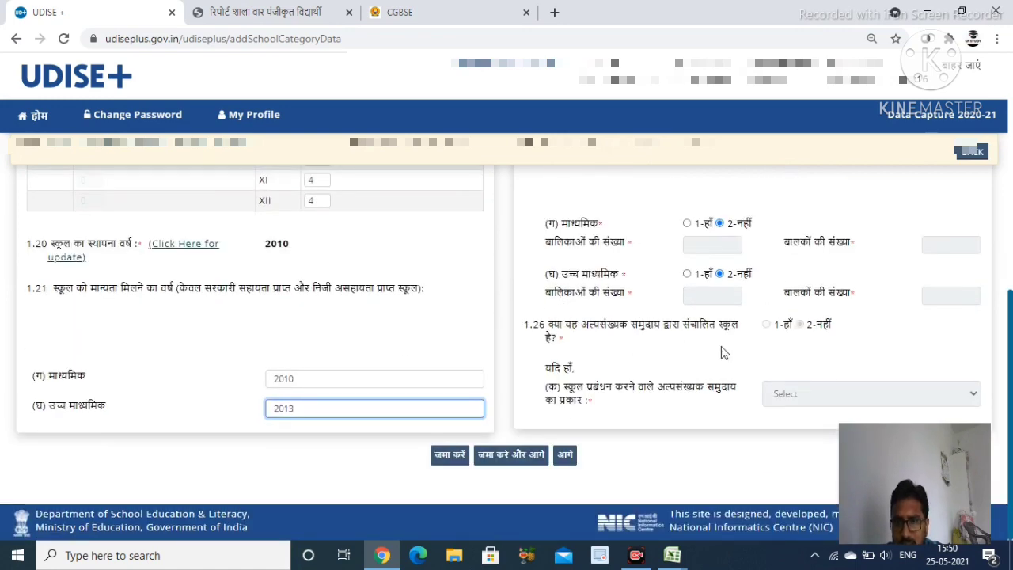
click(516, 455)
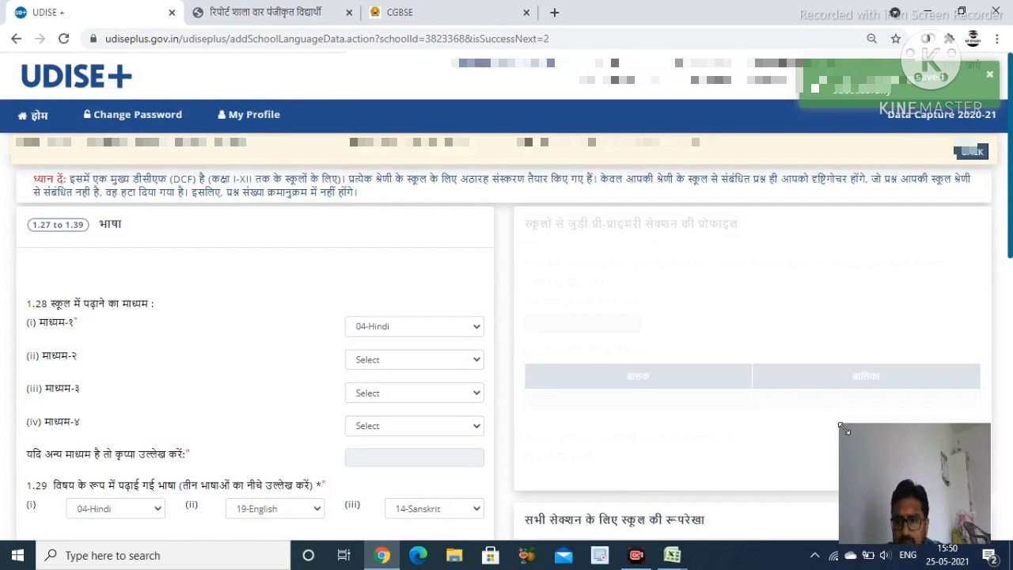
Review the 1.27–1.39 language form with 6.0-hour school days and save with 'जमा करे और आगे'
drag(841, 425, 884, 492)
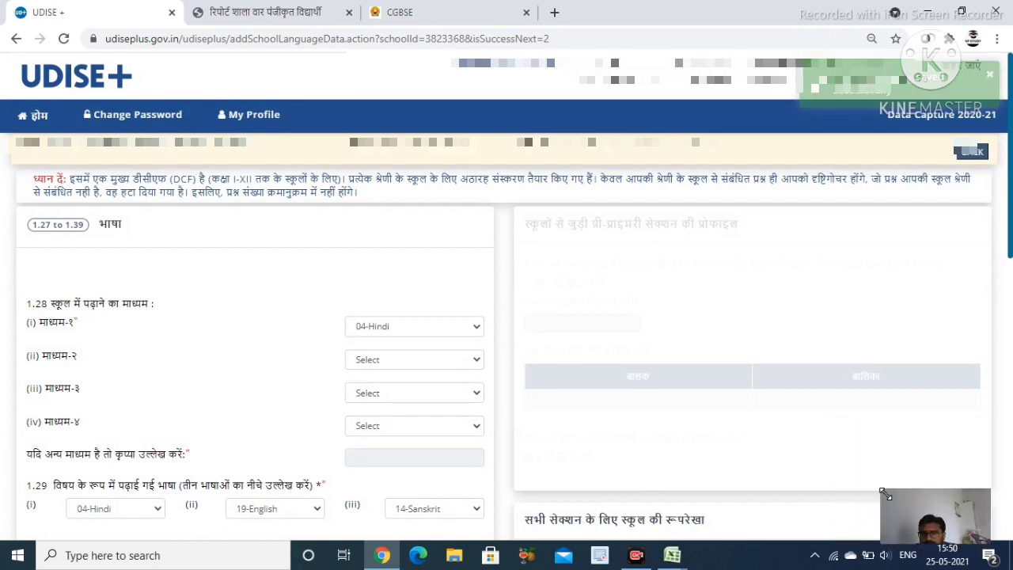
scroll(76, 319, down, 1)
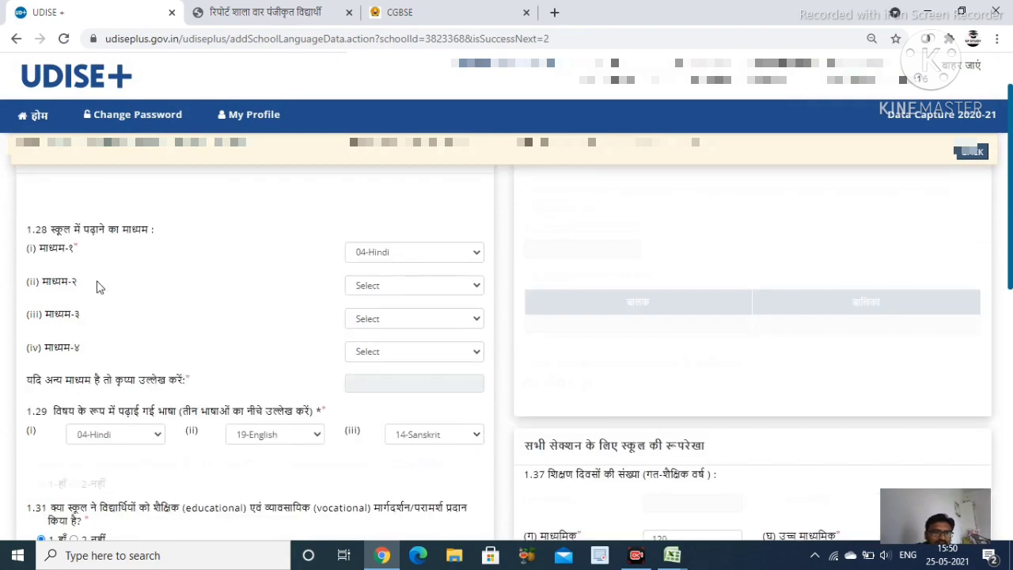
scroll(151, 258, up, 1)
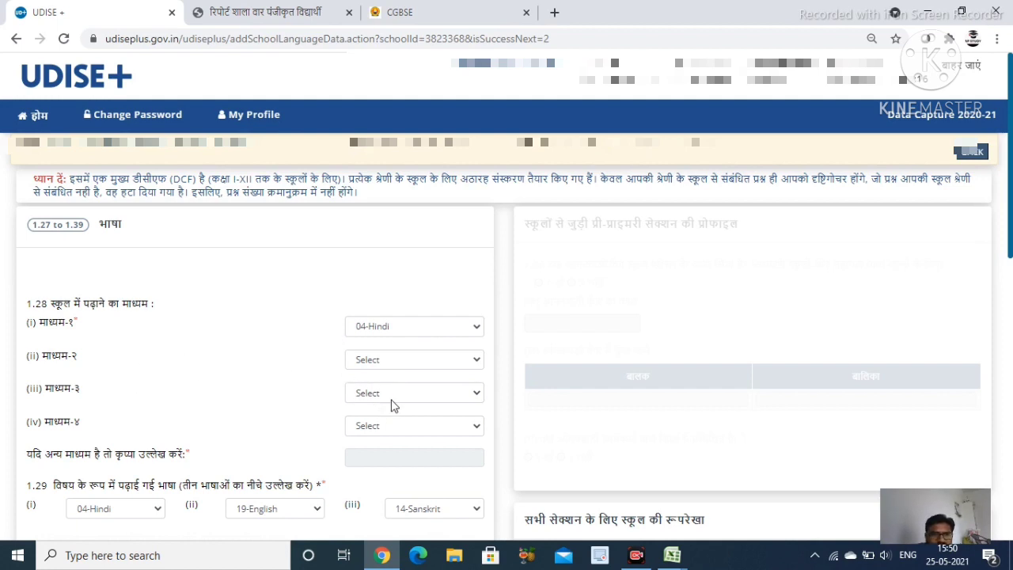
scroll(393, 407, down, 1)
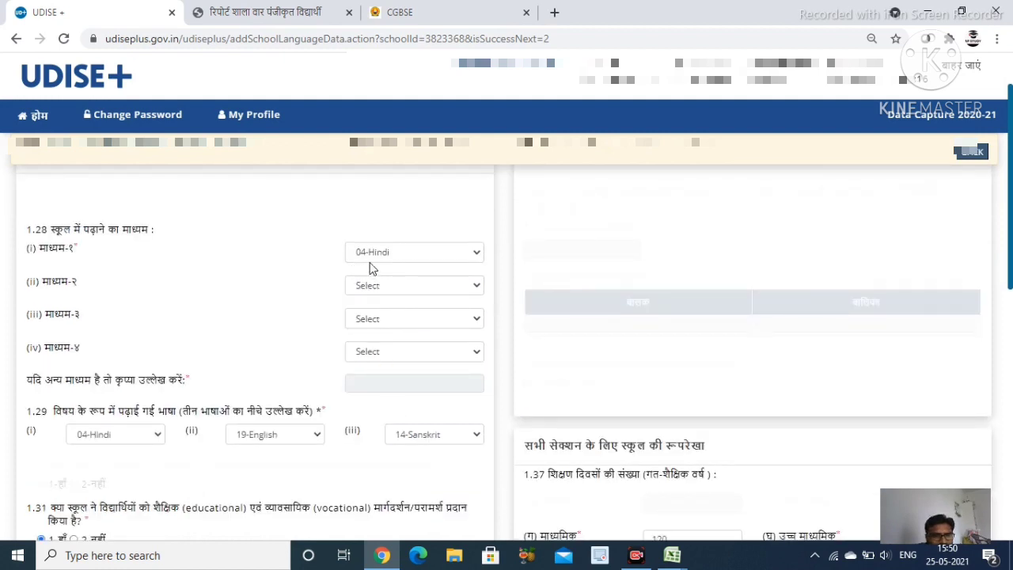
scroll(380, 412, down, 1)
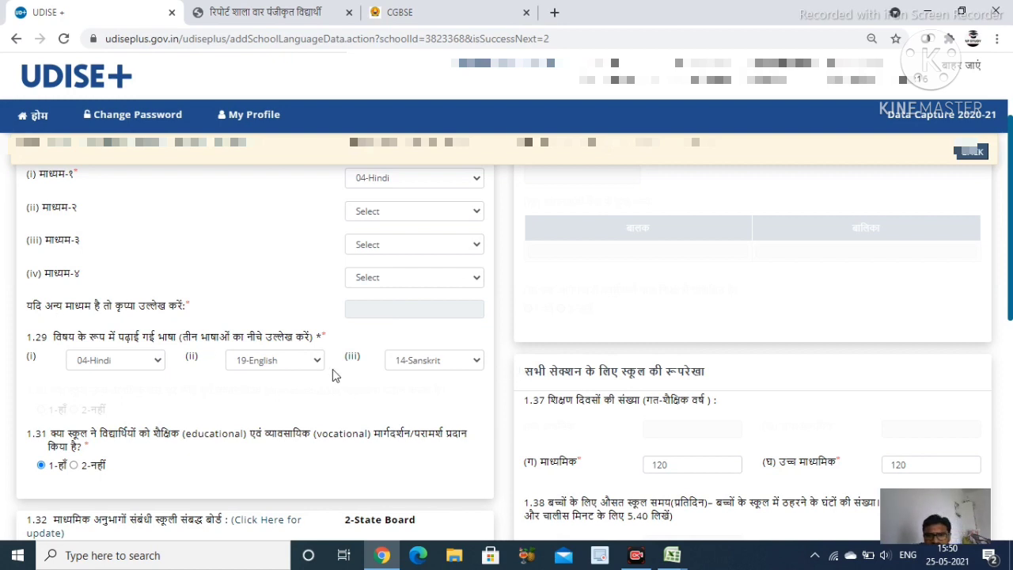
scroll(706, 387, down, 2)
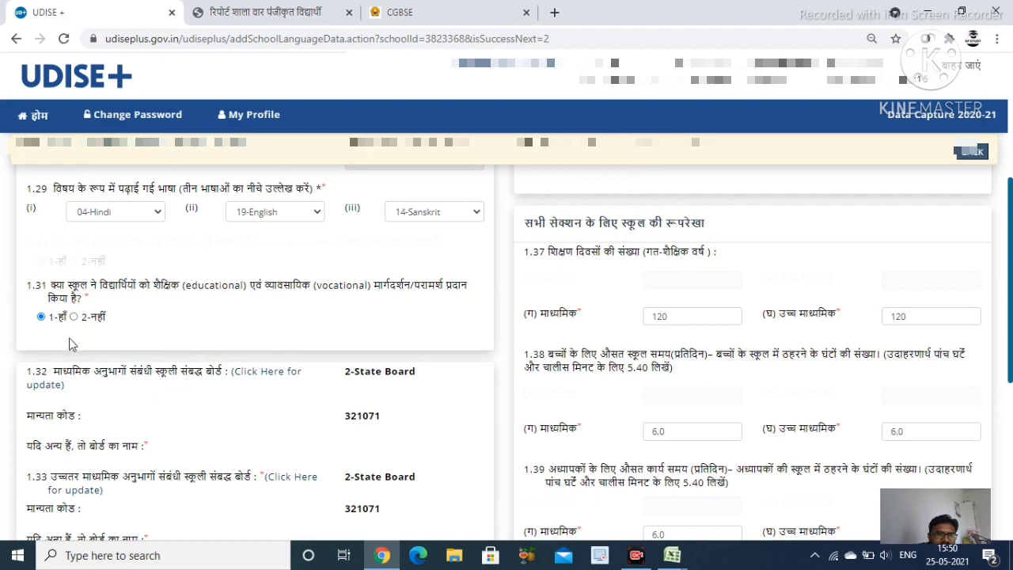
scroll(204, 373, down, 1)
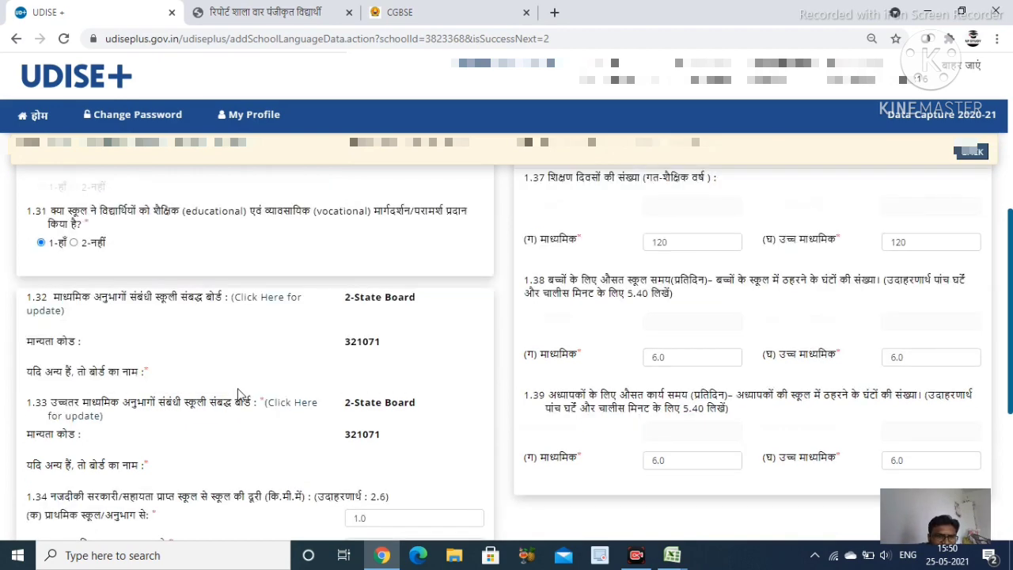
scroll(355, 398, down, 2)
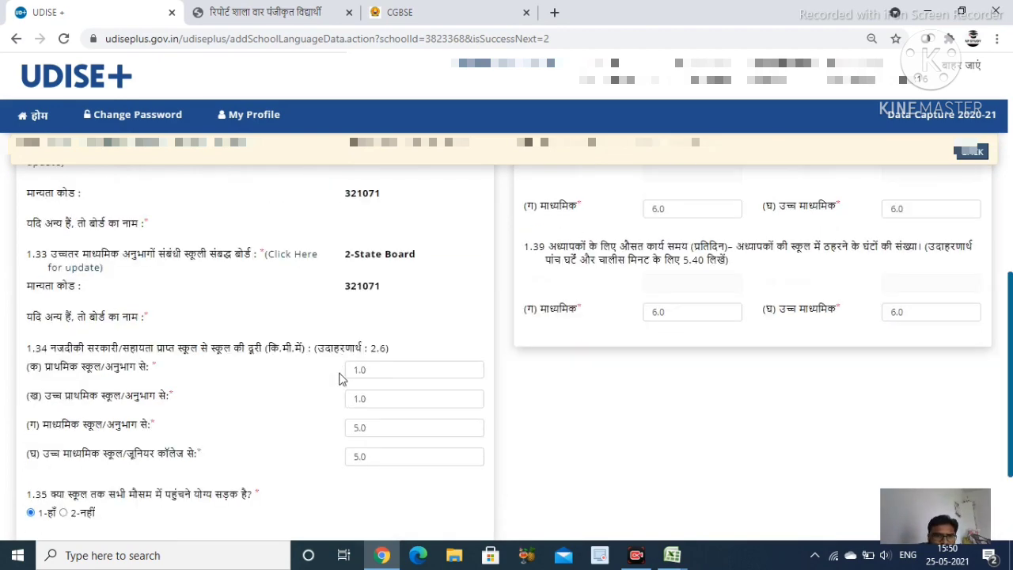
scroll(269, 423, down, 1)
scroll(291, 386, down, 1)
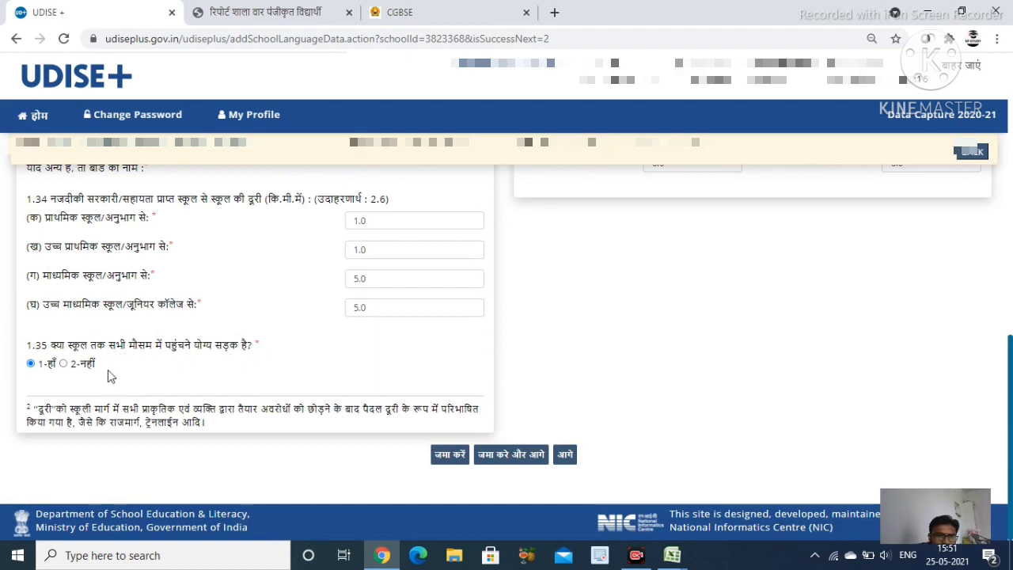
scroll(910, 346, up, 3)
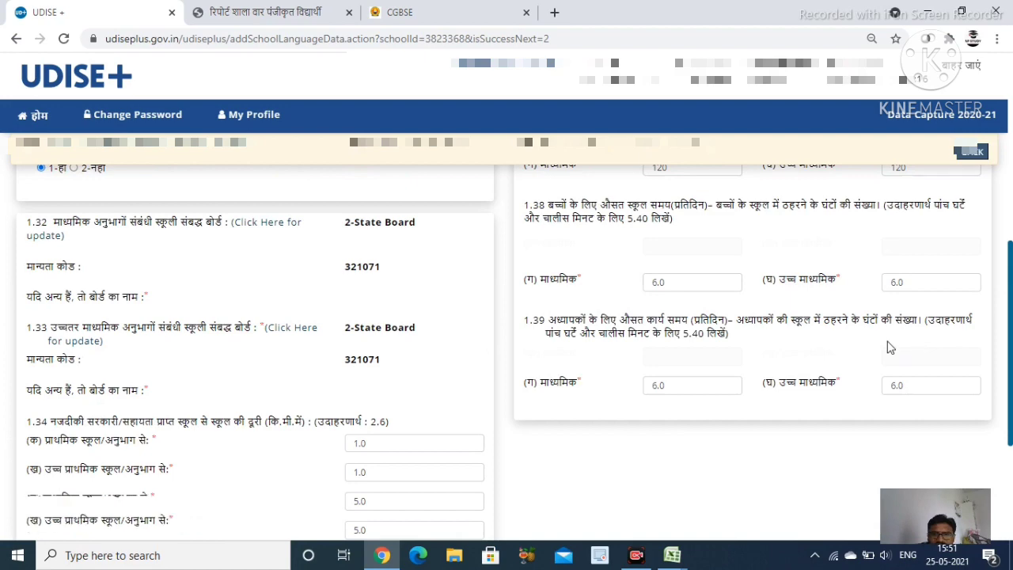
scroll(887, 347, up, 5)
scroll(884, 372, down, 5)
scroll(868, 377, up, 5)
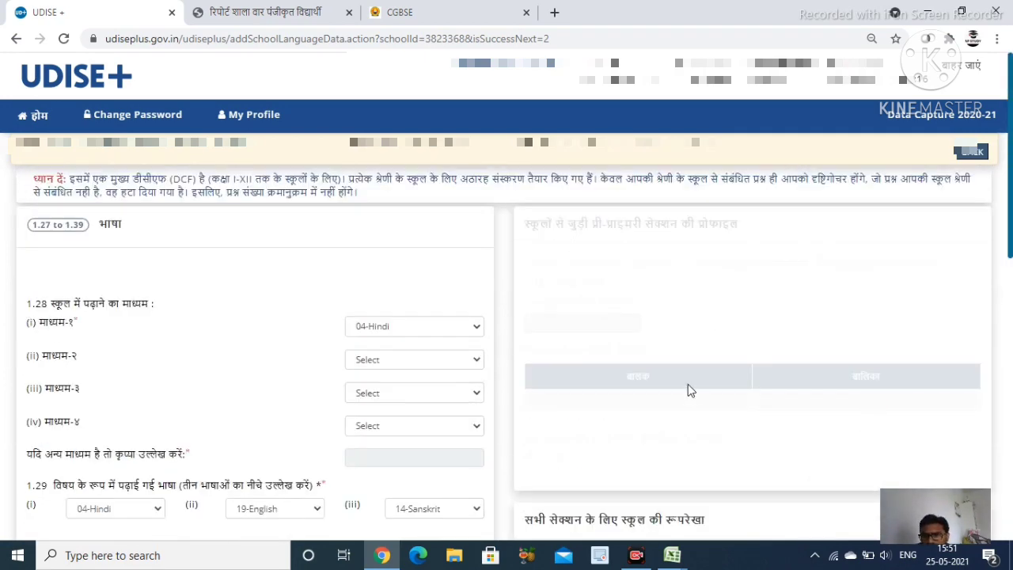
scroll(694, 390, down, 3)
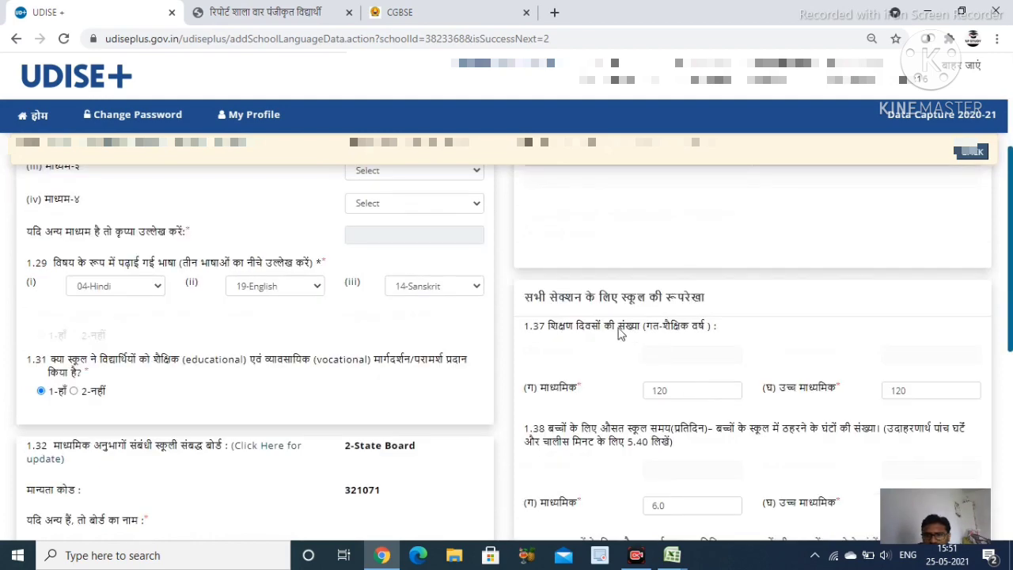
scroll(739, 317, up, 2)
scroll(746, 357, down, 2)
scroll(583, 326, up, 3)
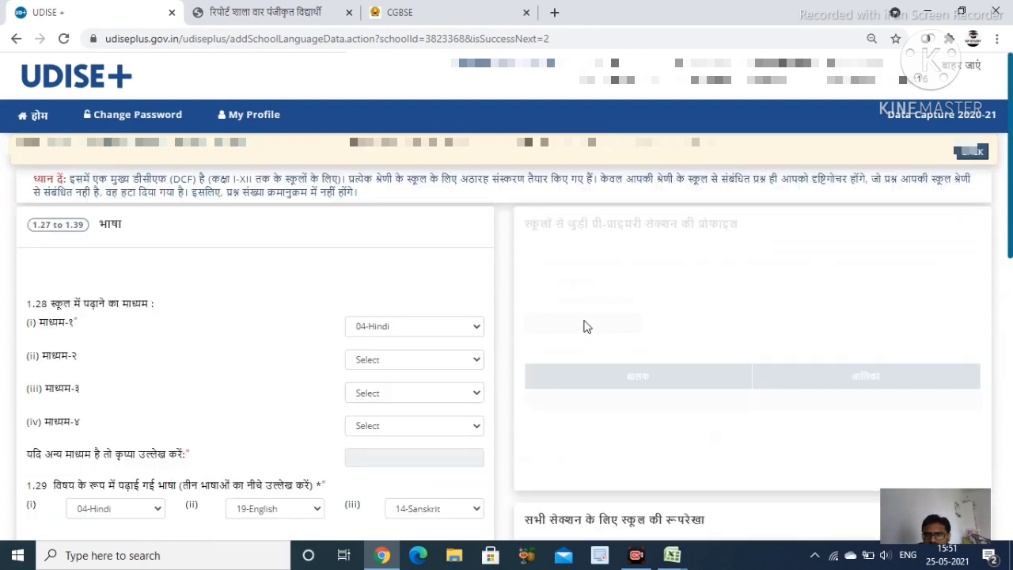
scroll(583, 324, down, 4)
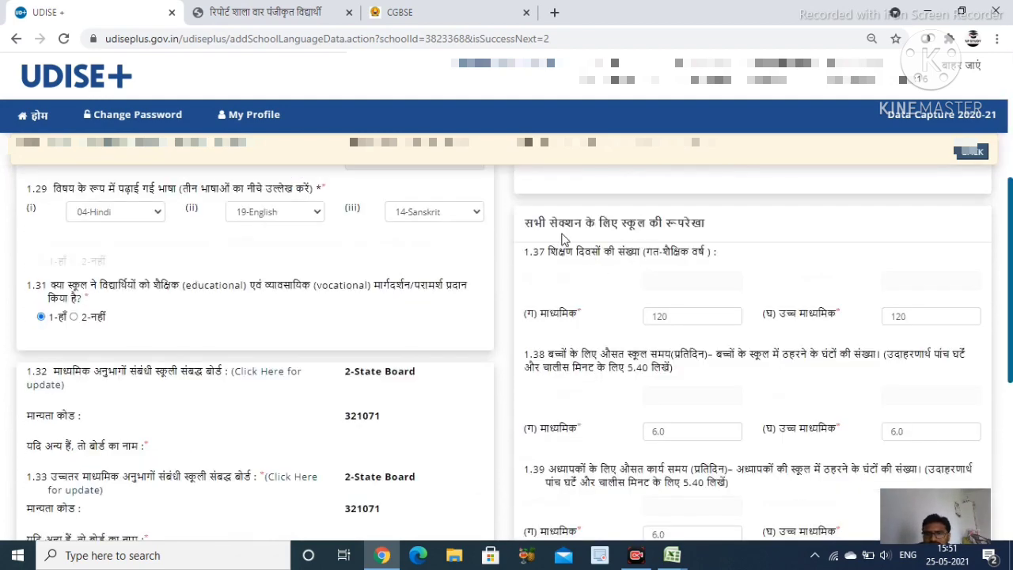
scroll(657, 267, down, 1)
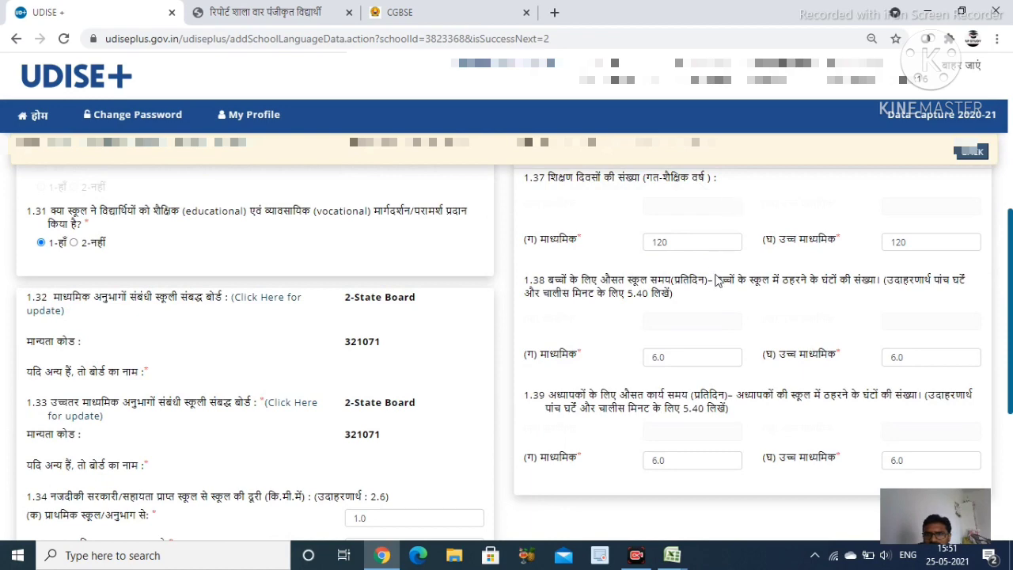
scroll(718, 280, down, 1)
scroll(633, 224, up, 1)
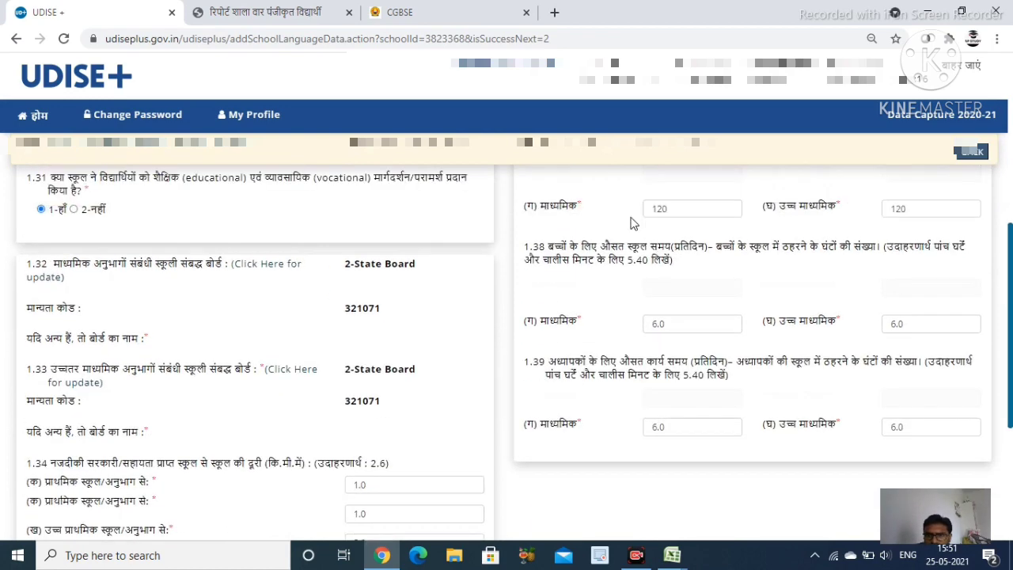
scroll(815, 332, down, 1)
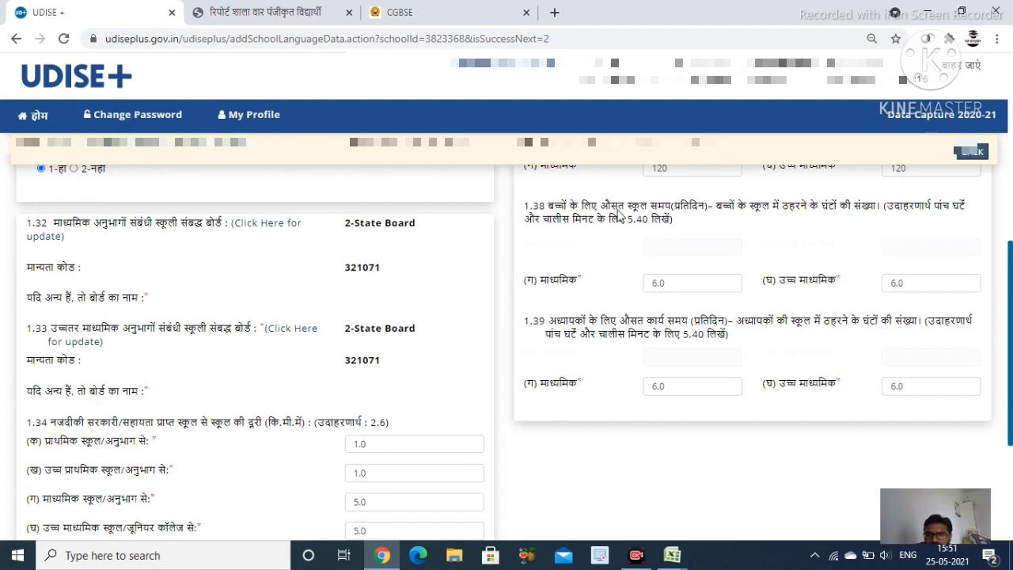
scroll(909, 230, down, 1)
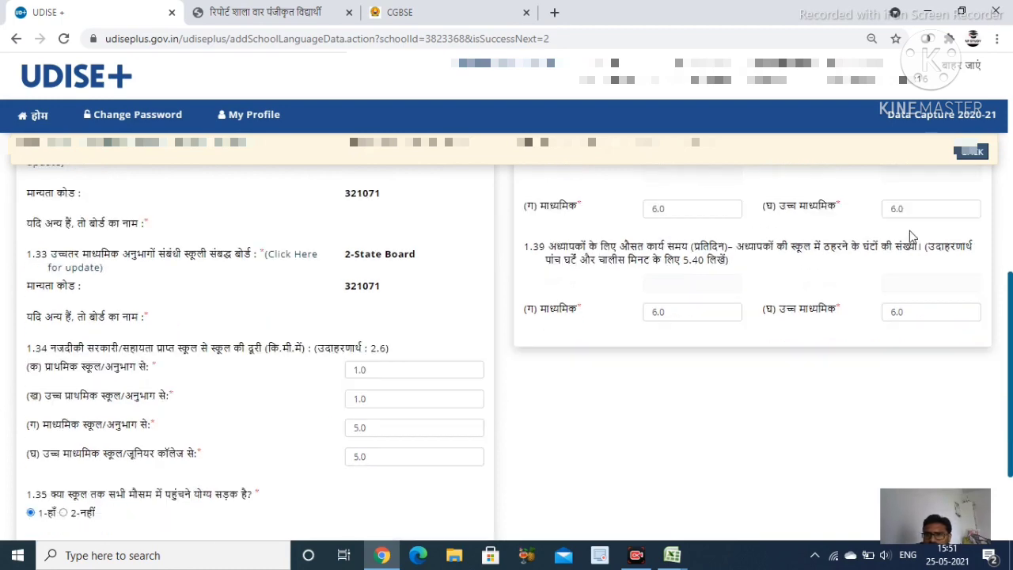
scroll(619, 243, up, 1)
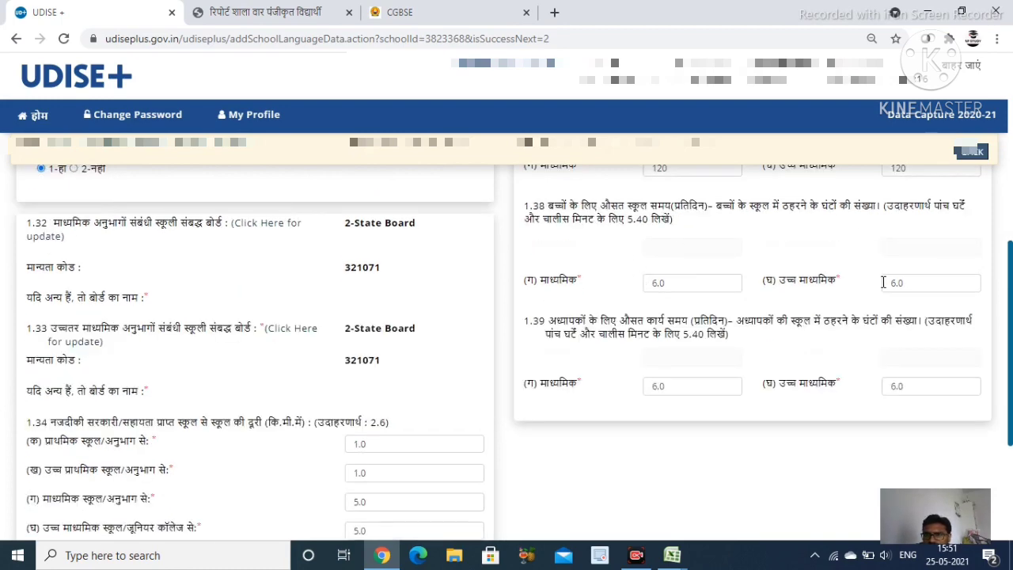
scroll(871, 282, down, 2)
scroll(698, 276, down, 1)
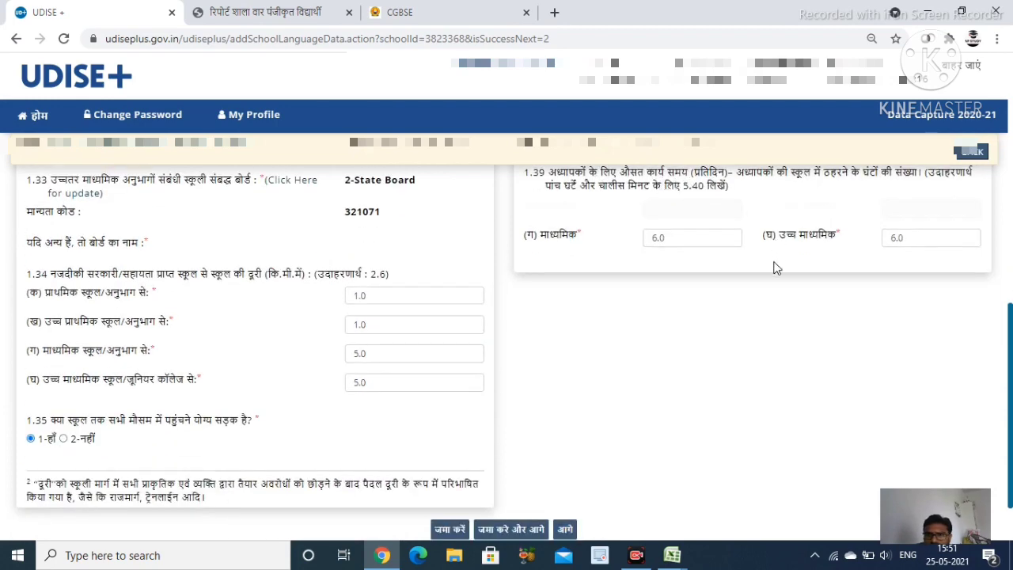
scroll(743, 287, down, 1)
click(525, 458)
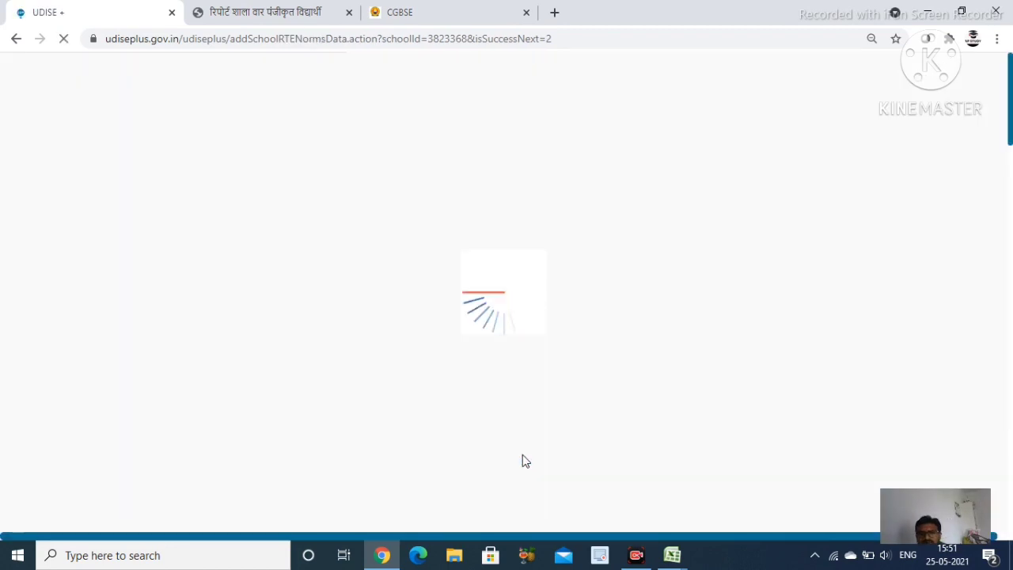
Review RTE questions 1.40–1.43: out-of-school training No, remedial teaching 0, session June
scroll(419, 325, down, 2)
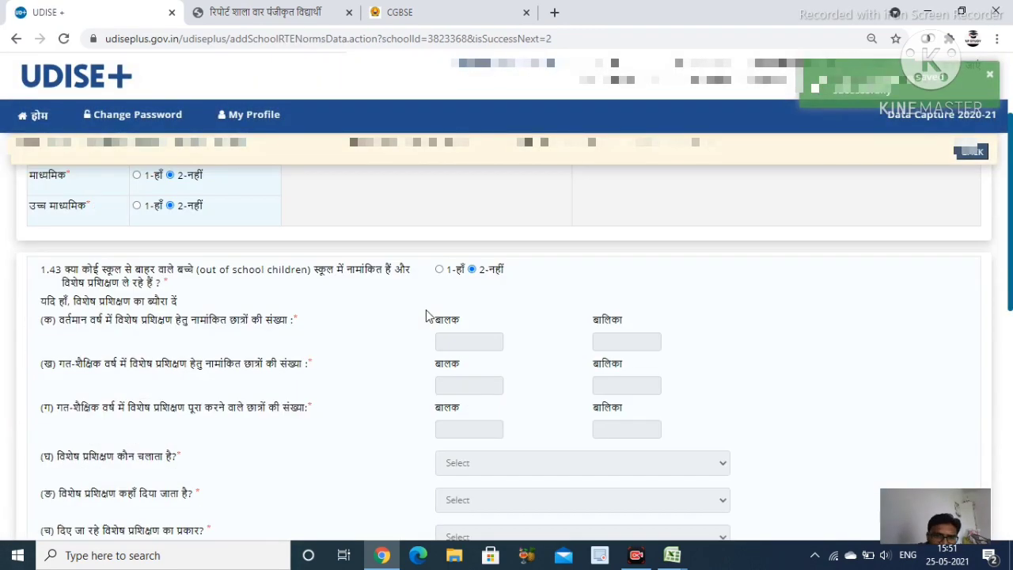
scroll(426, 310, up, 2)
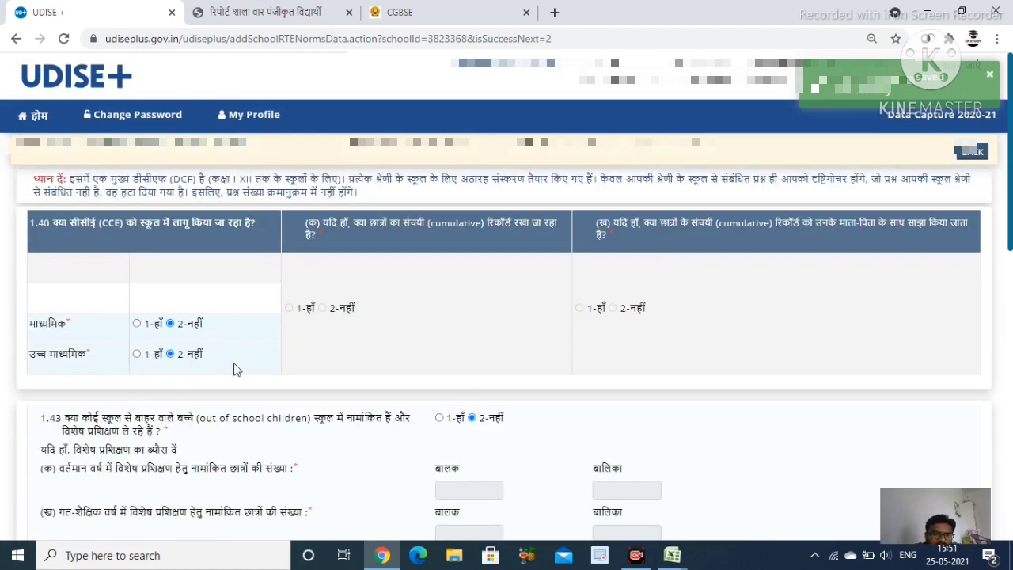
scroll(288, 360, down, 1)
scroll(238, 357, up, 1)
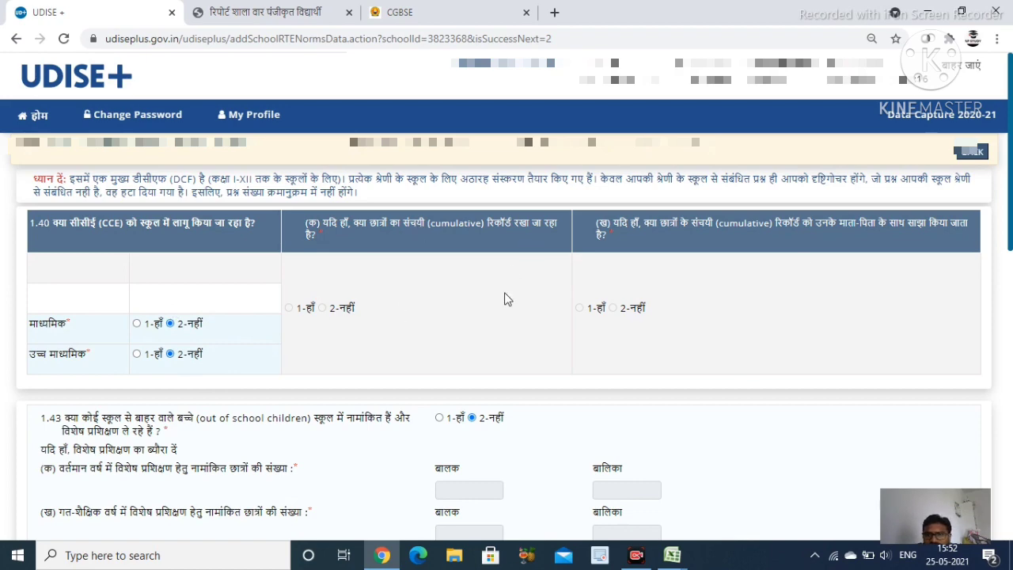
scroll(370, 369, down, 3)
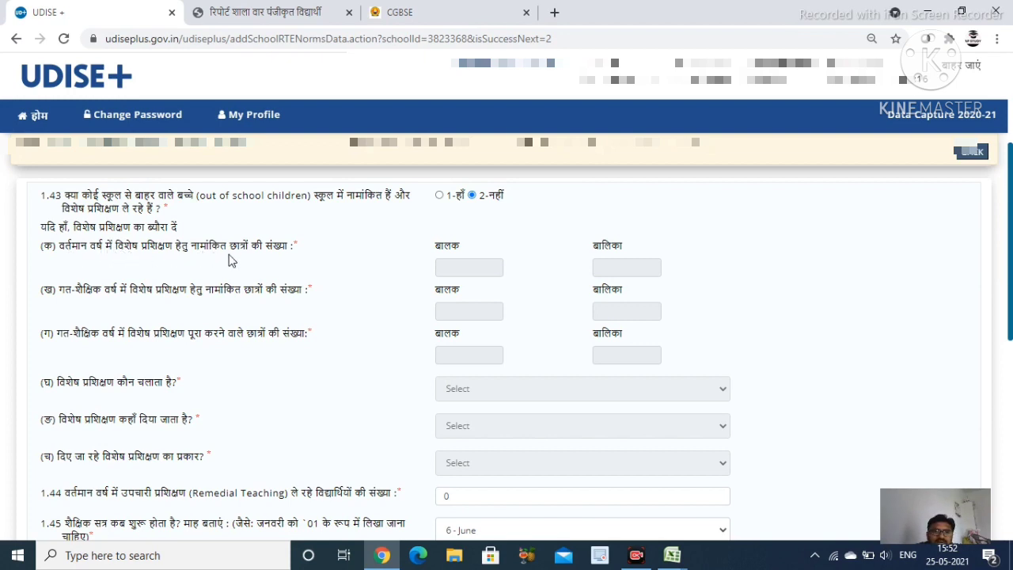
scroll(580, 265, down, 1)
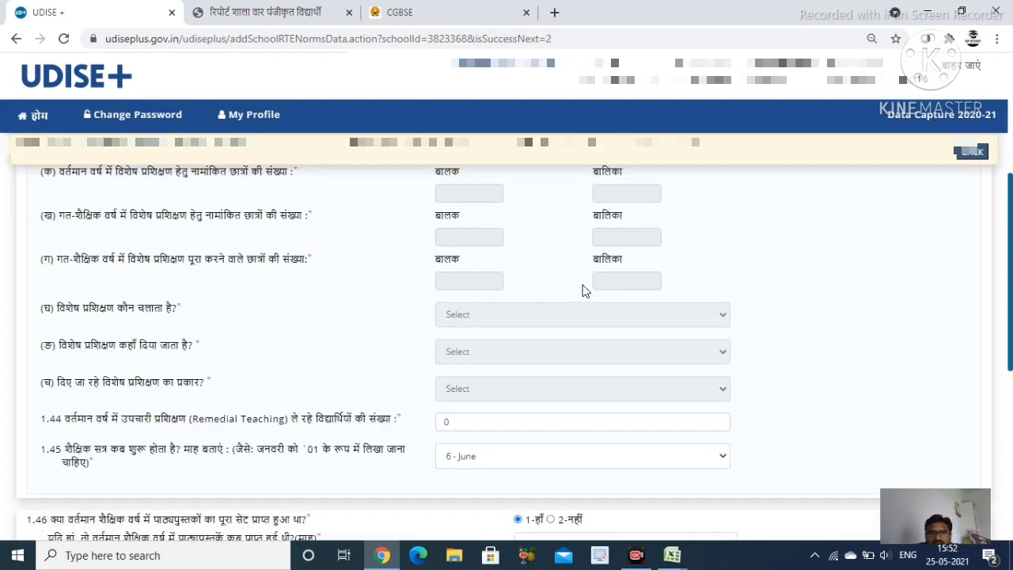
scroll(554, 308, down, 1)
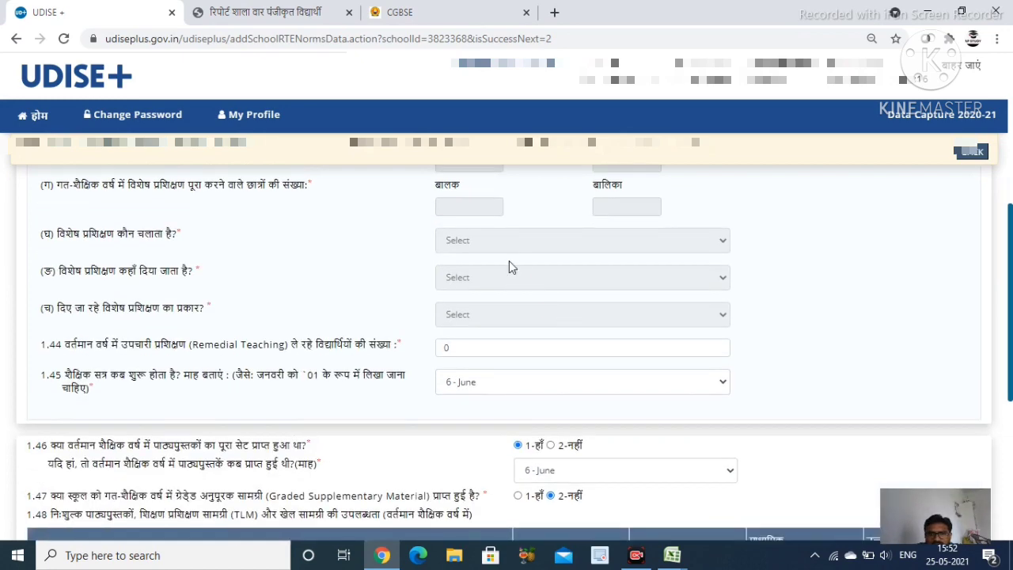
scroll(315, 354, down, 1)
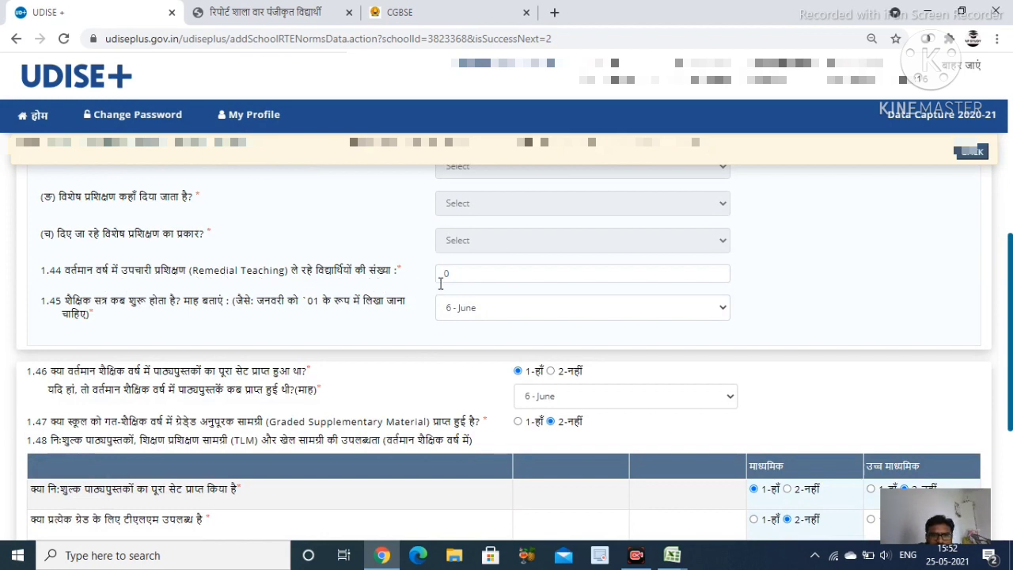
scroll(487, 312, down, 1)
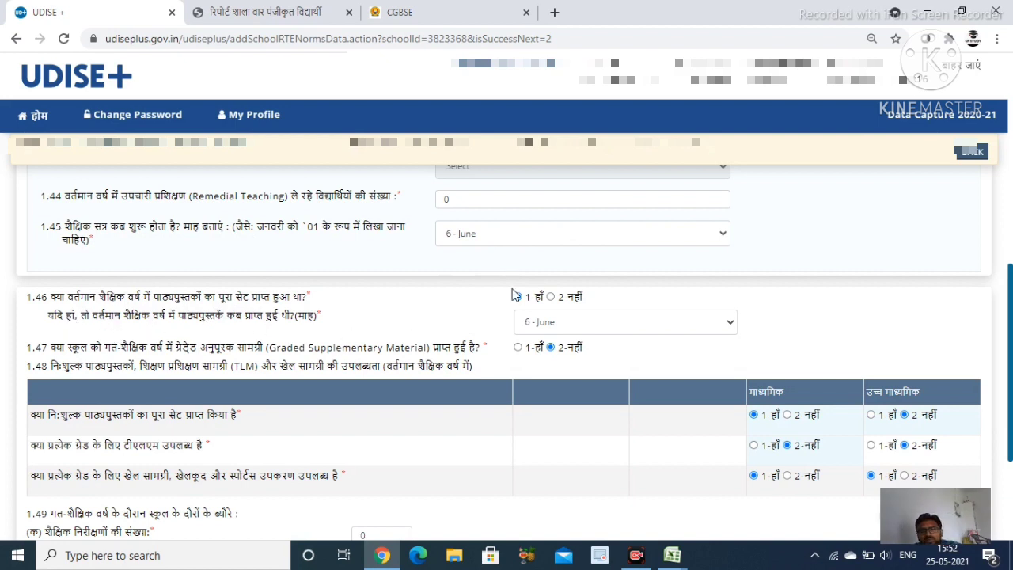
scroll(552, 338, down, 2)
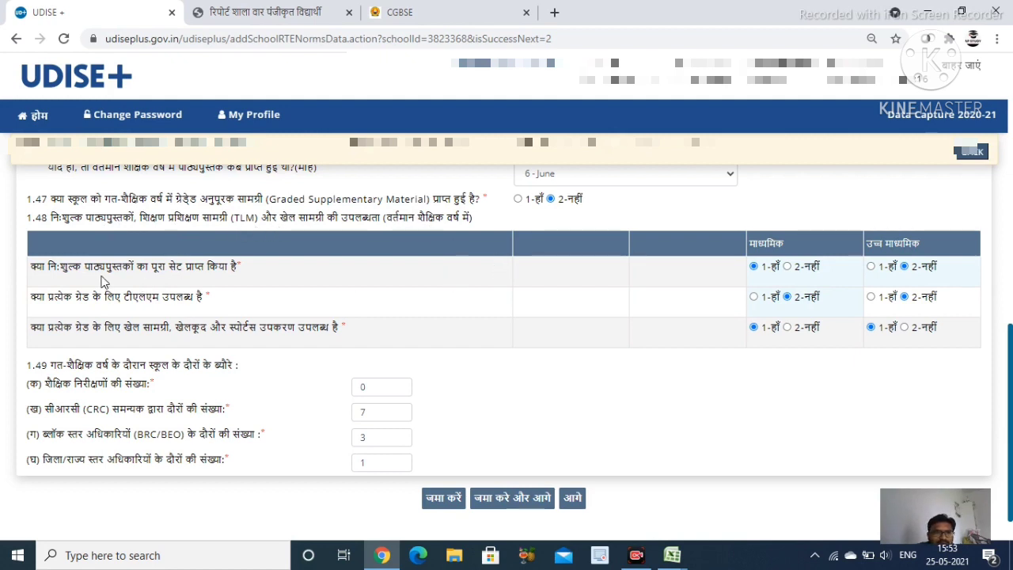
Confirm 1 district/state officer visit in 1.49(घ) and save the RTE norms form
scroll(64, 265, down, 1)
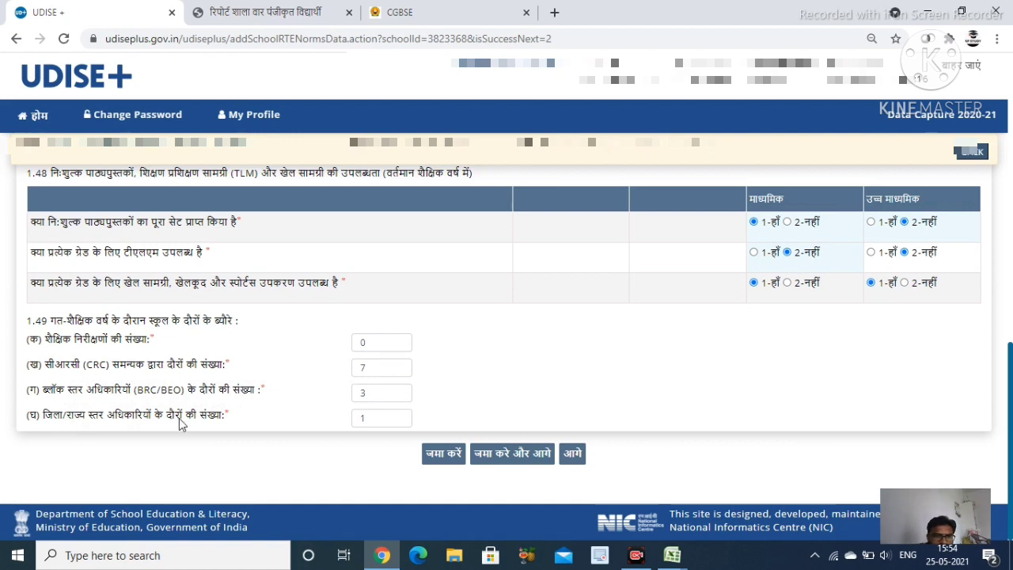
click(371, 426)
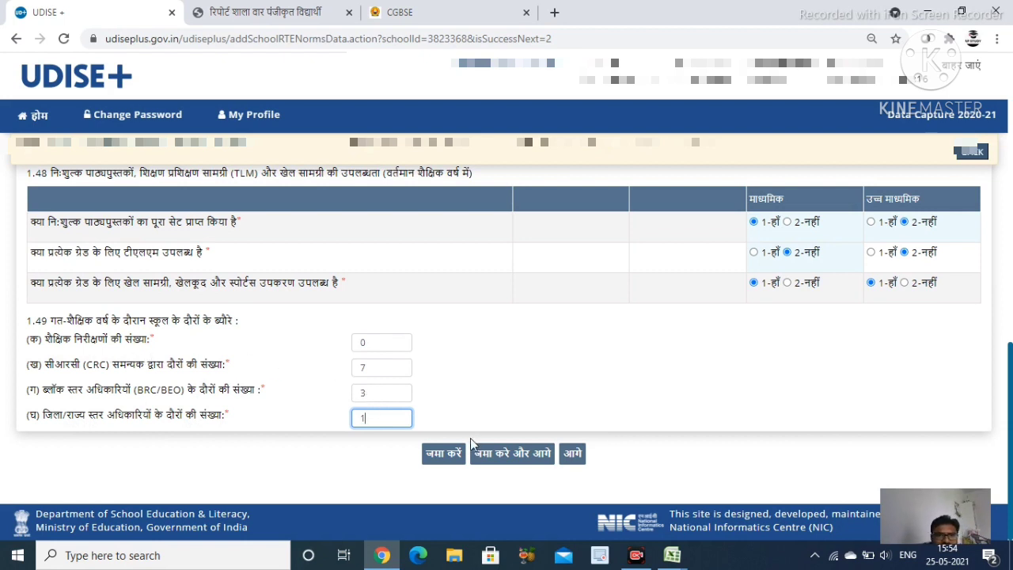
click(508, 454)
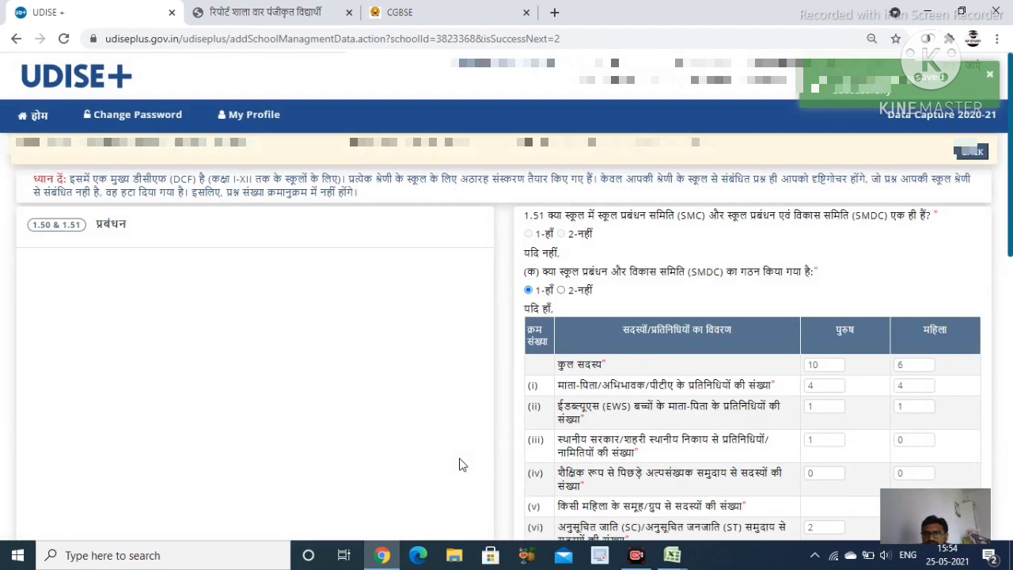
Try answering 'नहीं' on 1.51, then scroll through the SMDC member and meeting table
scroll(631, 295, down, 1)
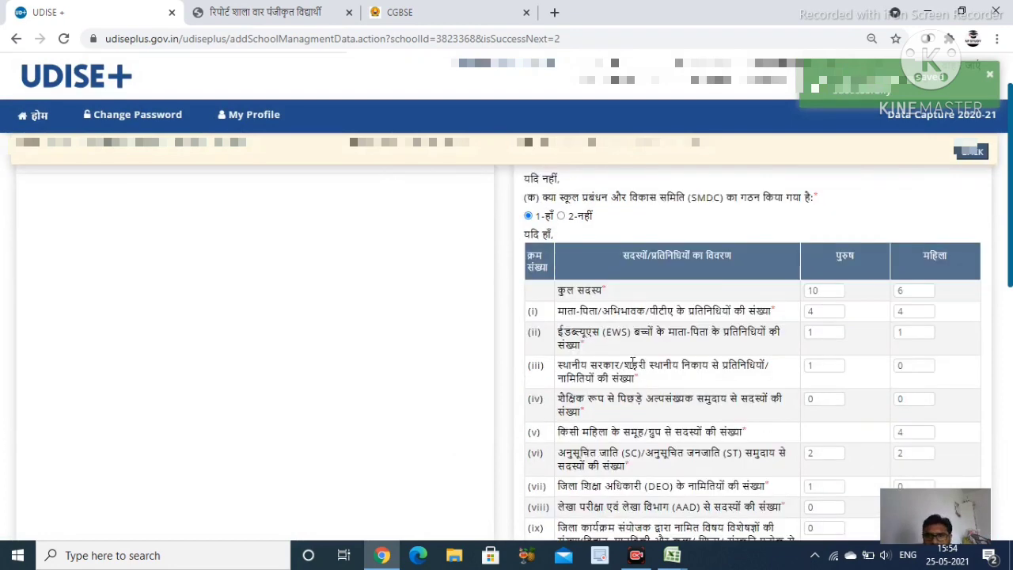
scroll(632, 366, up, 1)
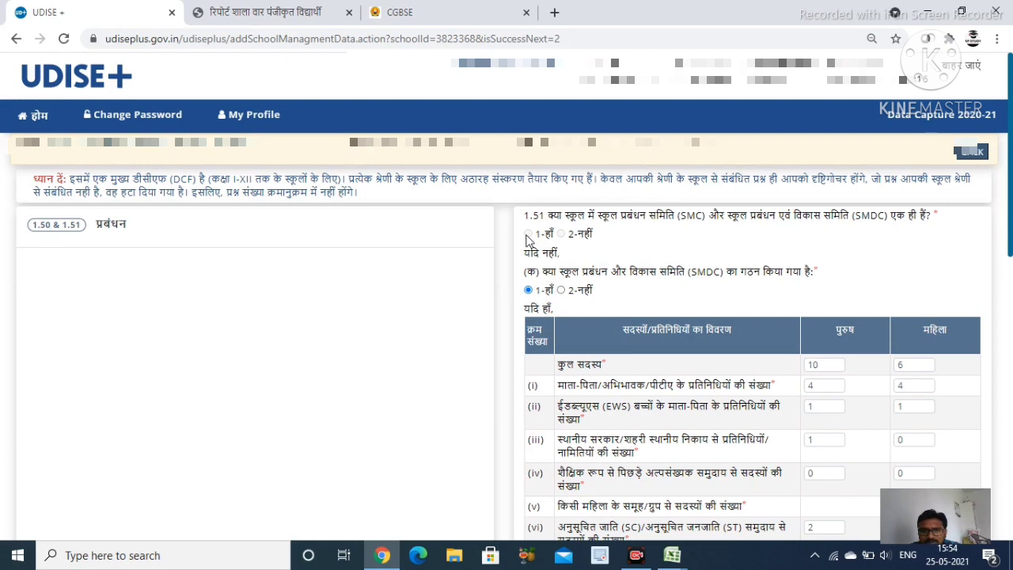
double_click(585, 235)
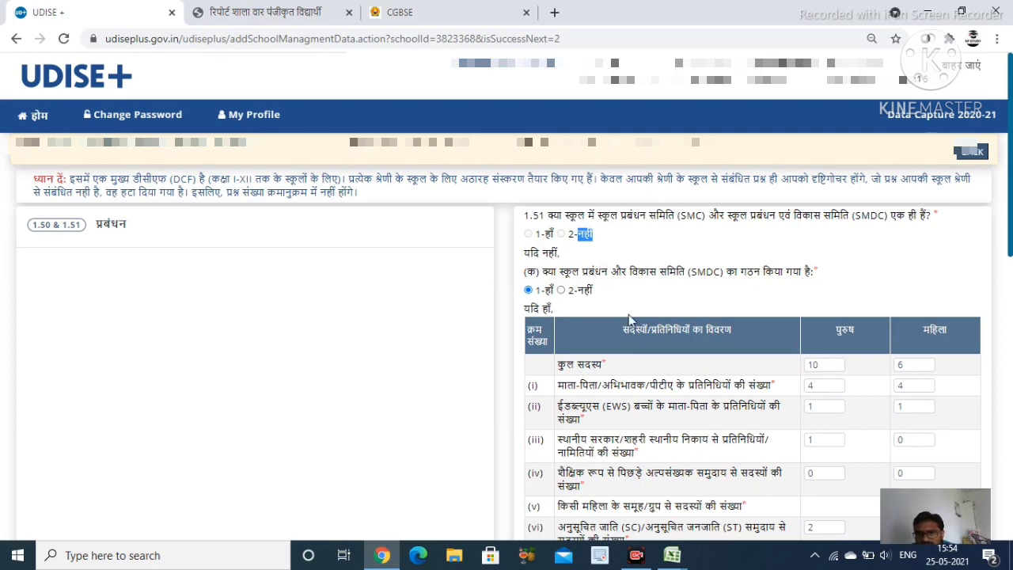
scroll(573, 329, down, 2)
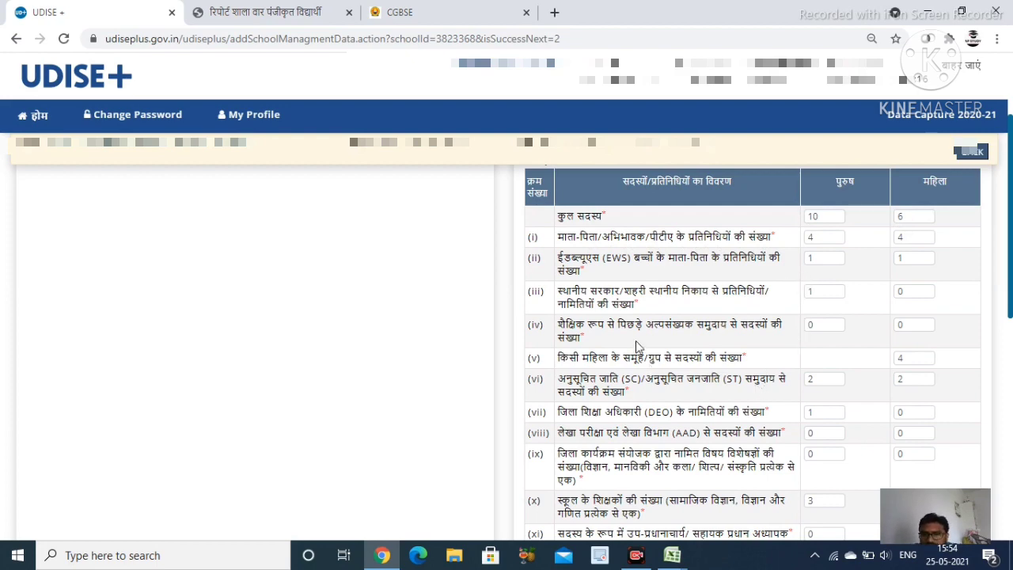
scroll(641, 357, down, 2)
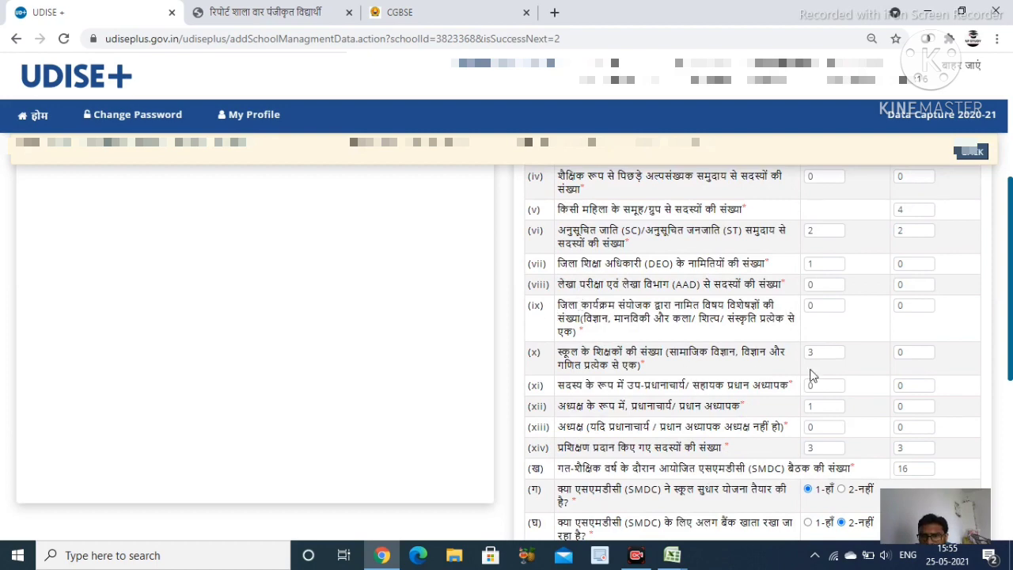
scroll(813, 375, down, 2)
scroll(857, 348, down, 1)
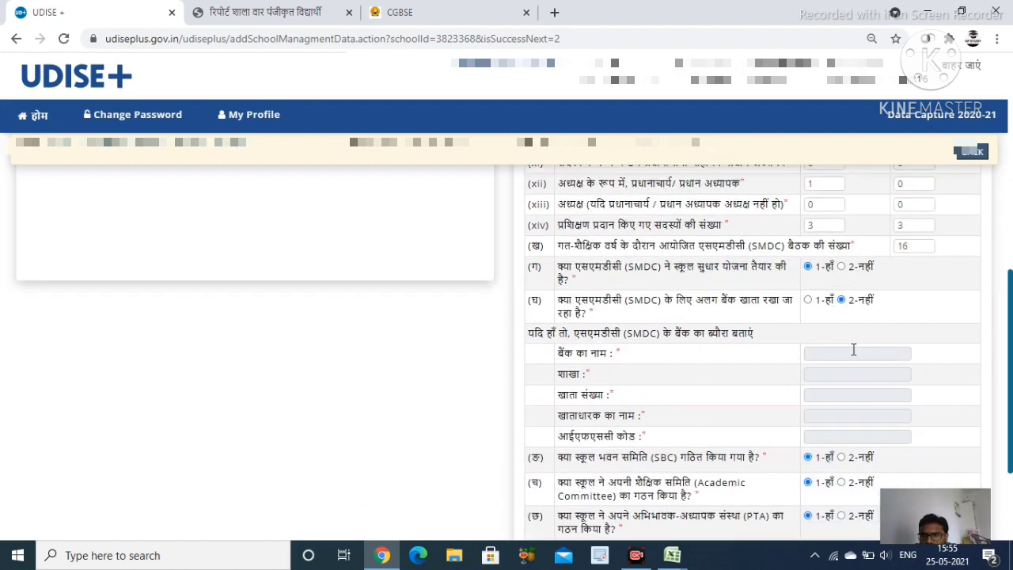
scroll(581, 325, down, 2)
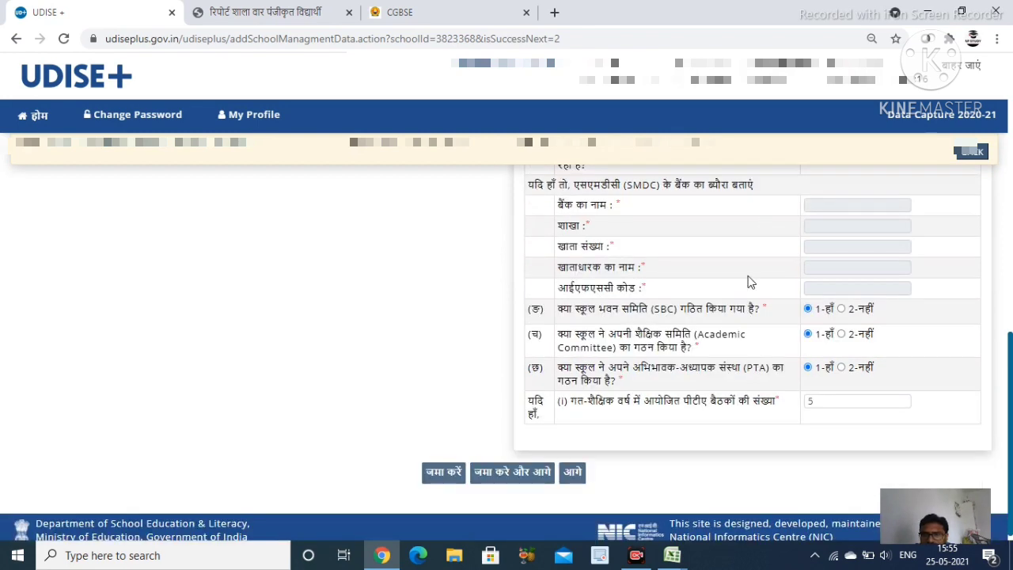
scroll(871, 299, down, 1)
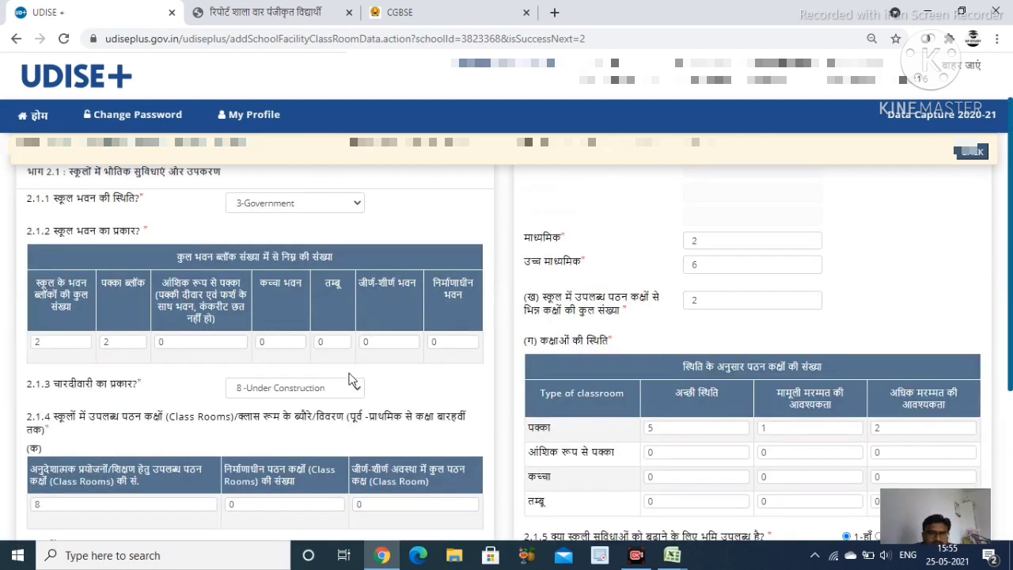
Keep the 2.1.3 boundary wall as '8 -Under Construction' and check the 2.1.4 classroom count of 8
scroll(220, 358, up, 1)
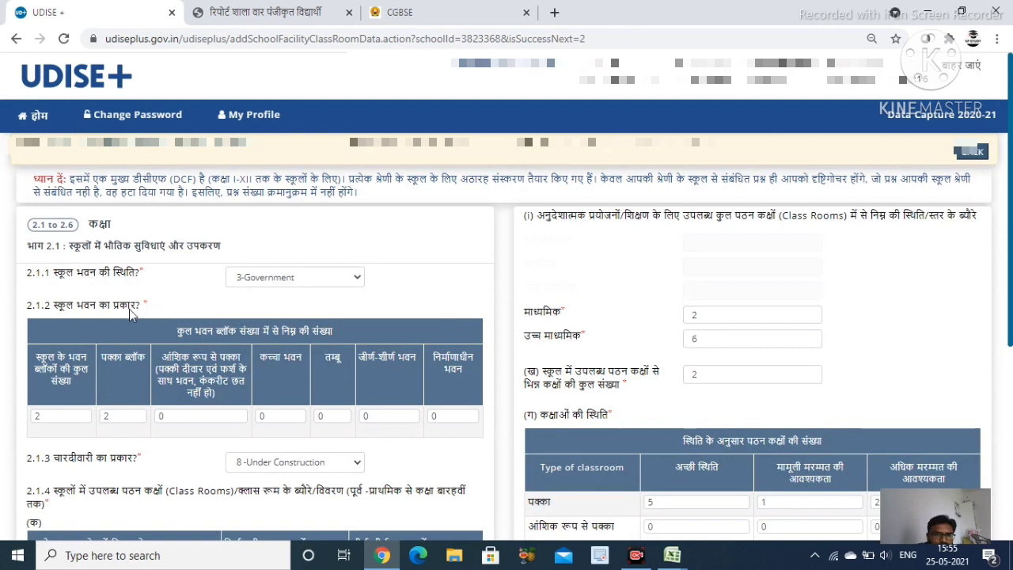
scroll(129, 309, down, 2)
scroll(47, 261, up, 1)
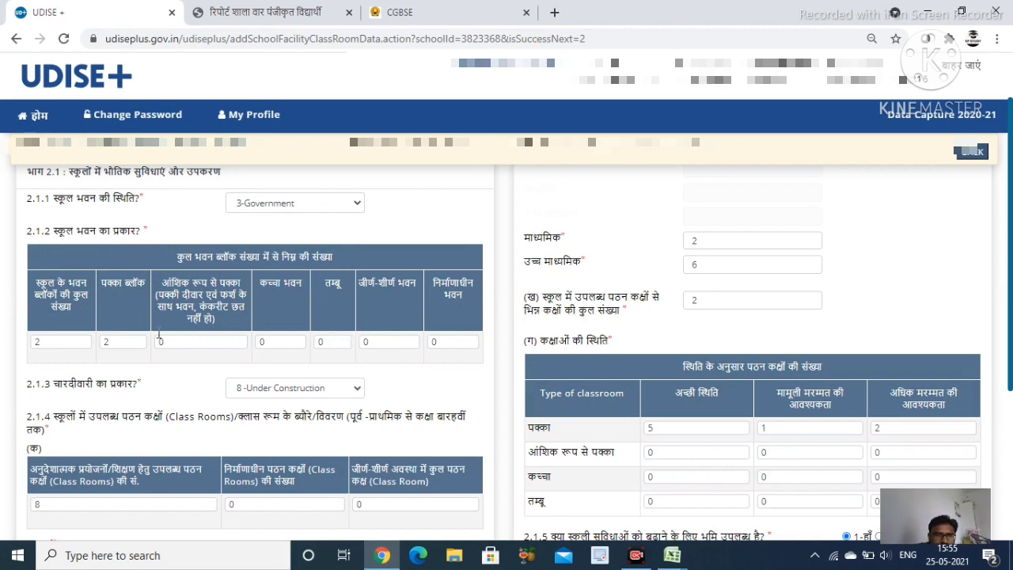
scroll(285, 373, down, 2)
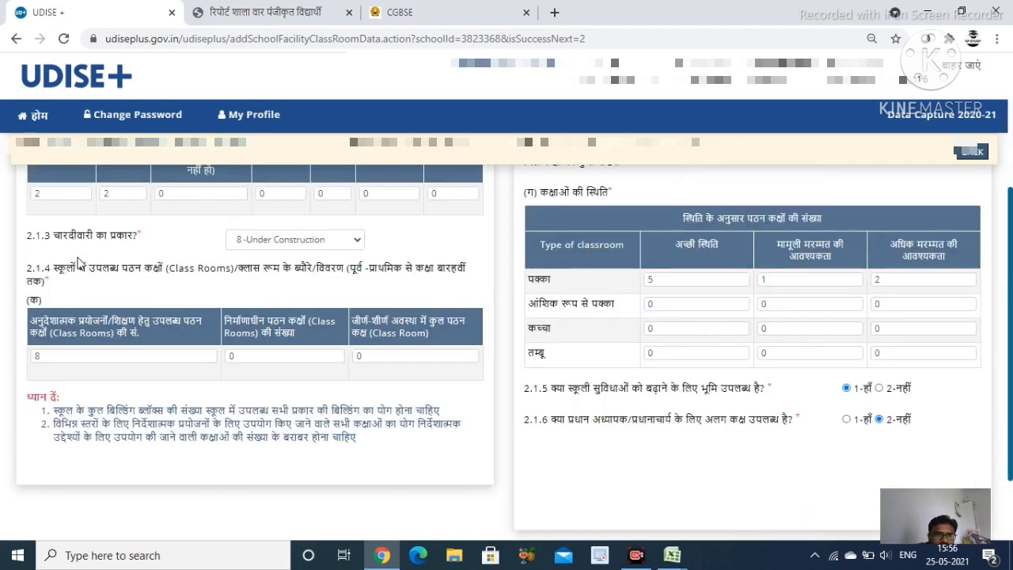
click(276, 240)
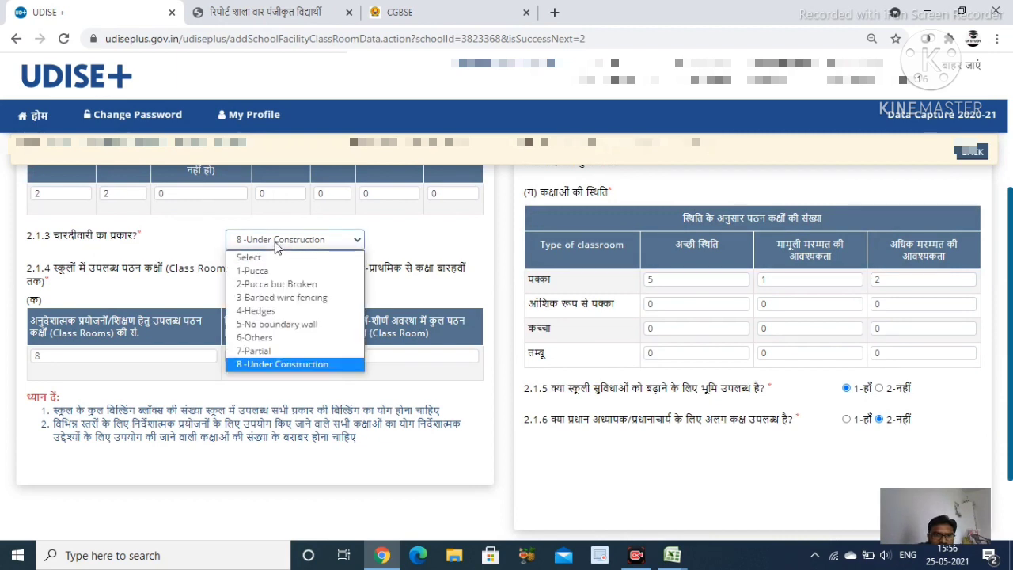
click(275, 242)
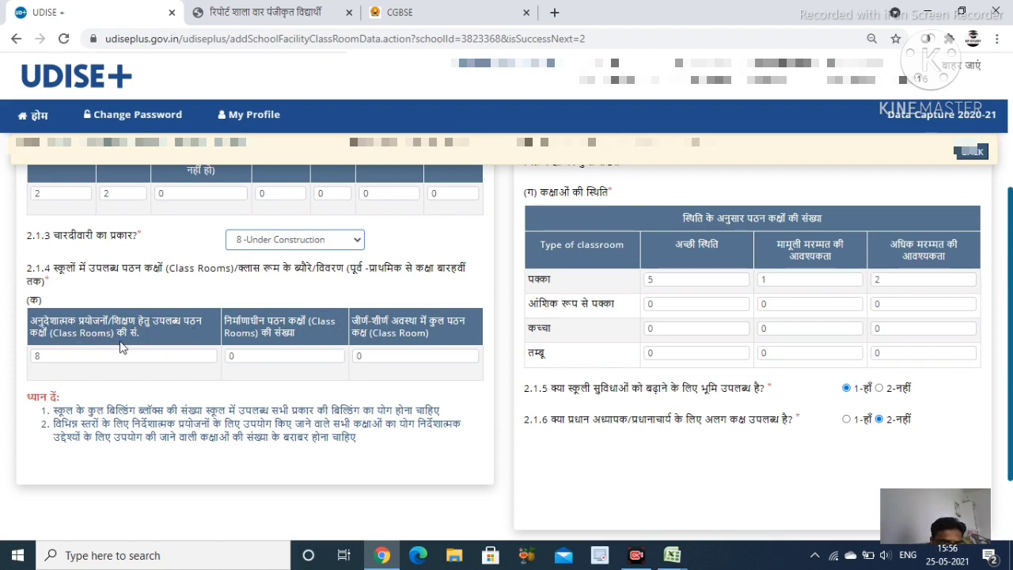
click(150, 360)
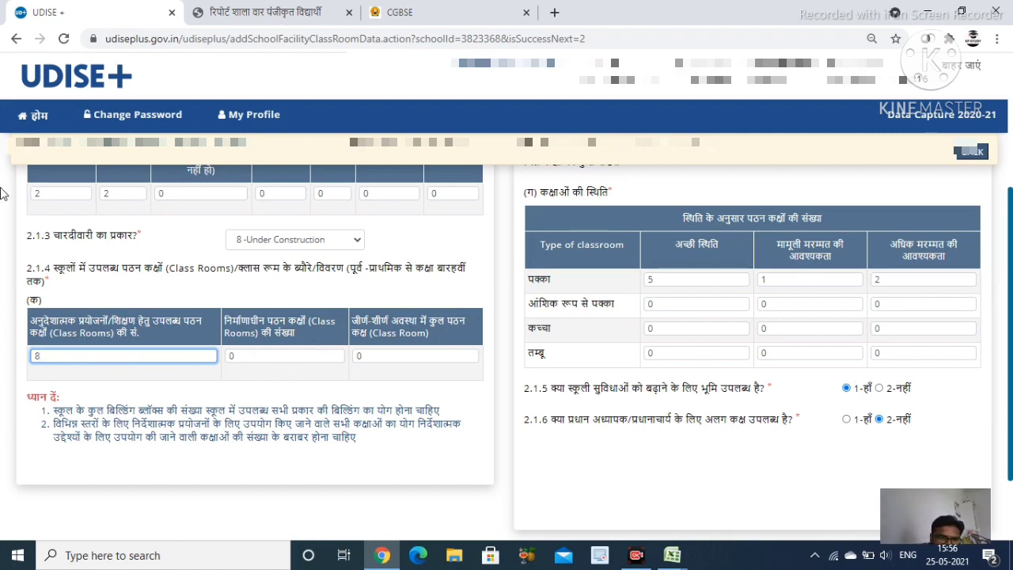
scroll(670, 220, up, 3)
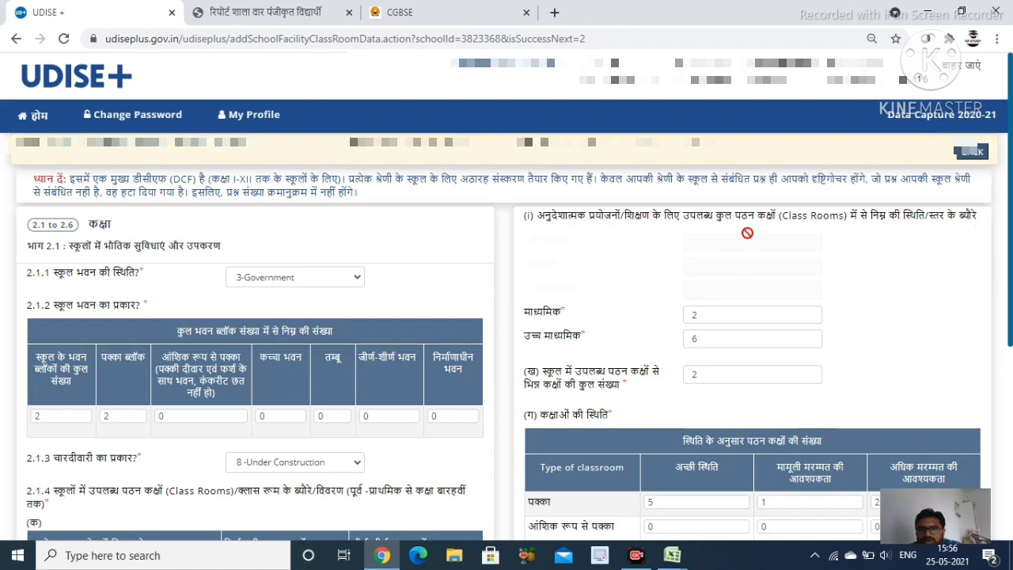
Scroll through the section 2.1 classroom details to the bottom of the form
scroll(573, 252, down, 1)
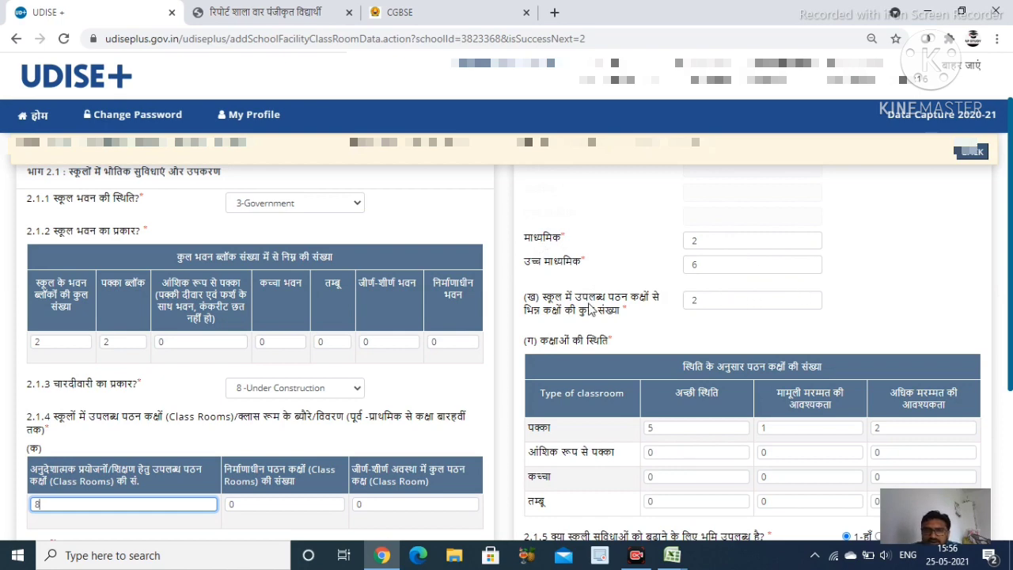
scroll(592, 311, down, 1)
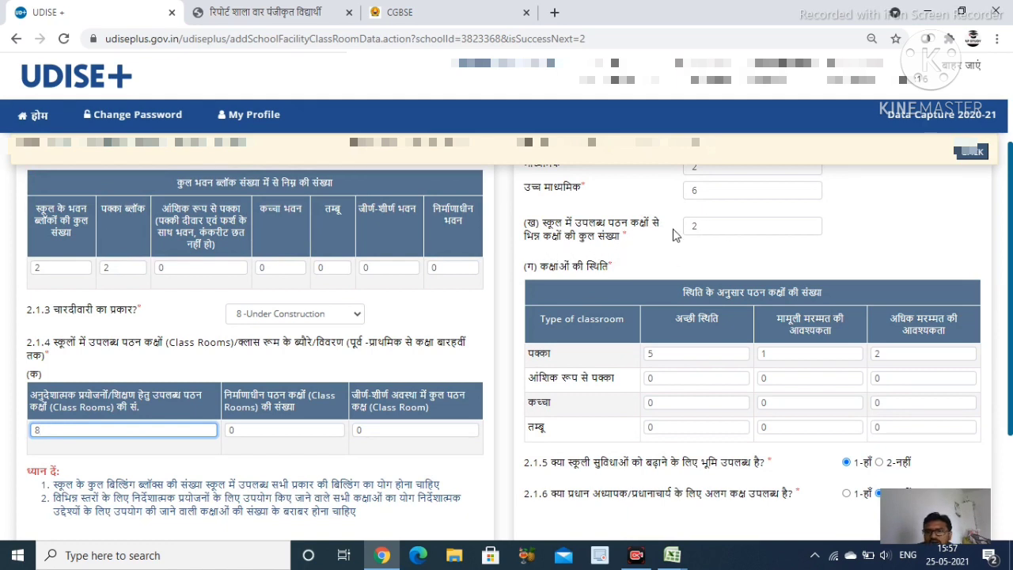
scroll(702, 243, up, 1)
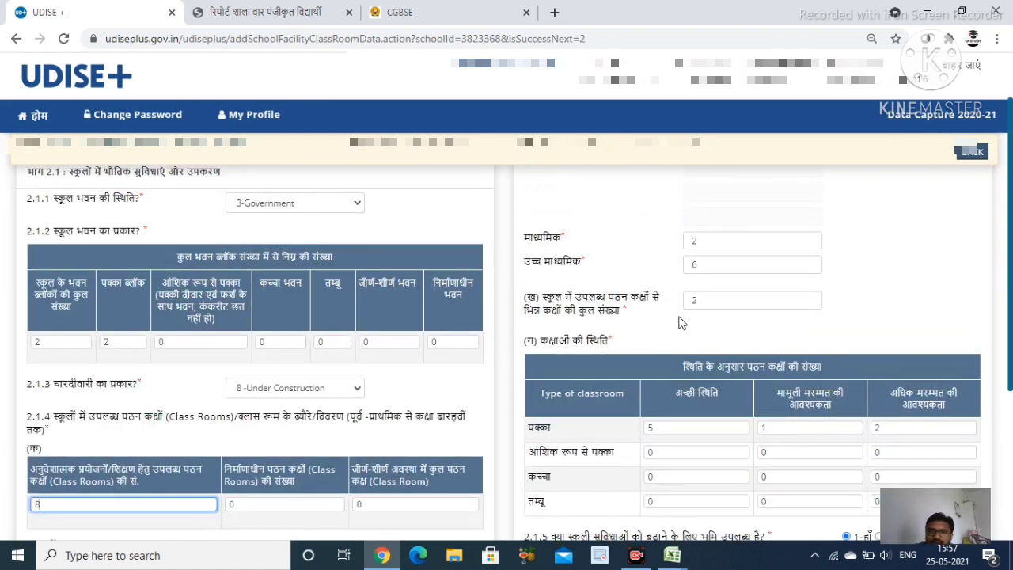
scroll(649, 309, down, 2)
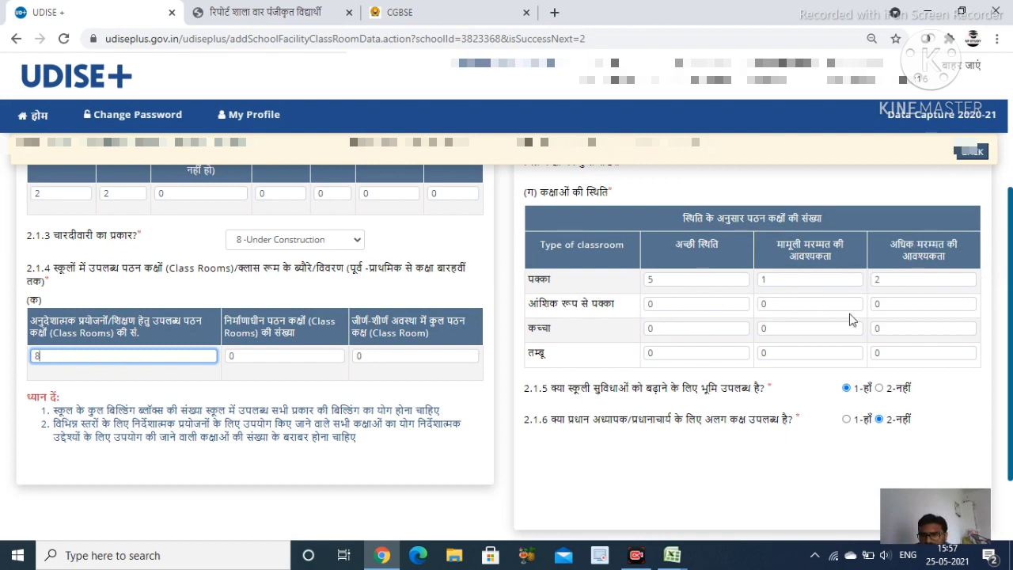
scroll(787, 386, down, 1)
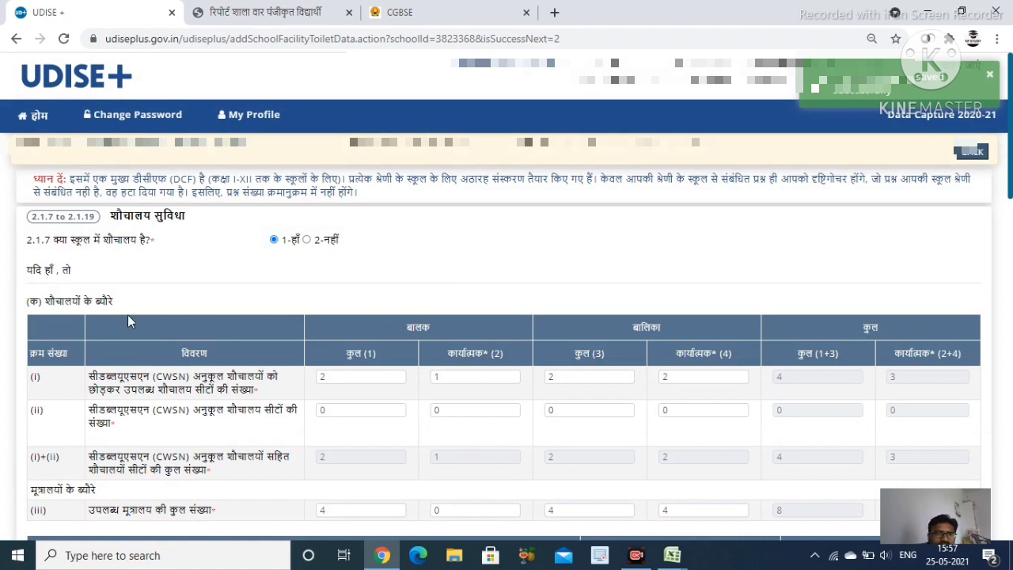
scroll(130, 321, down, 1)
scroll(133, 315, up, 1)
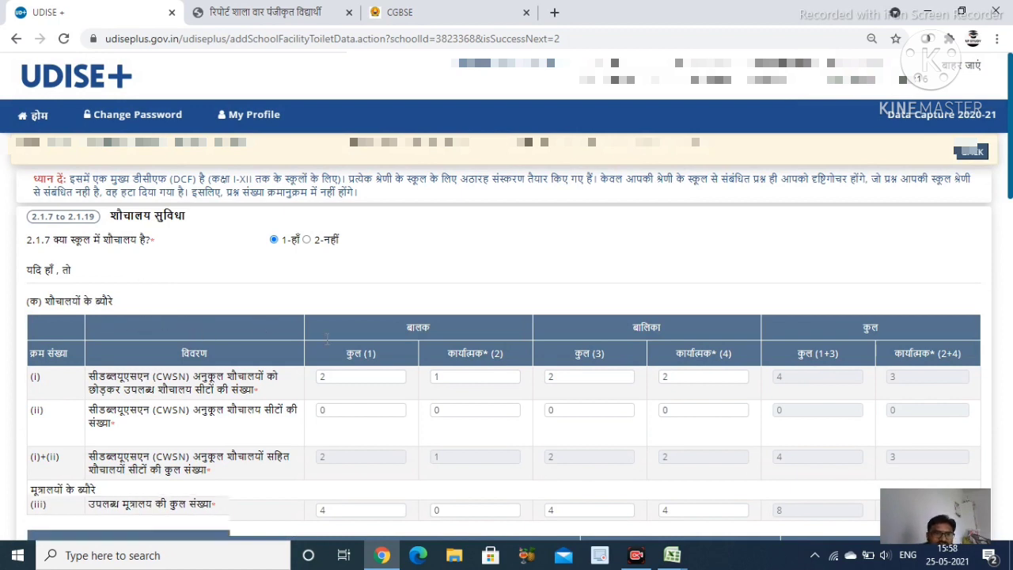
scroll(190, 331, down, 1)
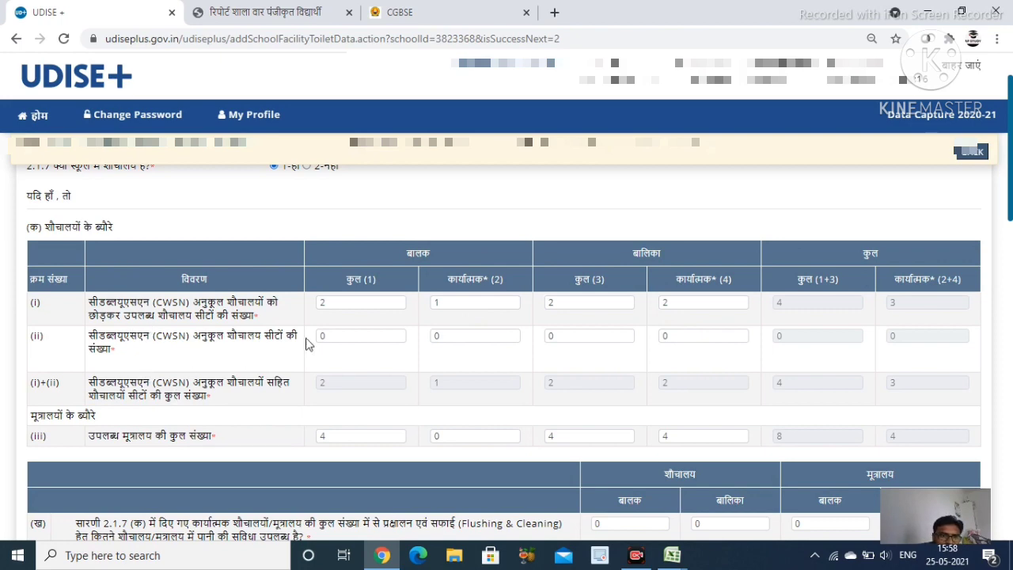
scroll(173, 402, down, 1)
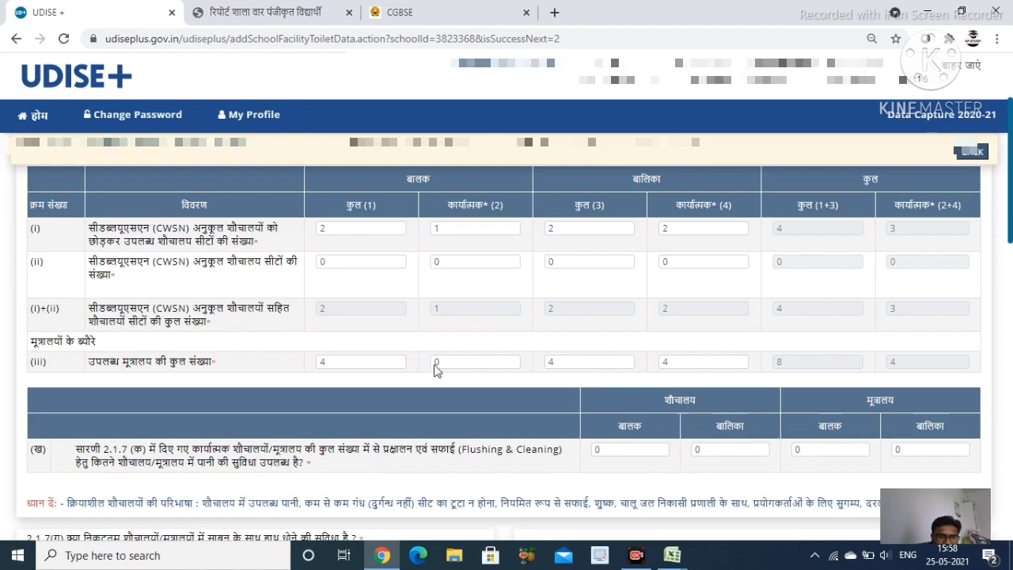
scroll(343, 405, down, 1)
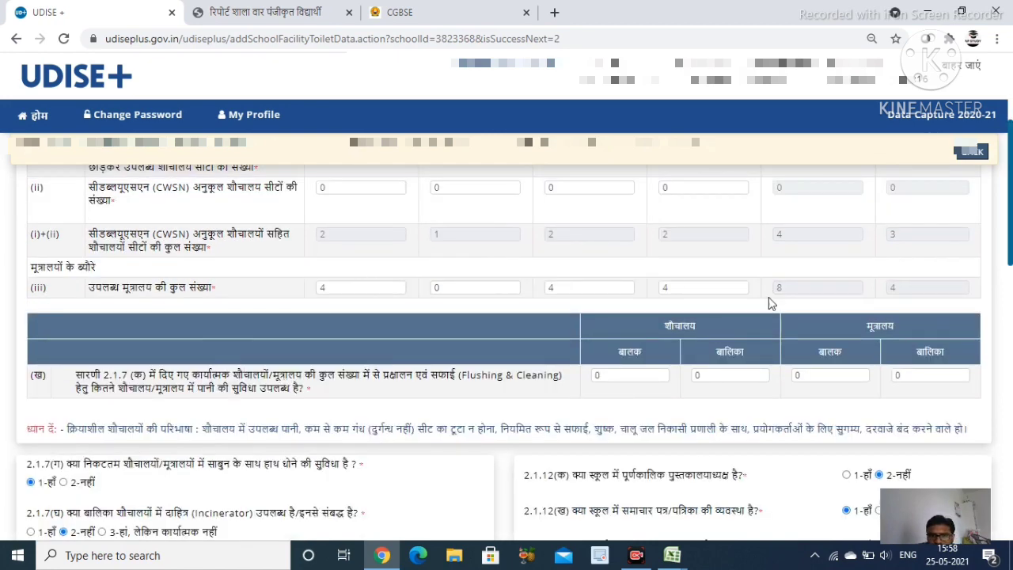
scroll(216, 346, down, 1)
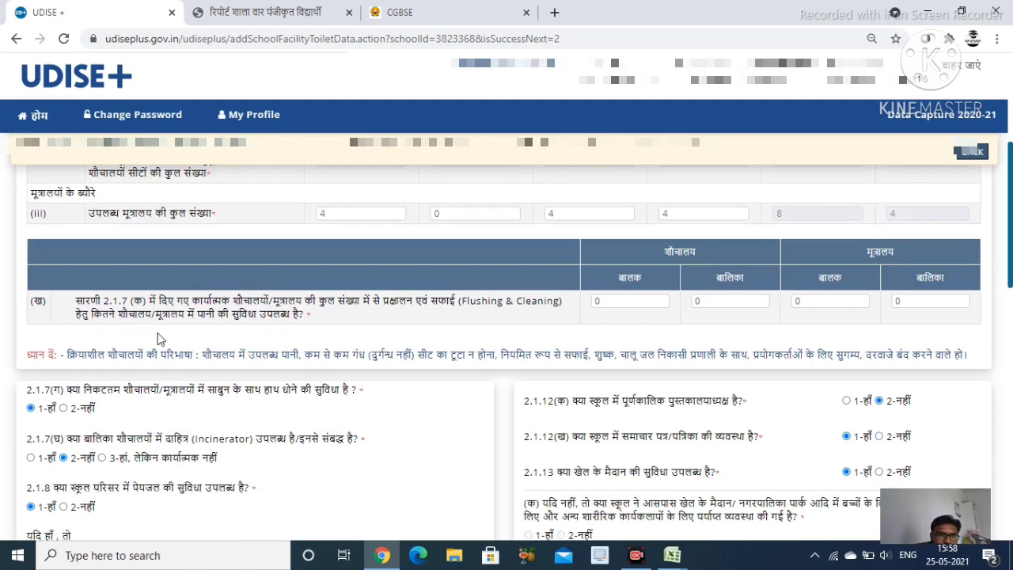
scroll(704, 267, down, 3)
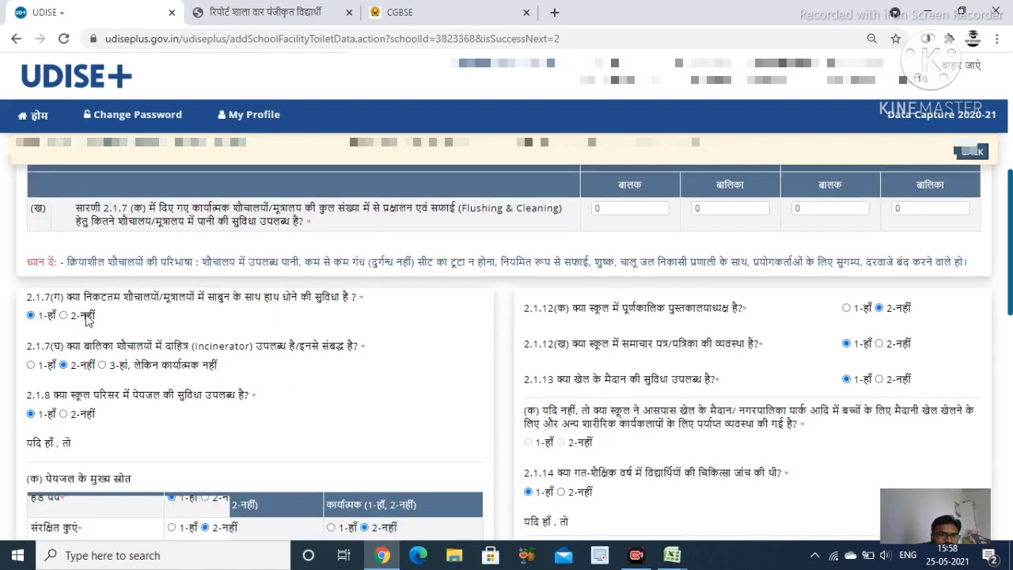
Review the 2.1.7–2.1.19 answers, including the library with 1500 books, and save with 'जमा करे और आगे'
scroll(82, 268, up, 1)
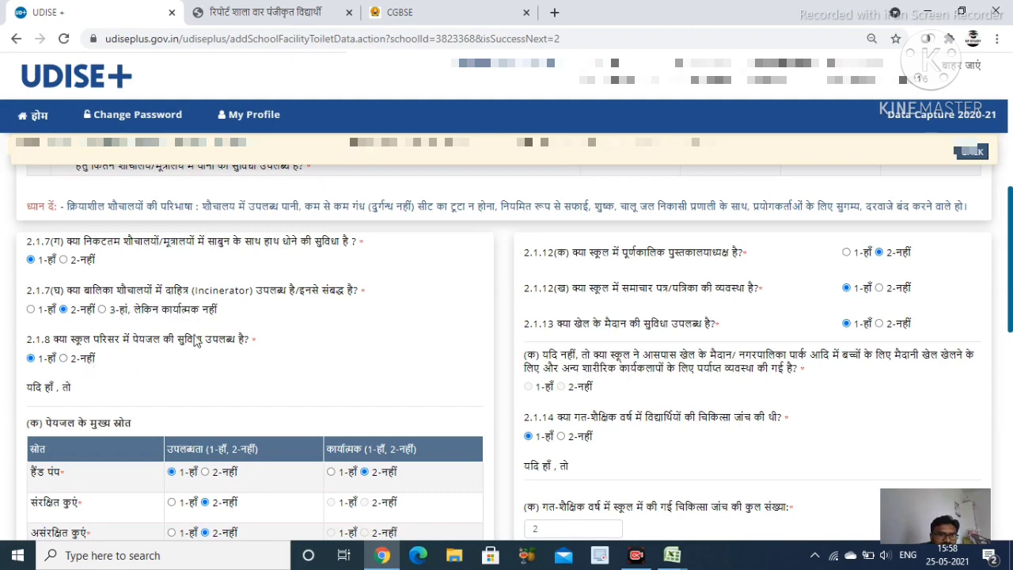
scroll(289, 355, down, 3)
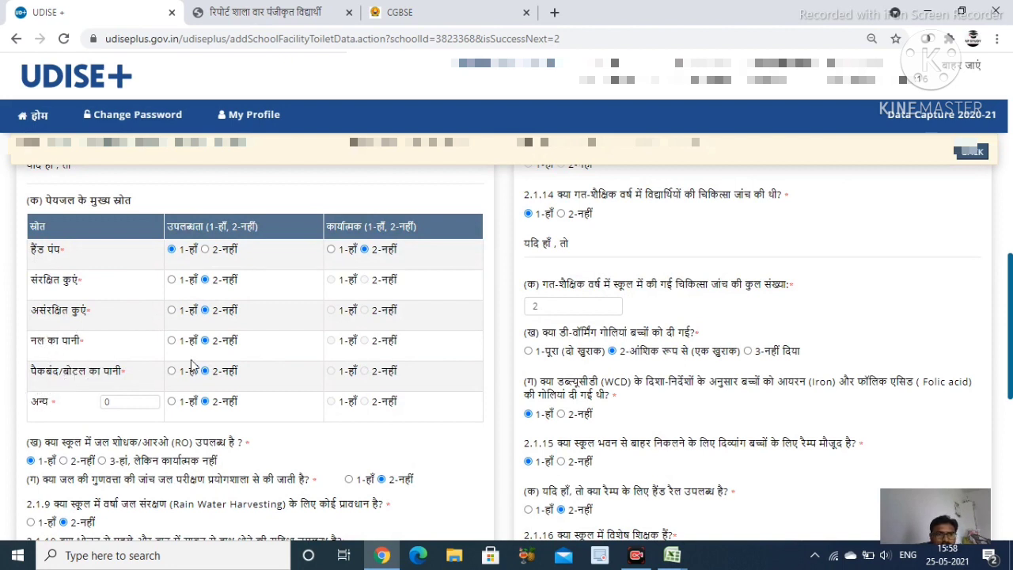
scroll(351, 364, down, 1)
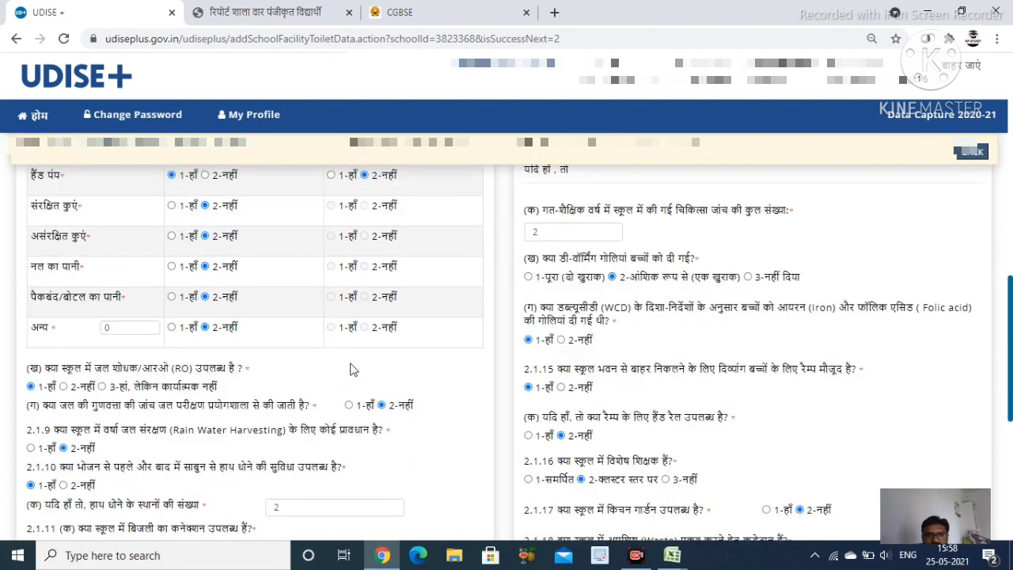
scroll(122, 396, down, 3)
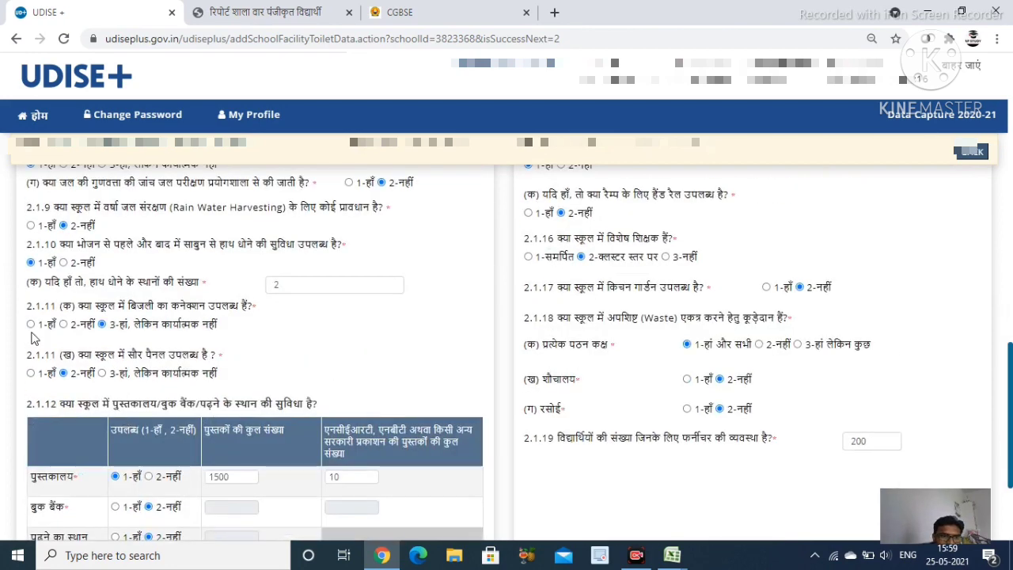
scroll(154, 396, down, 2)
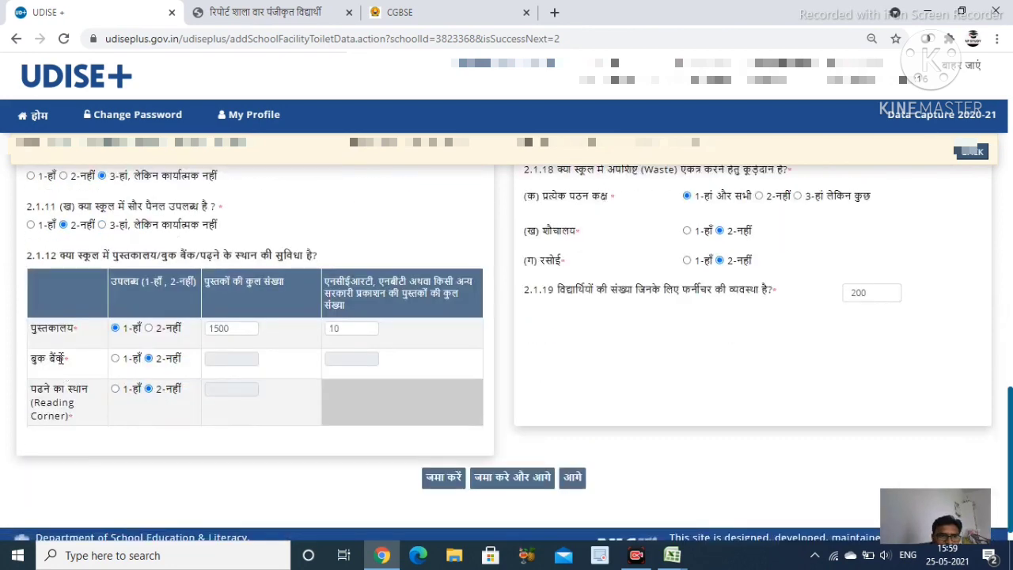
scroll(531, 369, up, 10)
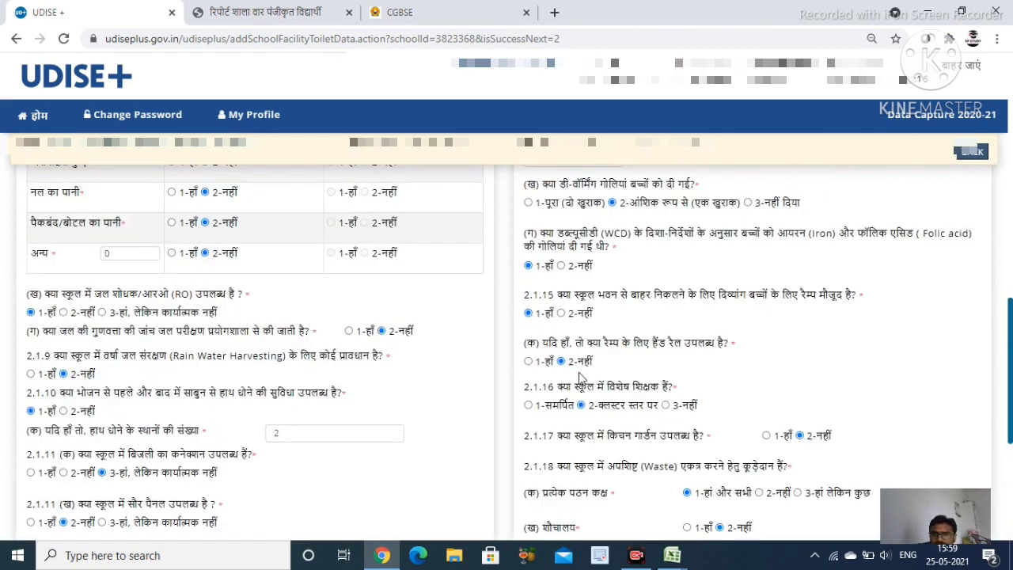
scroll(688, 315, up, 2)
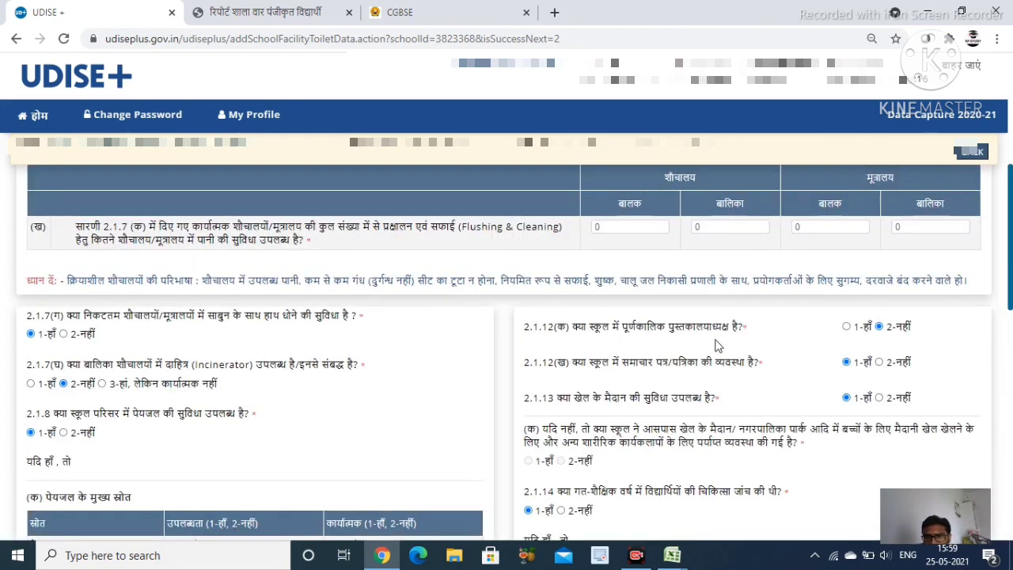
scroll(772, 368, down, 2)
scroll(771, 369, down, 4)
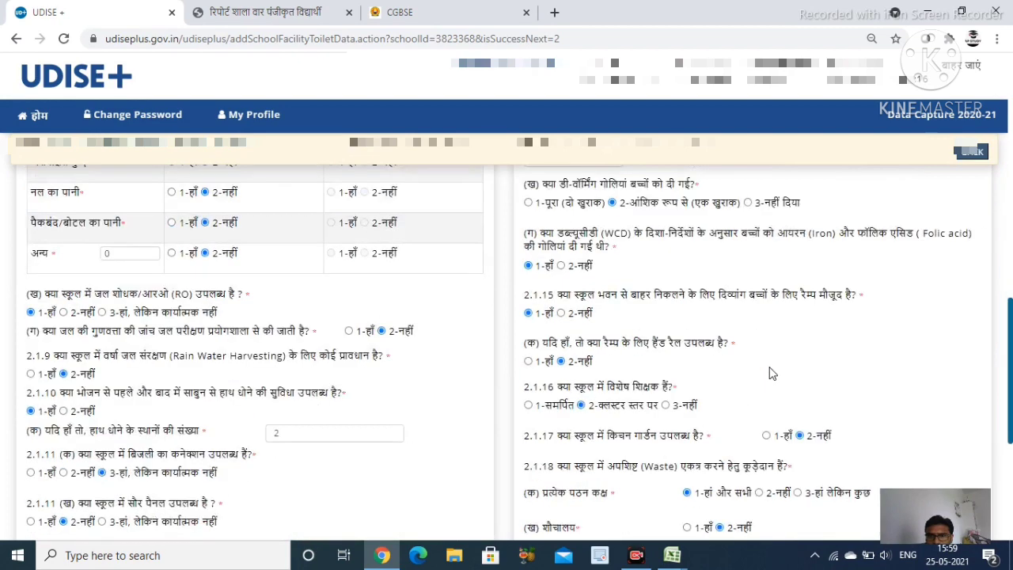
scroll(771, 373, down, 4)
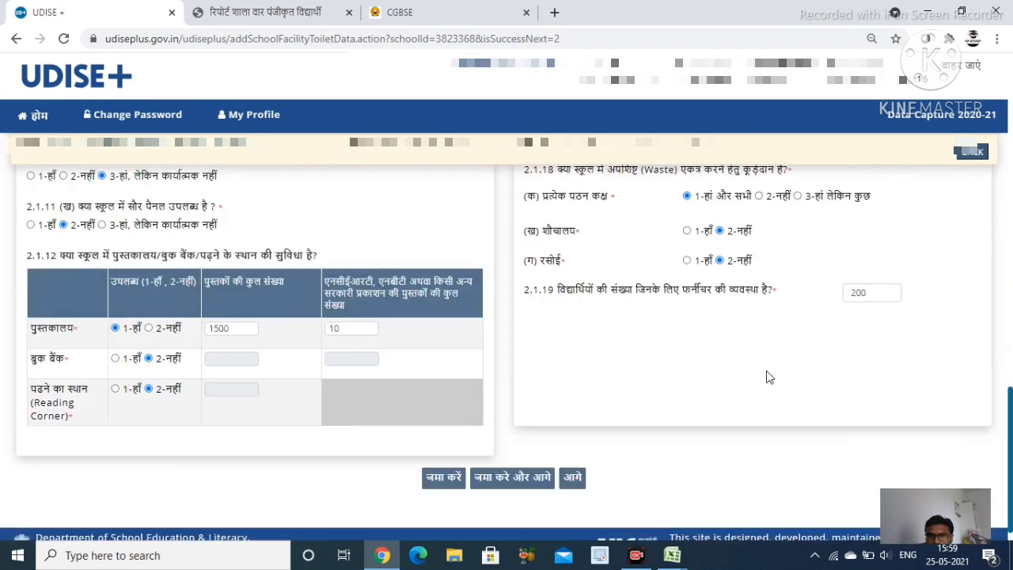
click(503, 481)
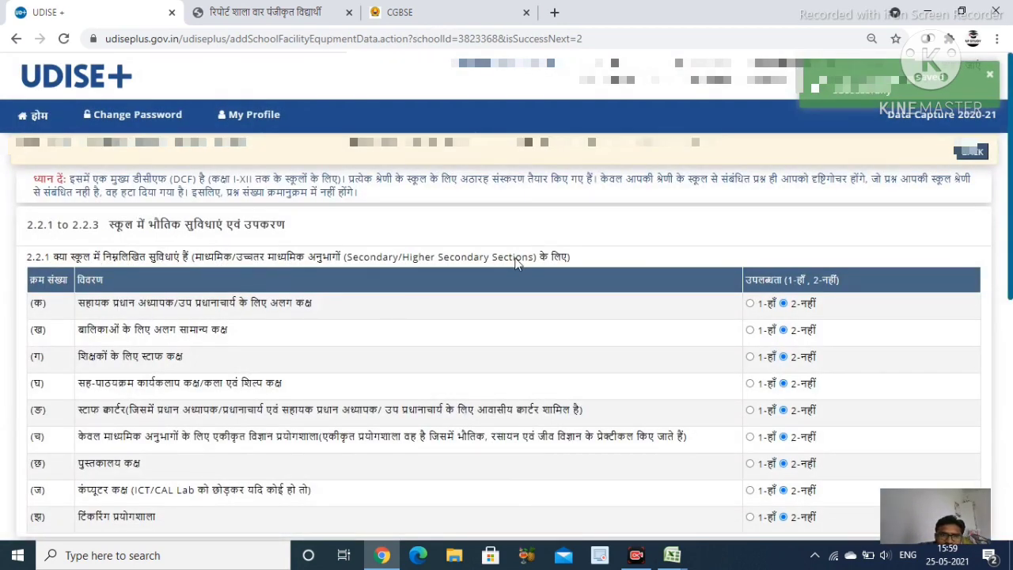
Scroll through the 2.2.1–2.2.3 rooms, labs and equipment answers and save with 'जमा करे और आगे'
scroll(518, 295, down, 2)
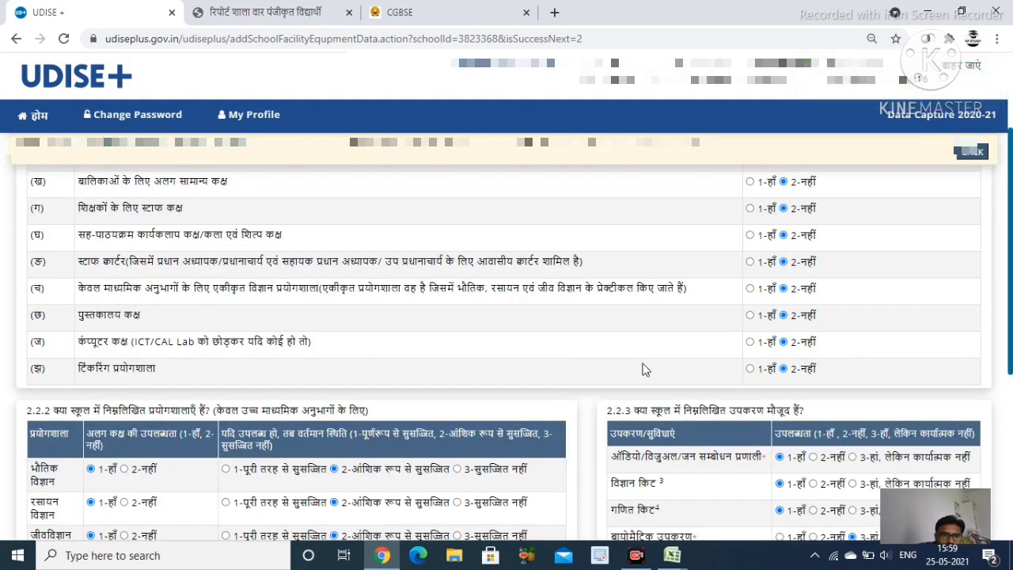
scroll(744, 377, down, 3)
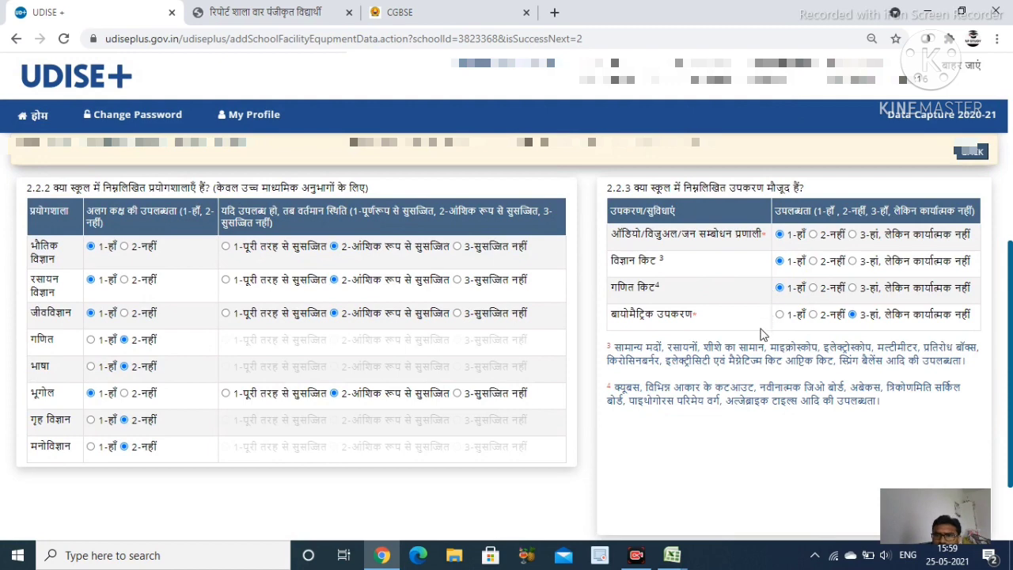
scroll(712, 443, down, 2)
click(502, 463)
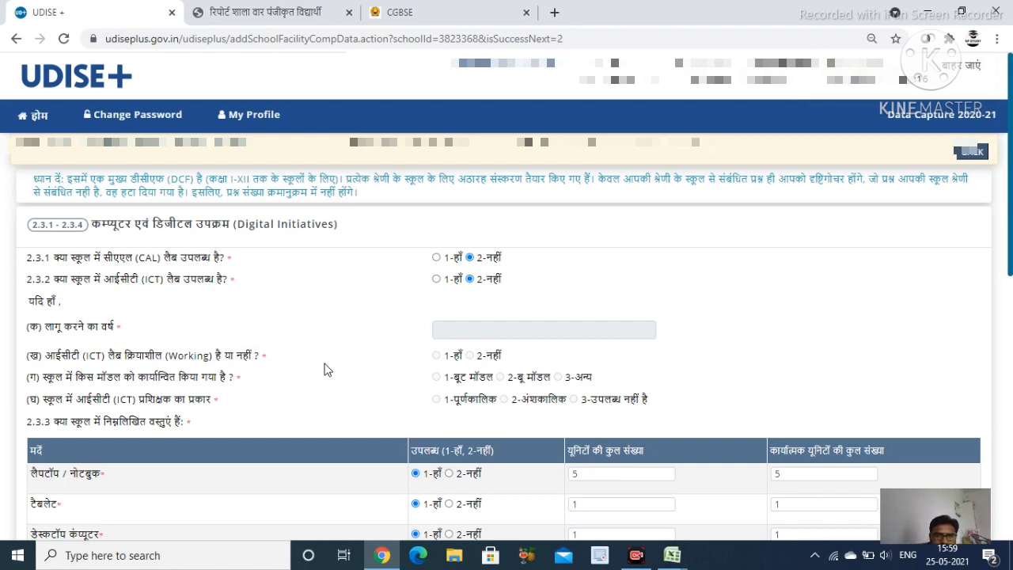
Scroll through the Digital Initiatives equipment table, showing 5 laptops, and save with 'जमा करे और आगे'
scroll(323, 370, down, 1)
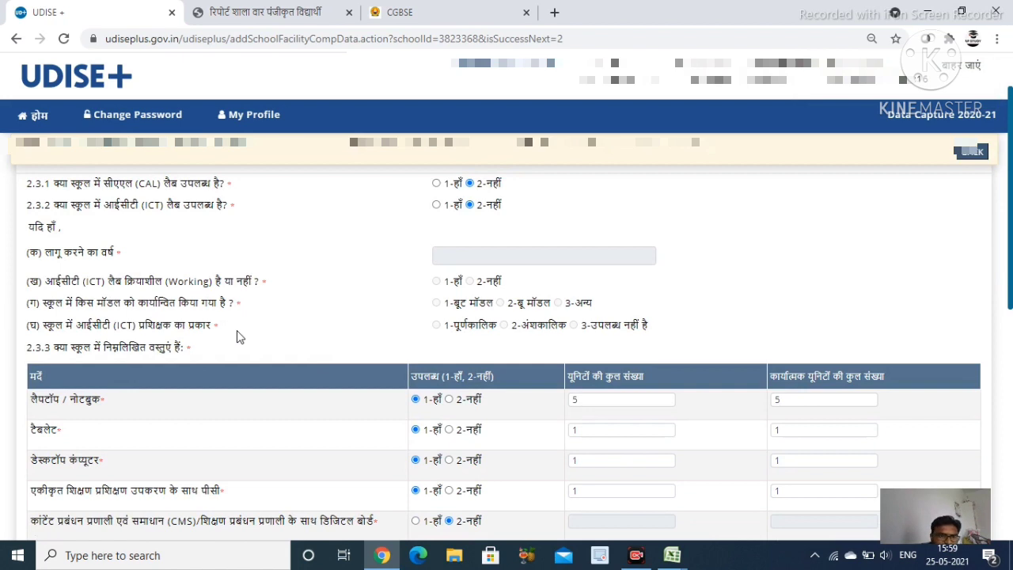
scroll(394, 360, down, 2)
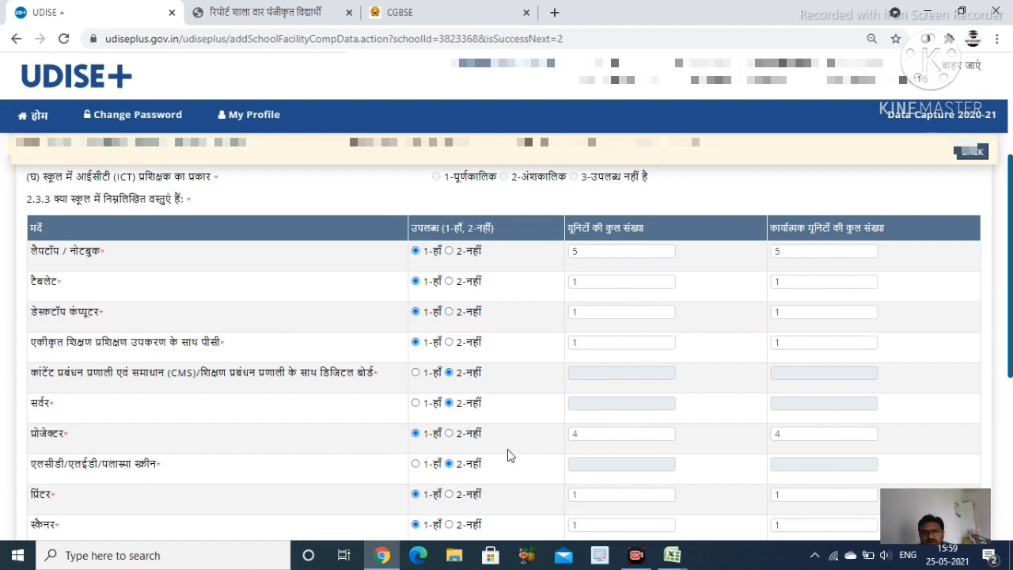
scroll(324, 395, down, 1)
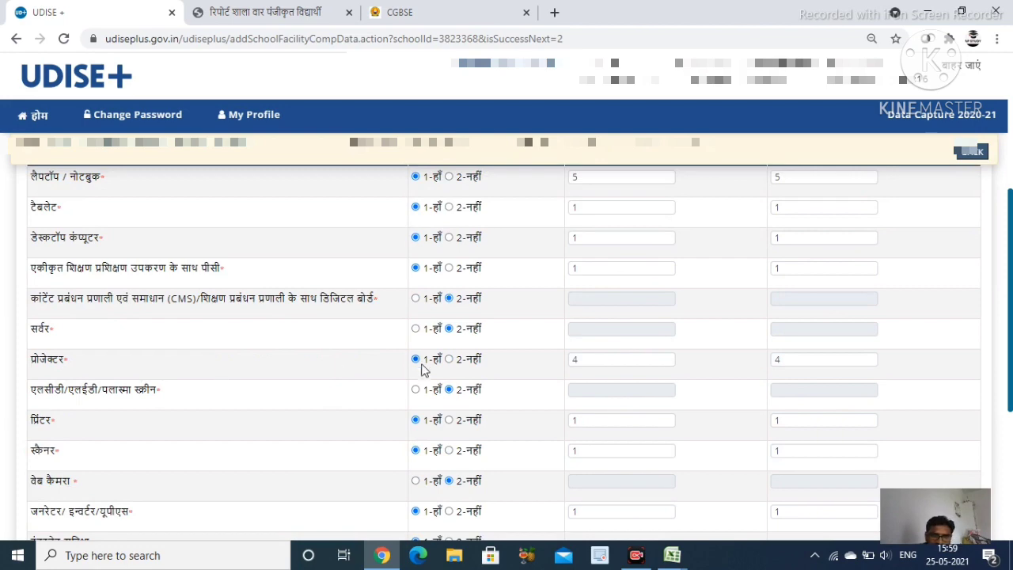
scroll(460, 402, down, 1)
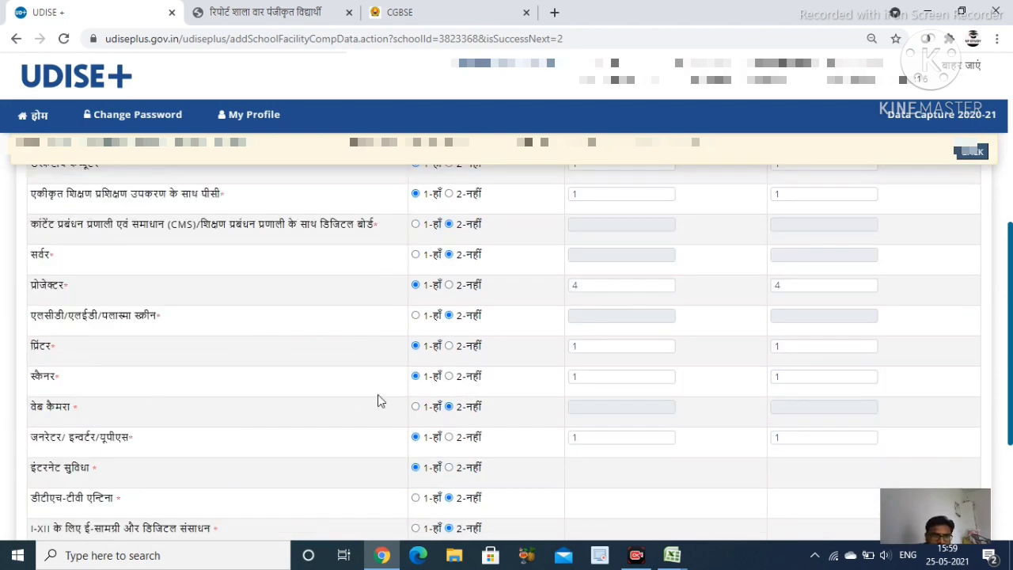
scroll(282, 425, down, 1)
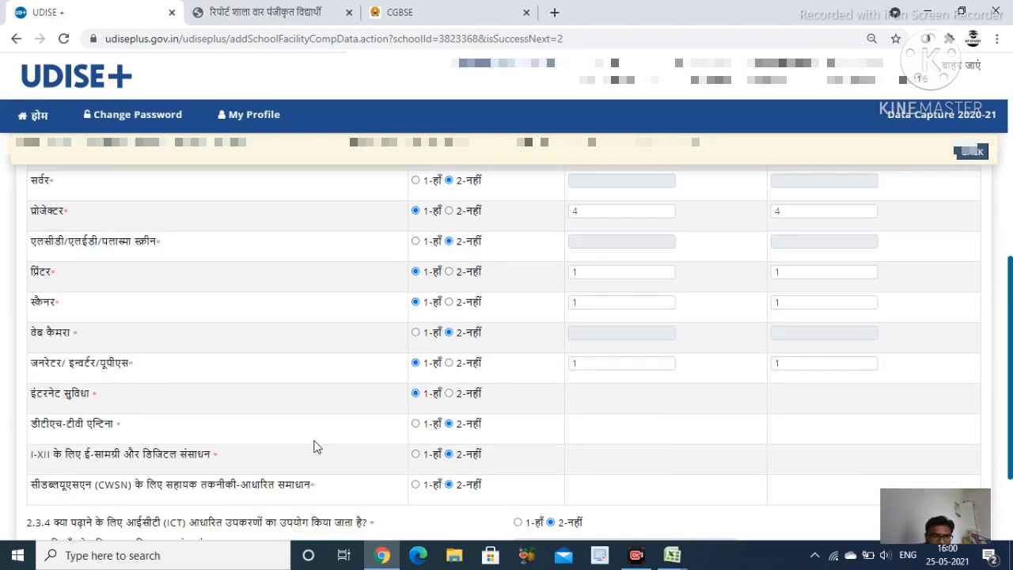
scroll(293, 435, down, 2)
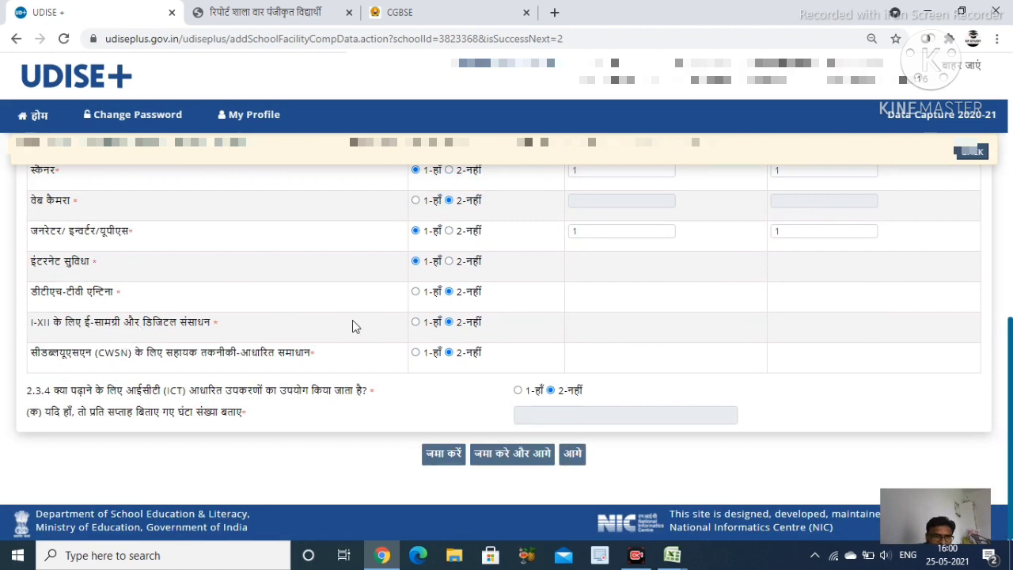
click(497, 457)
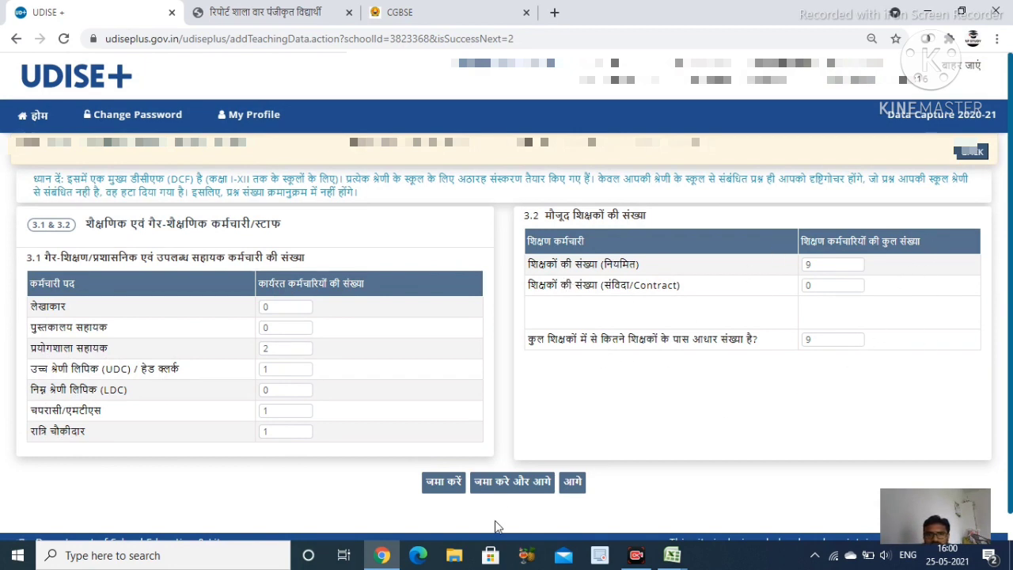
Save the 3.1–3.2 staff counts and confirm all nine teachers in the 3.3 list show Completed
click(509, 490)
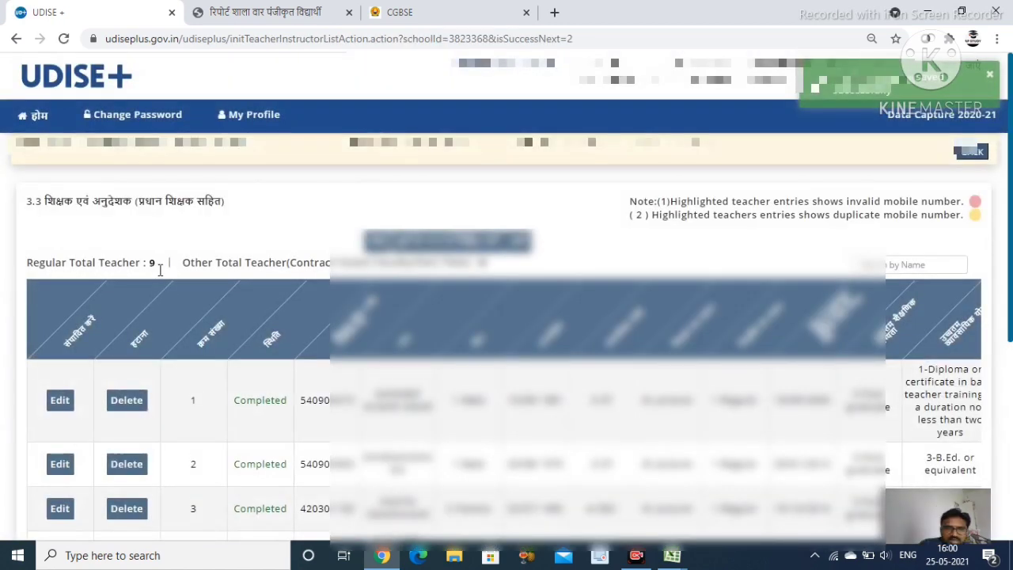
scroll(237, 271, down, 2)
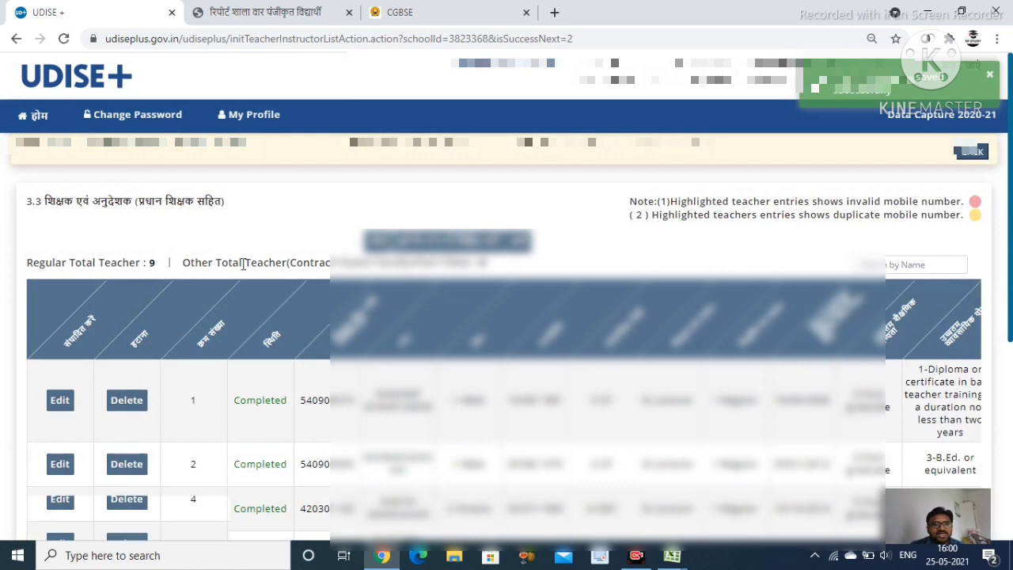
scroll(236, 271, up, 2)
scroll(237, 272, down, 2)
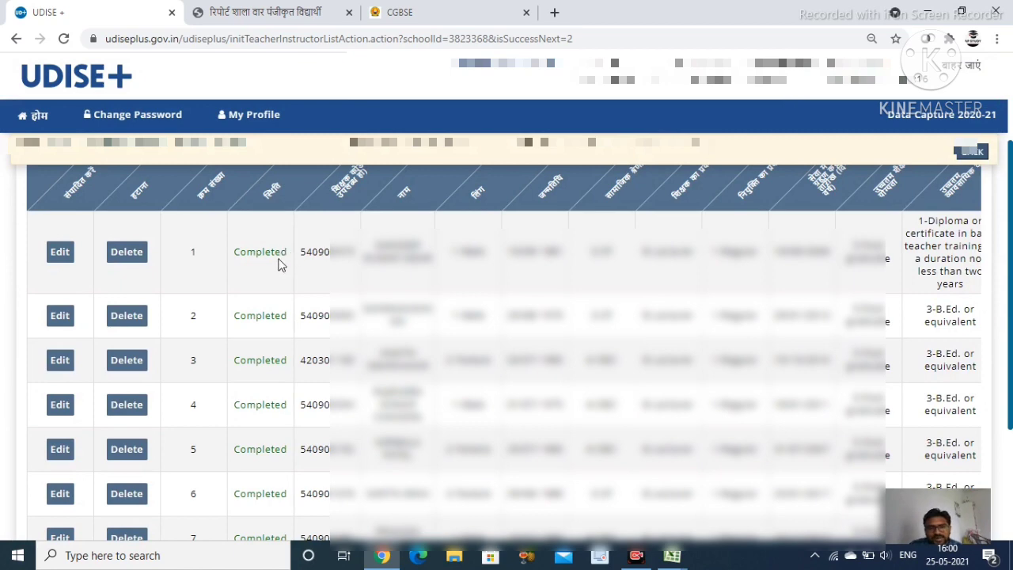
scroll(261, 404, down, 3)
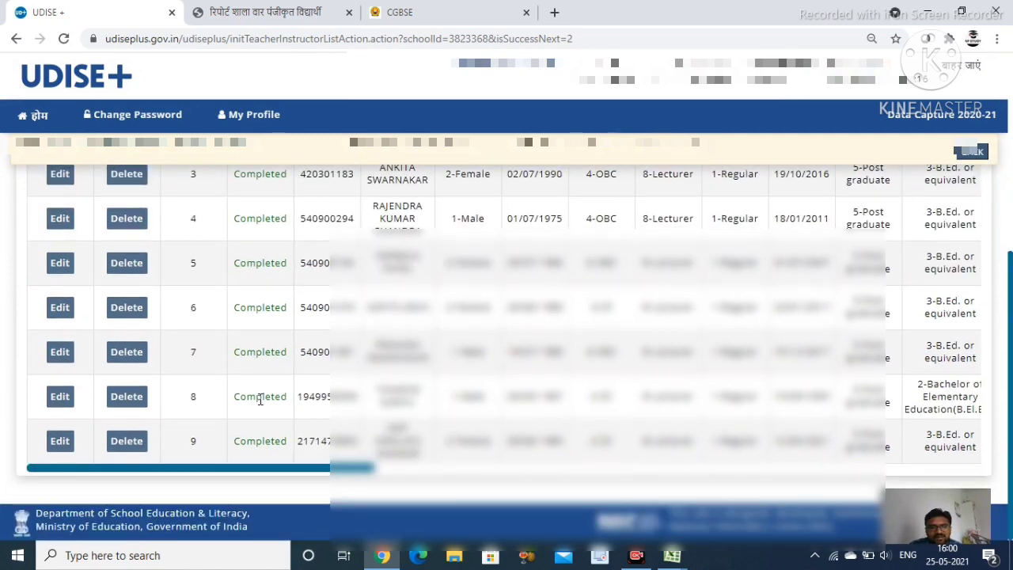
scroll(260, 399, up, 3)
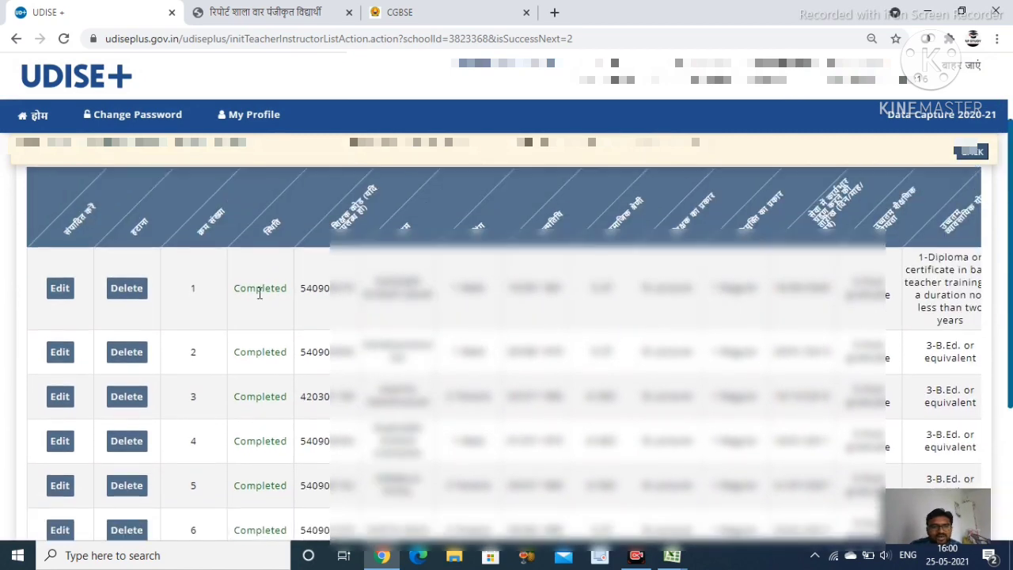
Update teacher row 1's record (Geography, Higher Secondary) without changes to re-save it
click(61, 290)
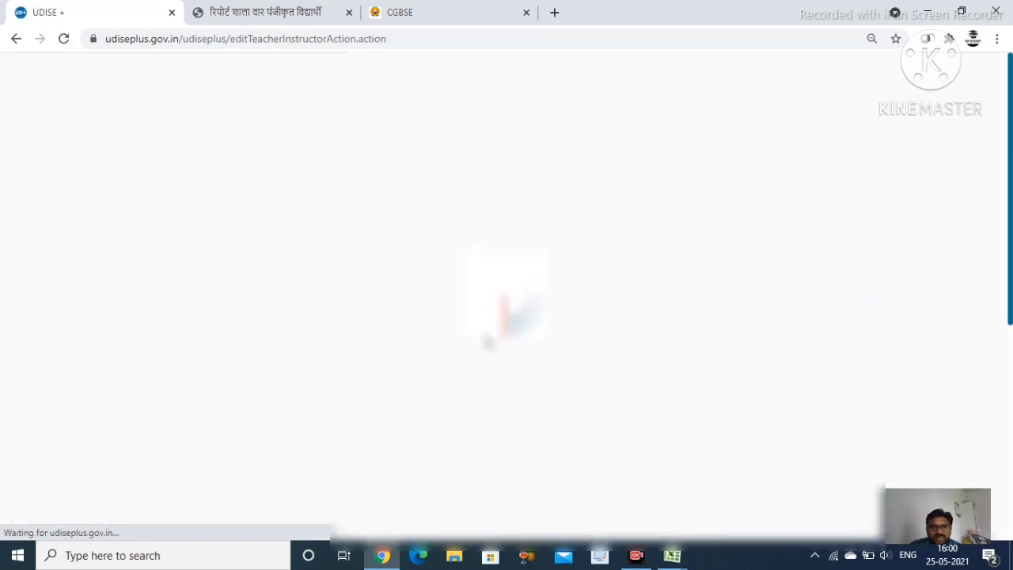
scroll(531, 210, down, 4)
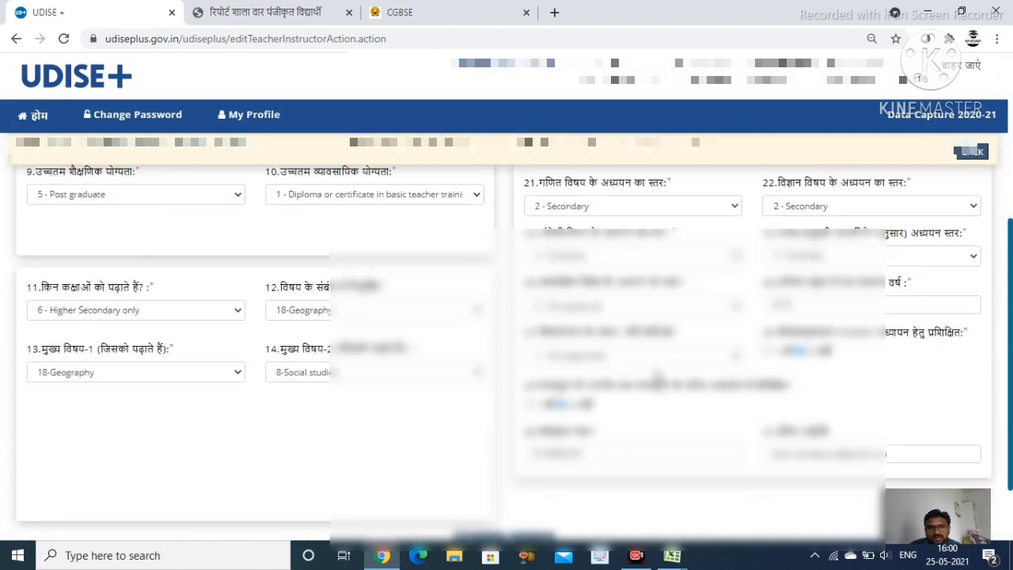
scroll(559, 364, down, 2)
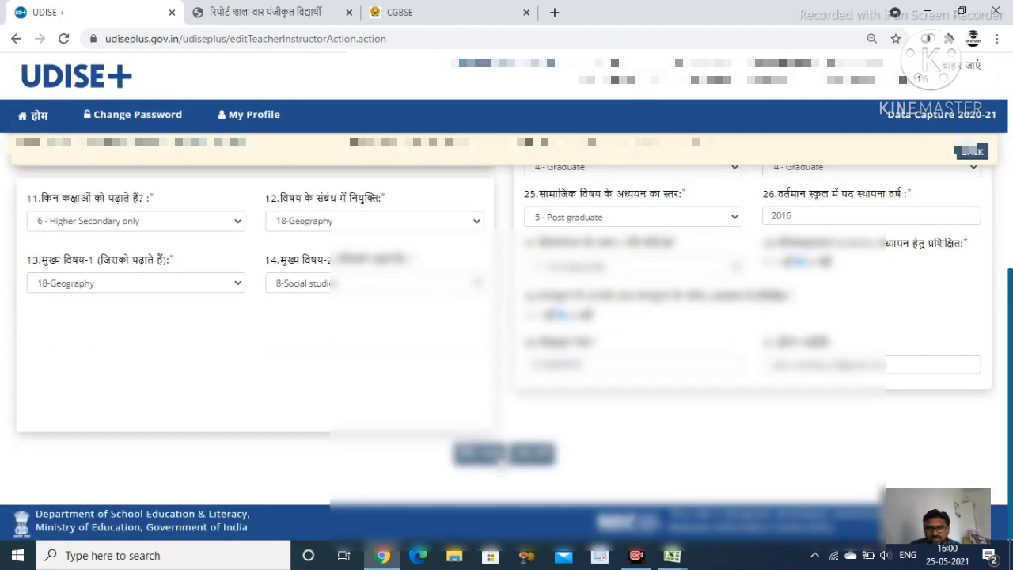
click(530, 456)
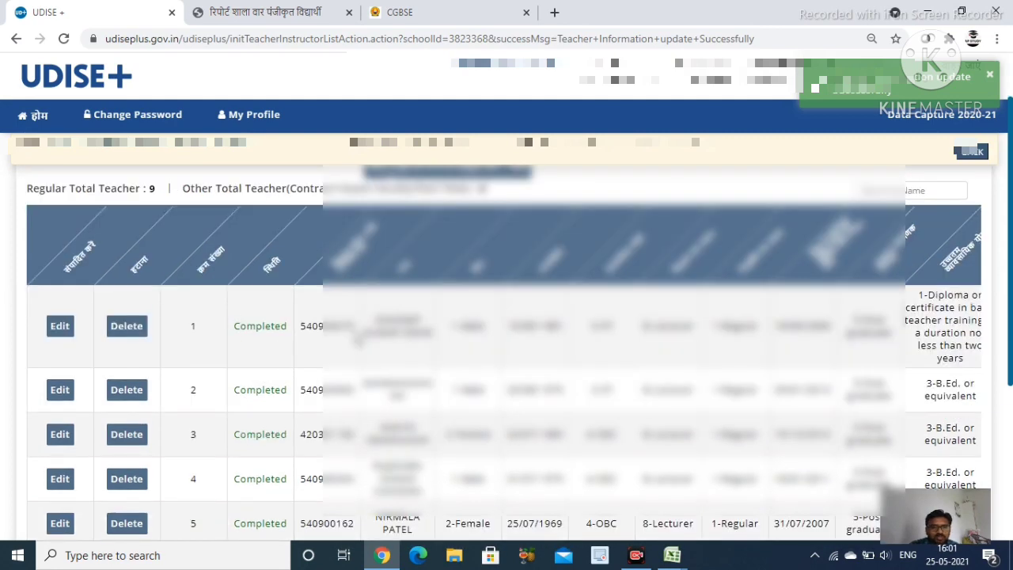
Mark section 3.3 as complete using 'पूर्ण के रूप में चिन्हित करें' above the teacher table
scroll(360, 340, down, 3)
scroll(269, 419, up, 4)
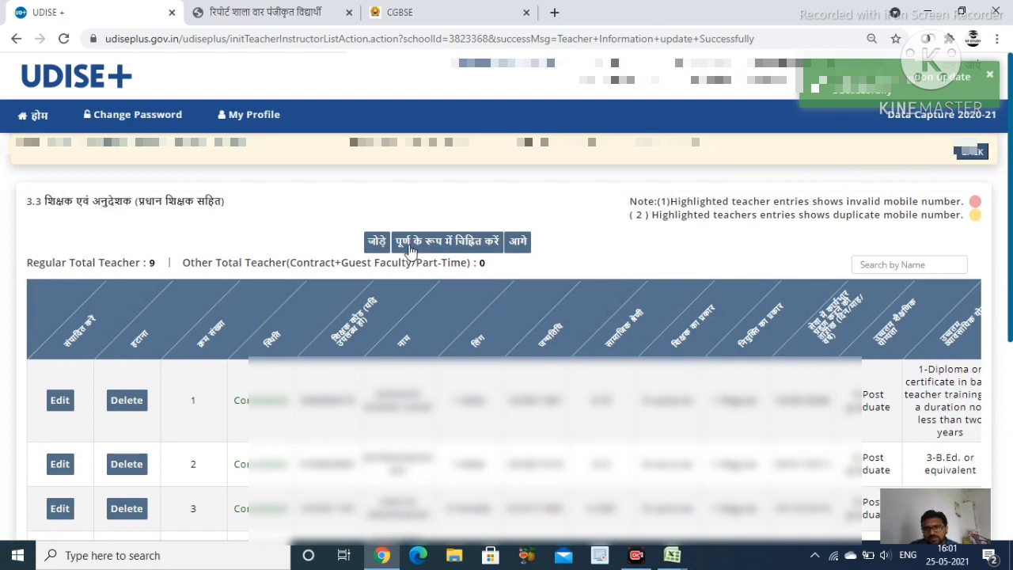
click(467, 244)
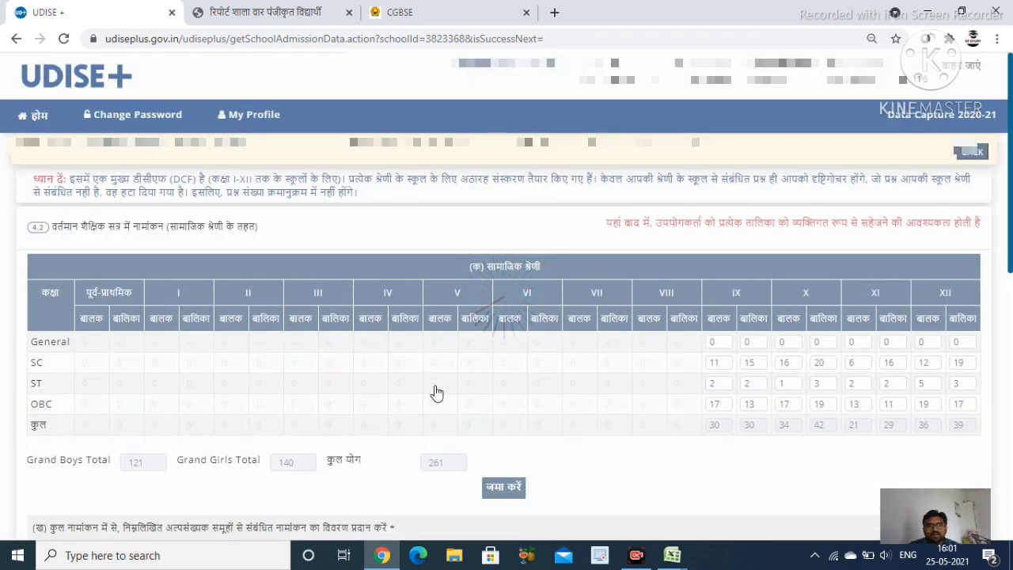
scroll(434, 385, down, 1)
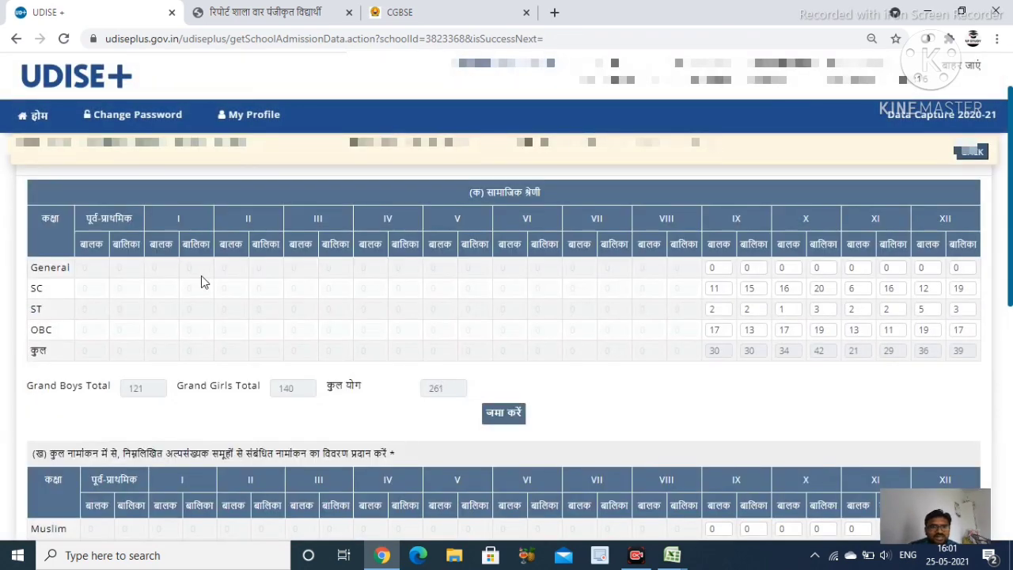
scroll(337, 281, up, 1)
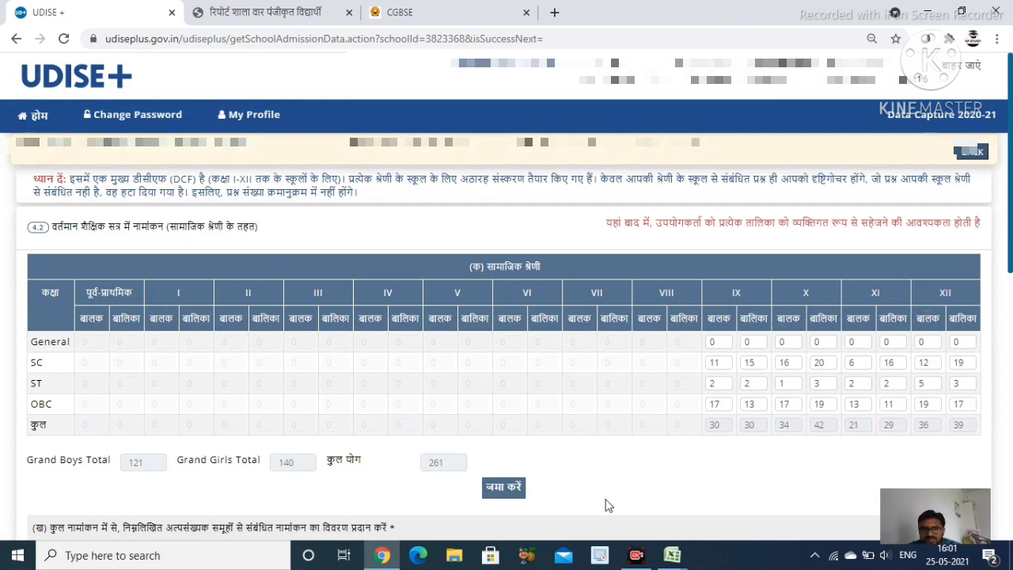
mouse_move(669, 558)
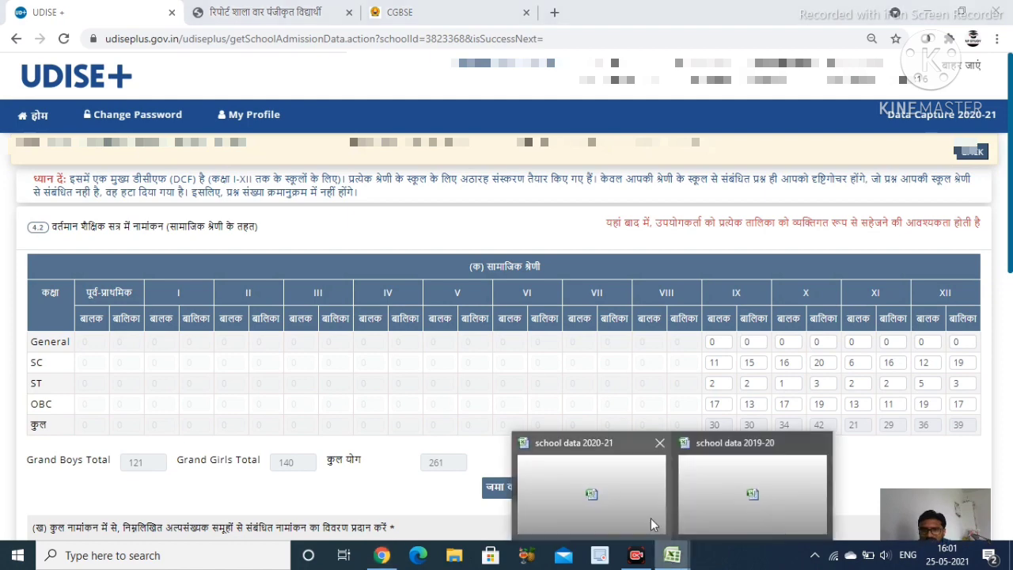
Switch to the 'school data 2019-20' workbook and check the class labels नवमी through बारहवीं
click(615, 507)
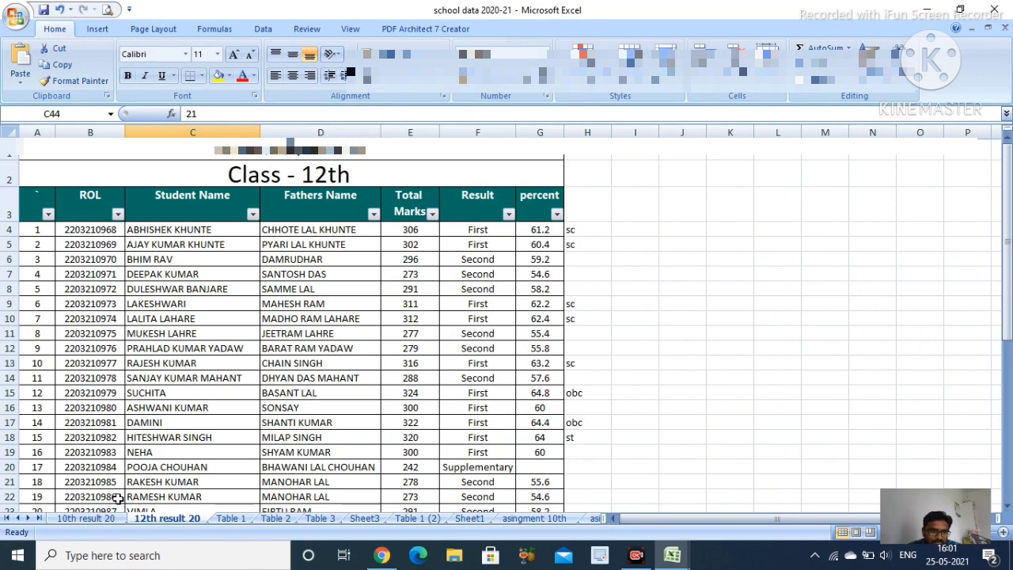
click(728, 486)
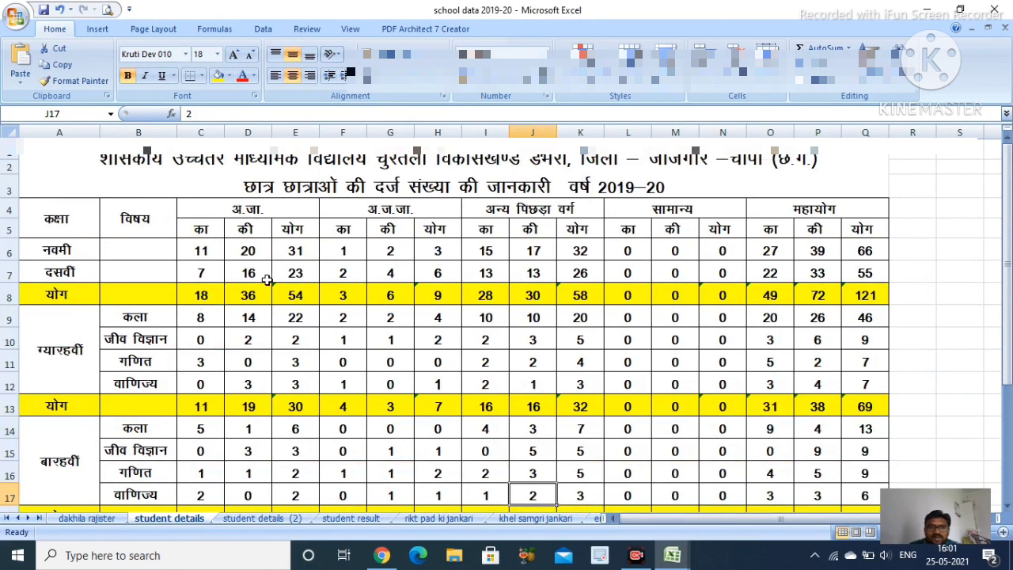
scroll(269, 284, down, 1)
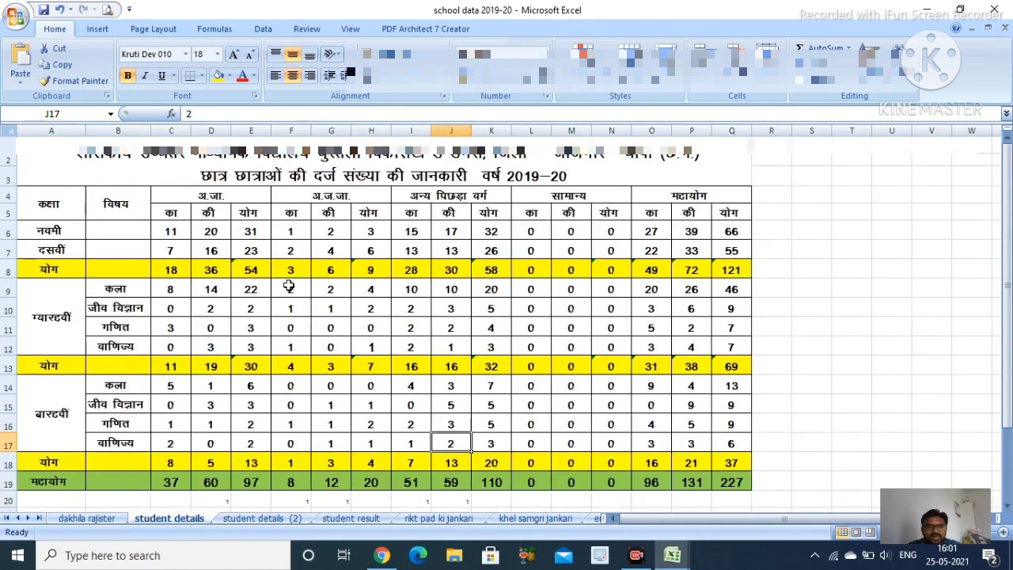
click(63, 236)
click(63, 251)
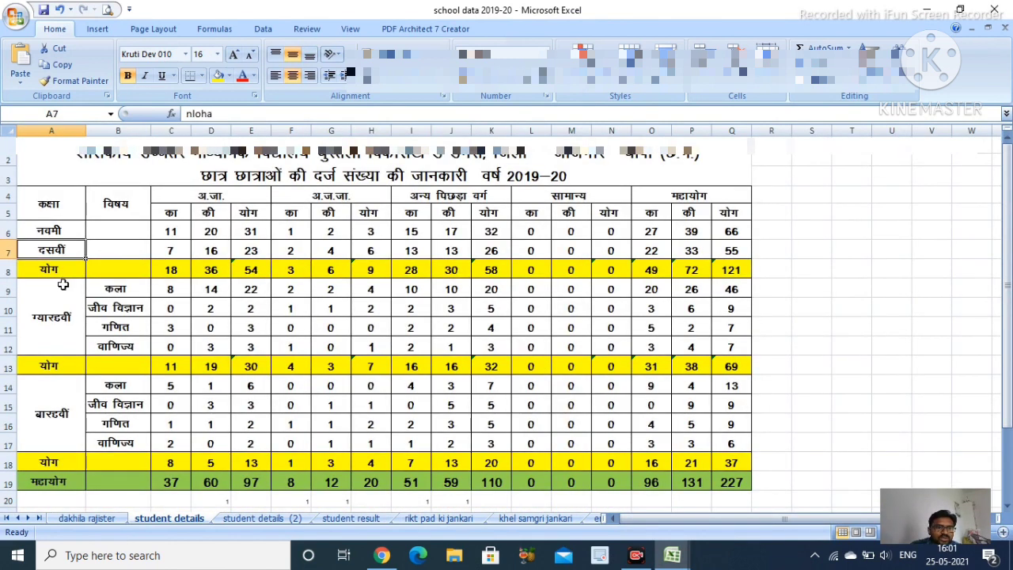
click(57, 329)
click(58, 398)
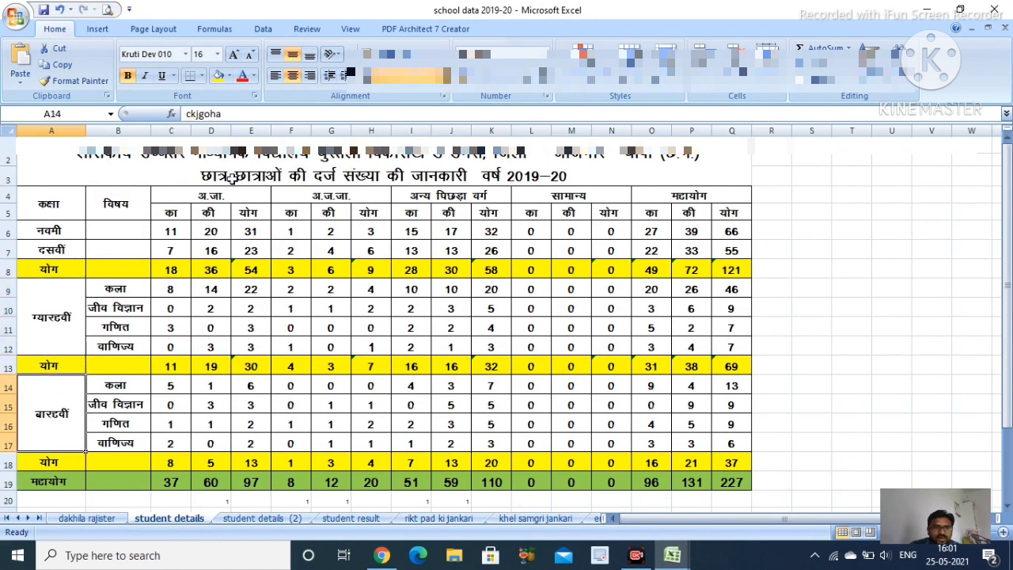
Check the category headings अ.जा., अ.ज.जा., अन्य पिछड़ा वर्ग, सामान्य and महायोग
click(207, 195)
click(335, 199)
click(465, 193)
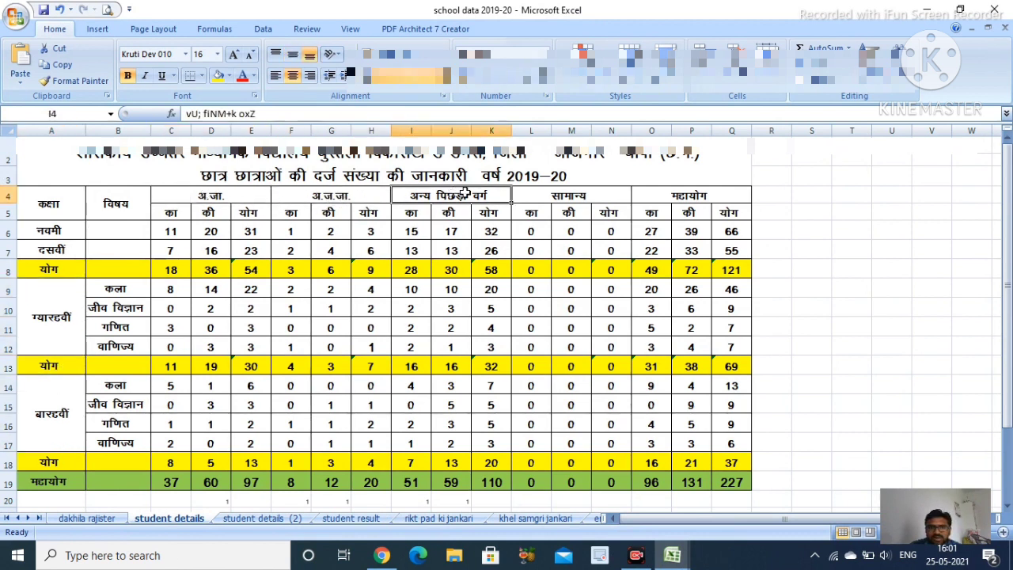
click(573, 202)
click(709, 200)
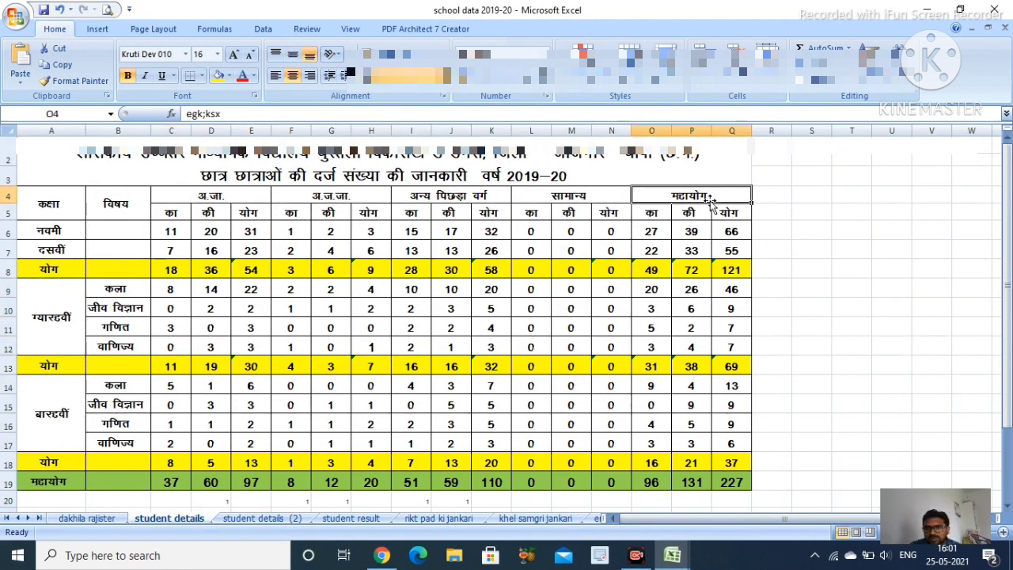
Inspect the grand totals (overall 227) and the SUM formulas behind class 10 and class 11 cells
click(664, 231)
click(689, 234)
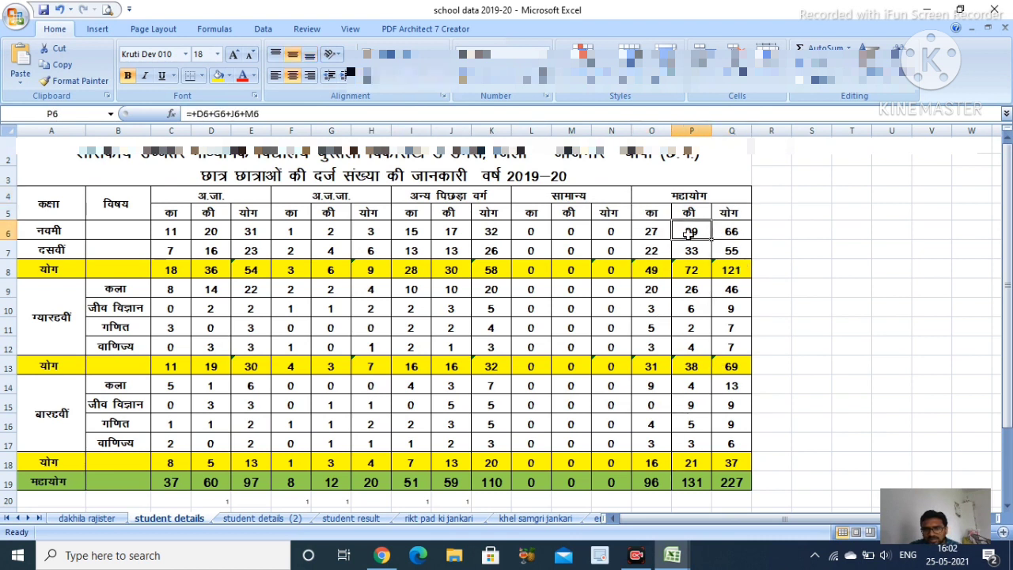
scroll(729, 449, down, 2)
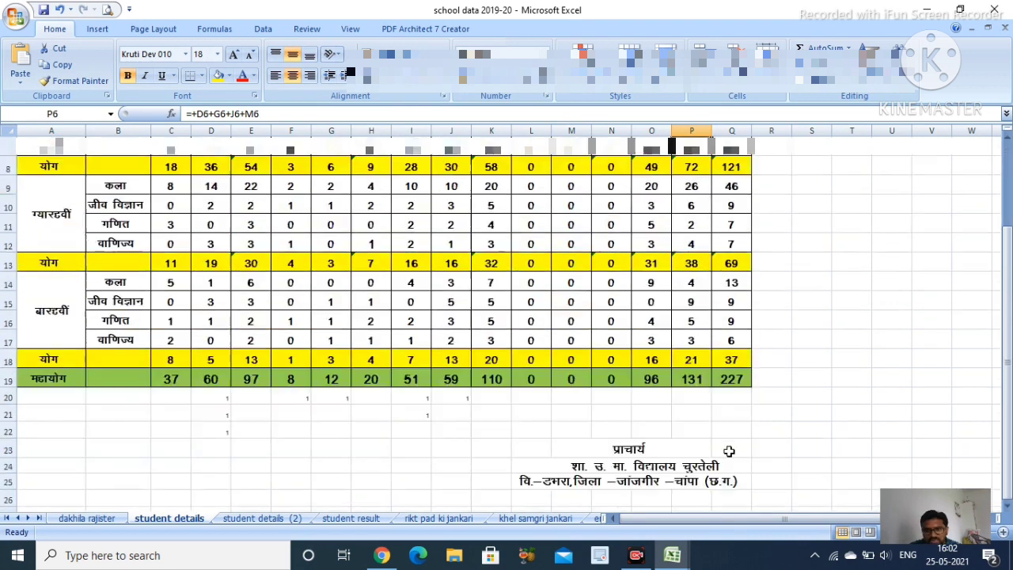
click(726, 377)
click(110, 360)
scroll(558, 372, up, 1)
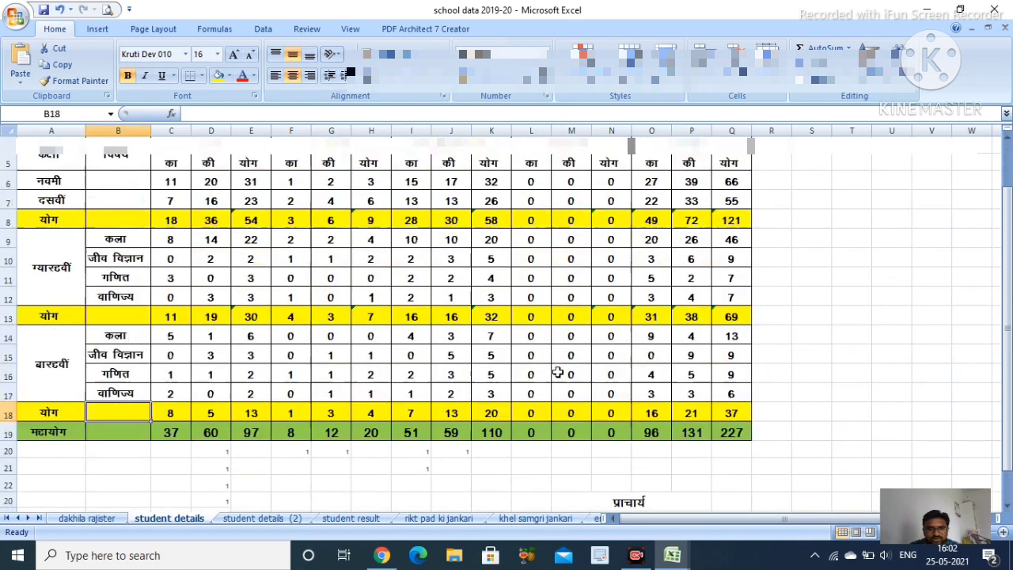
scroll(558, 372, up, 1)
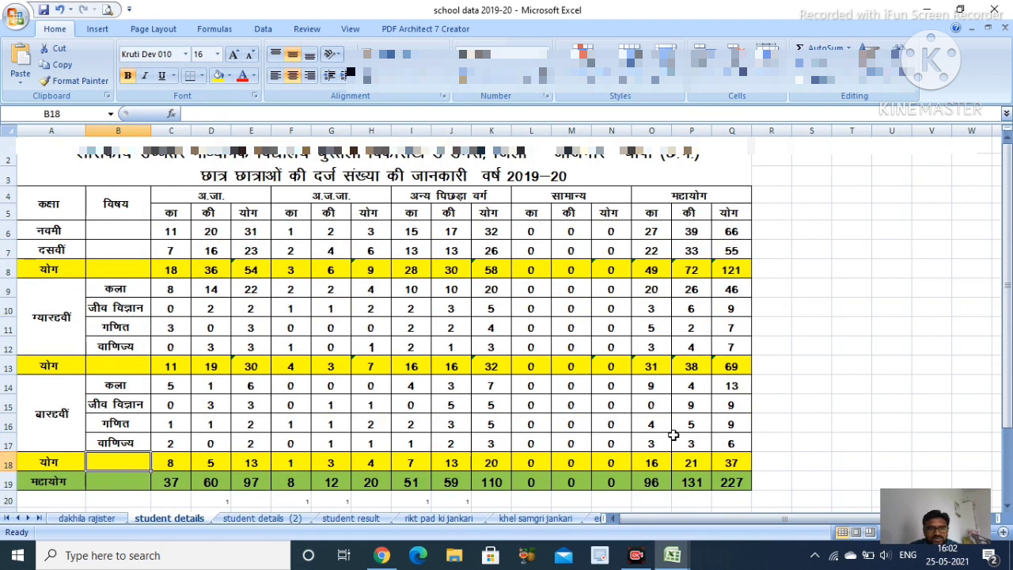
click(255, 249)
click(204, 356)
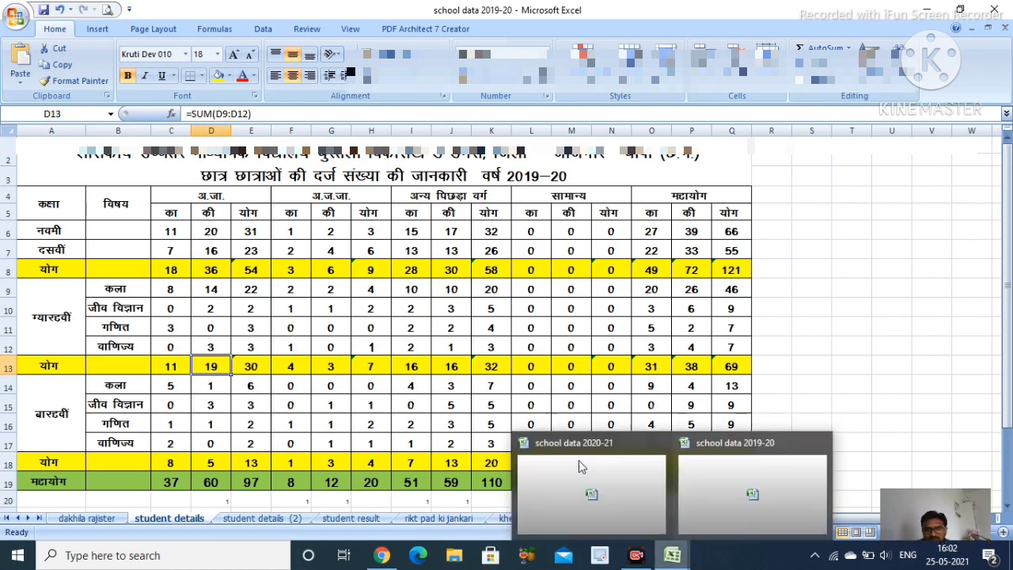
click(336, 307)
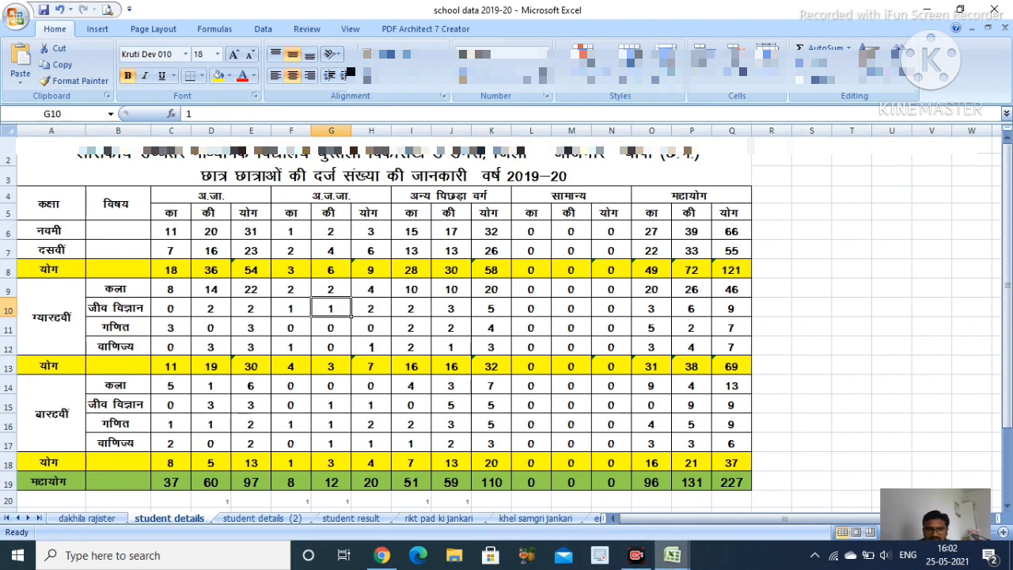
click(382, 554)
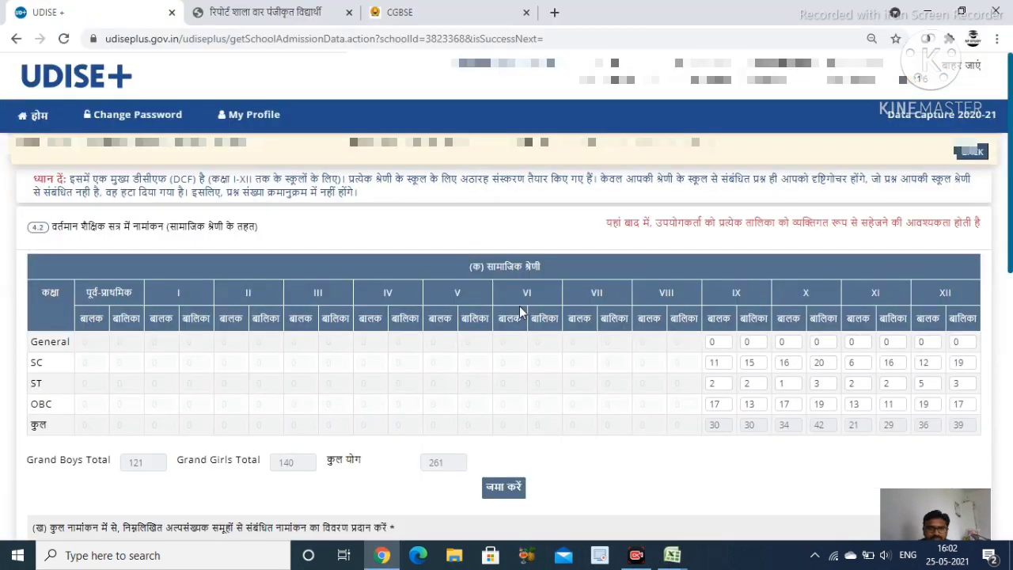
scroll(720, 329, down, 2)
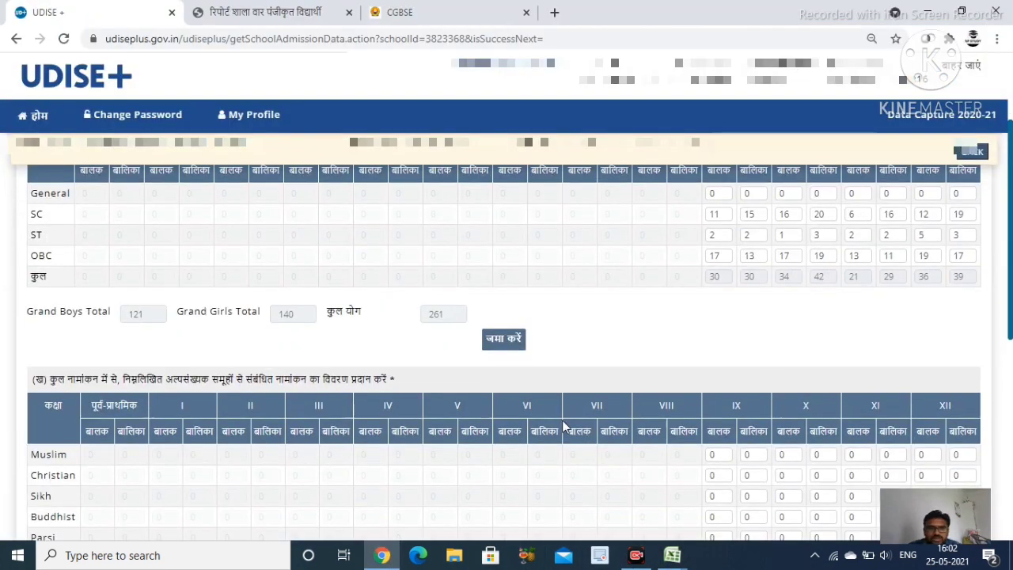
scroll(167, 391, down, 1)
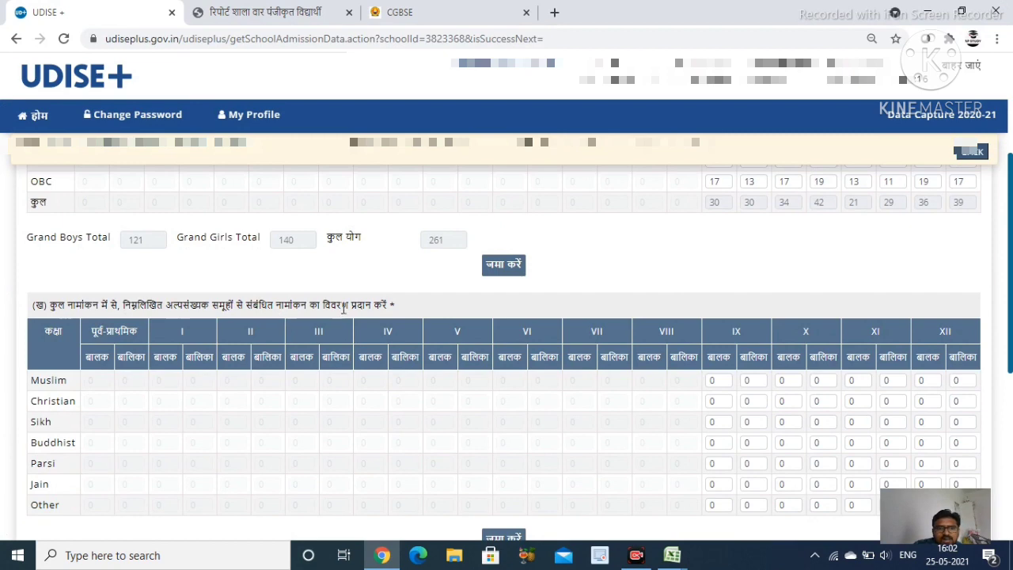
scroll(585, 380, down, 2)
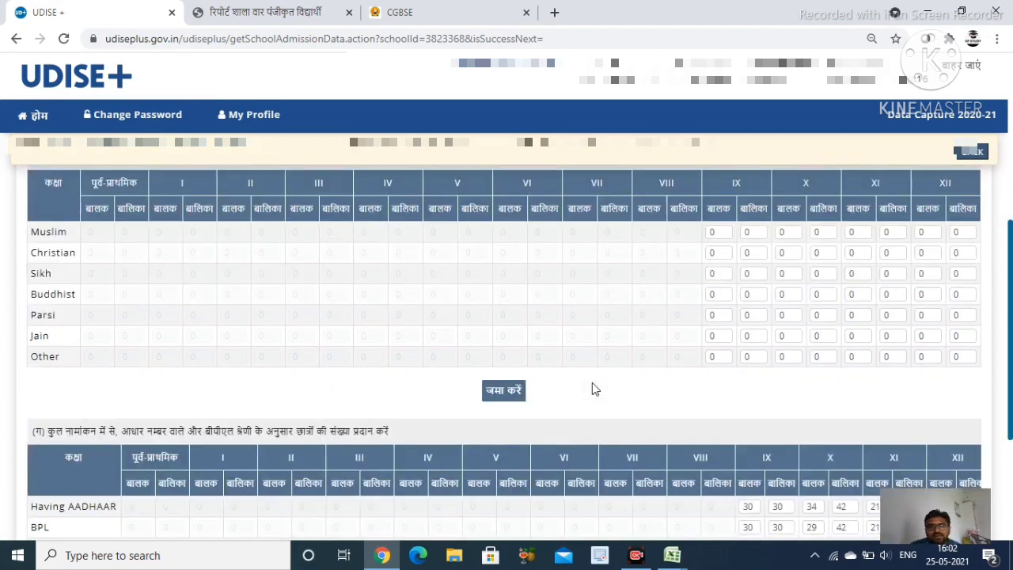
scroll(592, 384, up, 1)
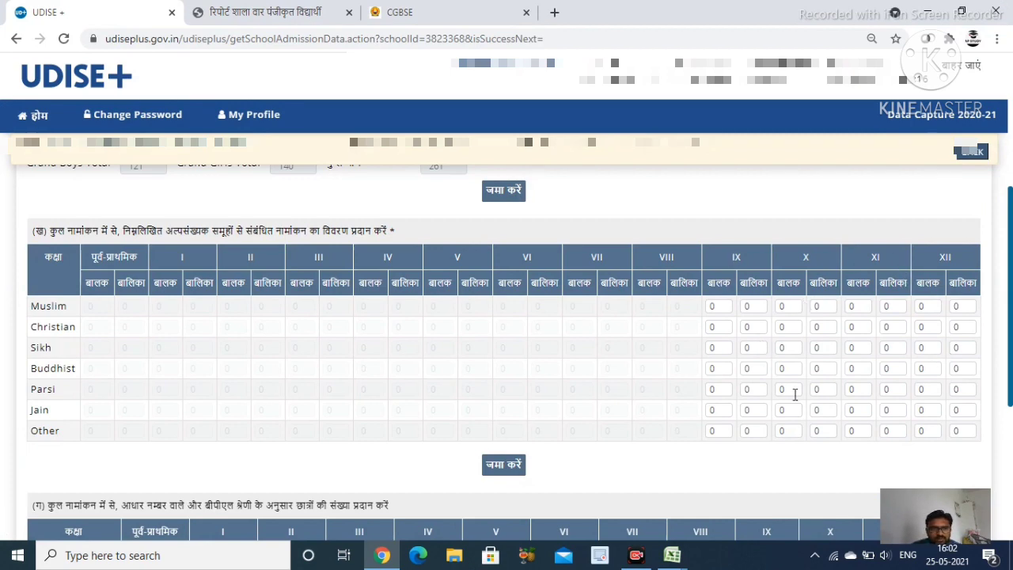
scroll(788, 403, down, 2)
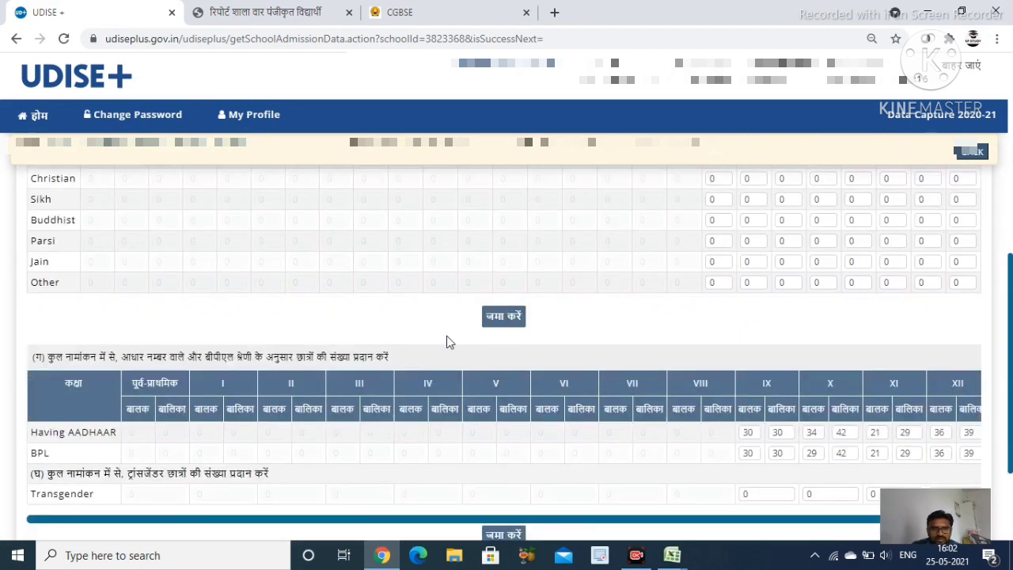
scroll(72, 333, up, 2)
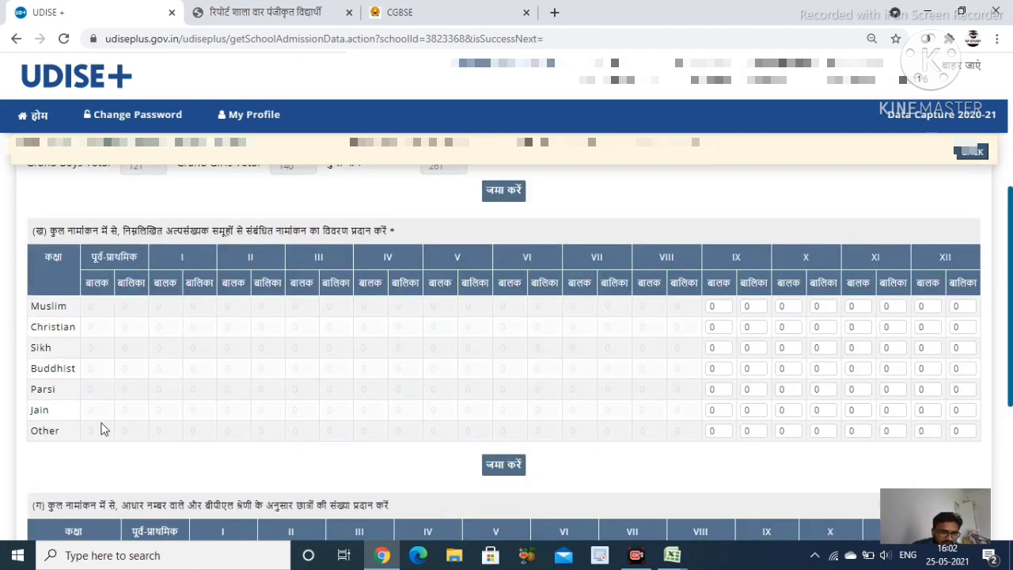
scroll(552, 499, down, 4)
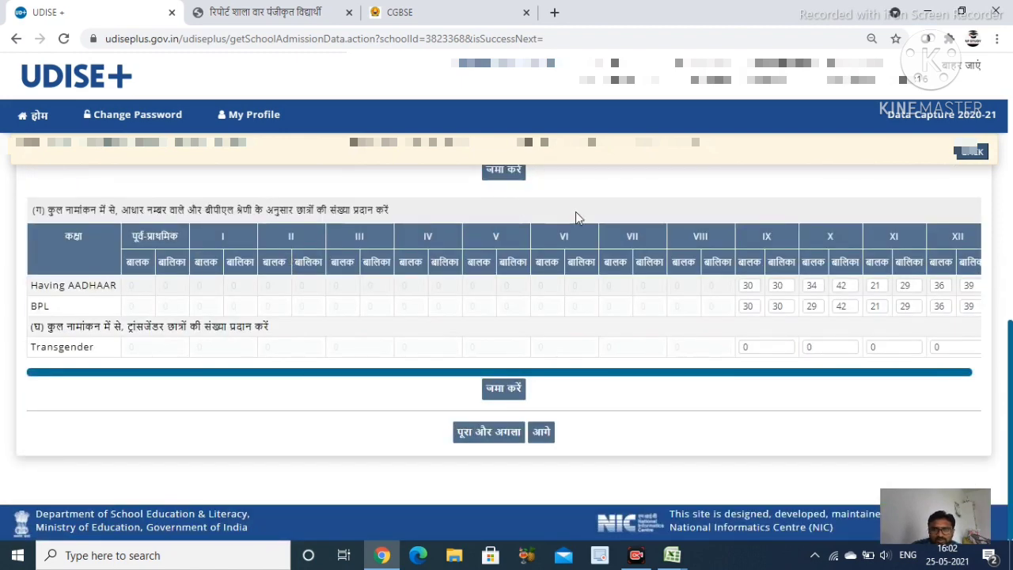
scroll(522, 249, up, 1)
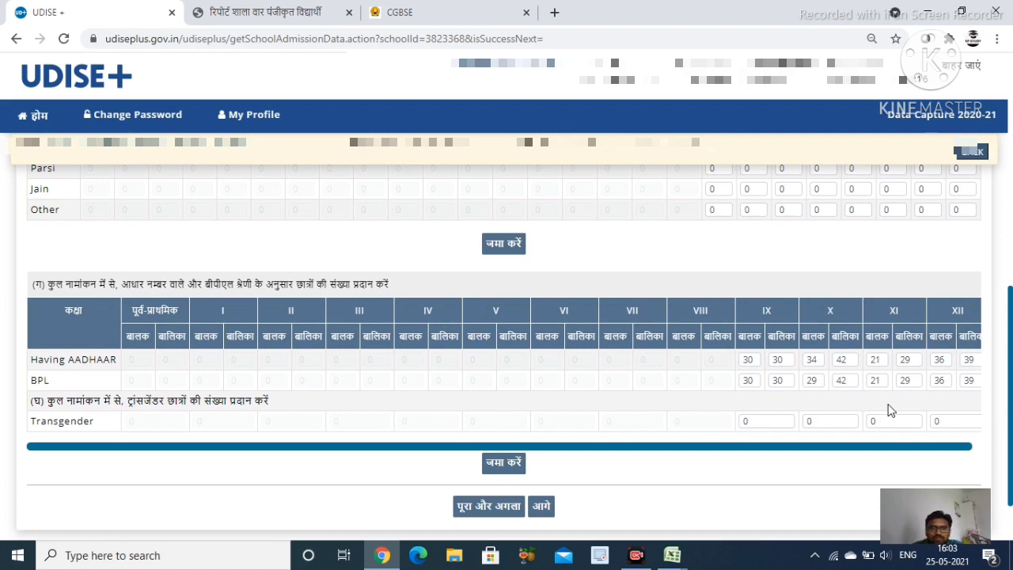
scroll(887, 404, down, 2)
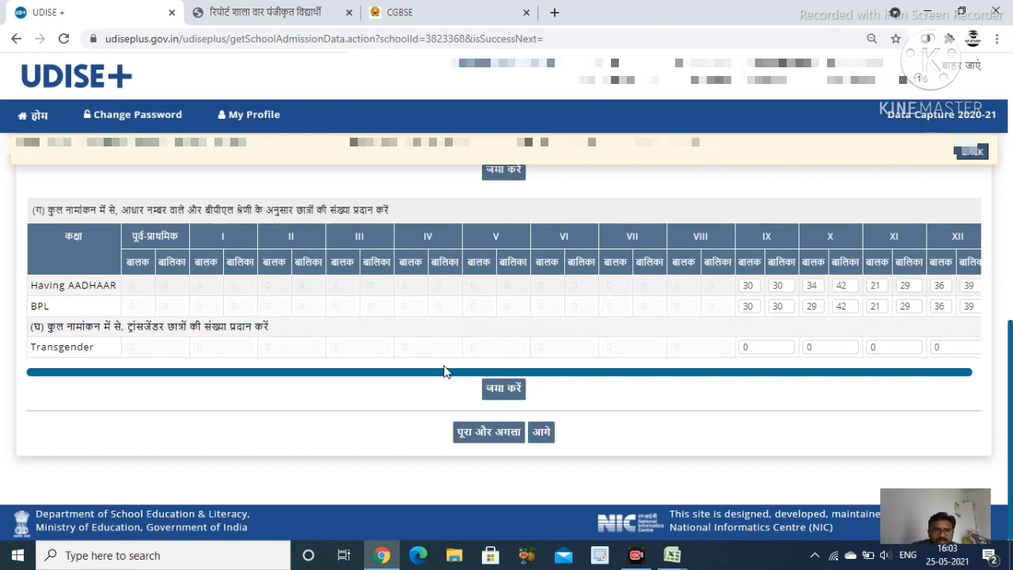
Save the social-category enrolment form and accept its total of 261 to reach form 4.3
click(503, 433)
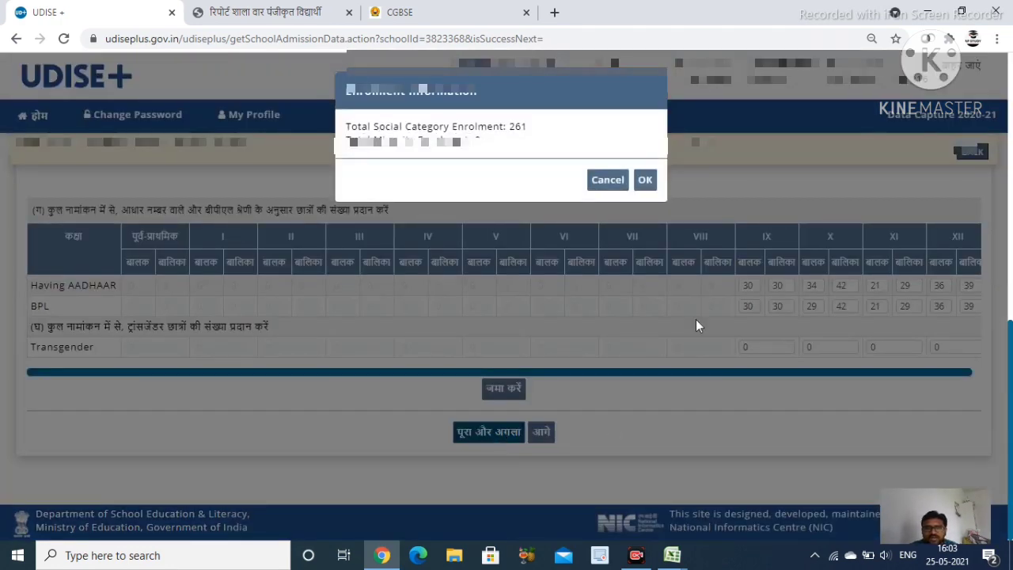
click(646, 181)
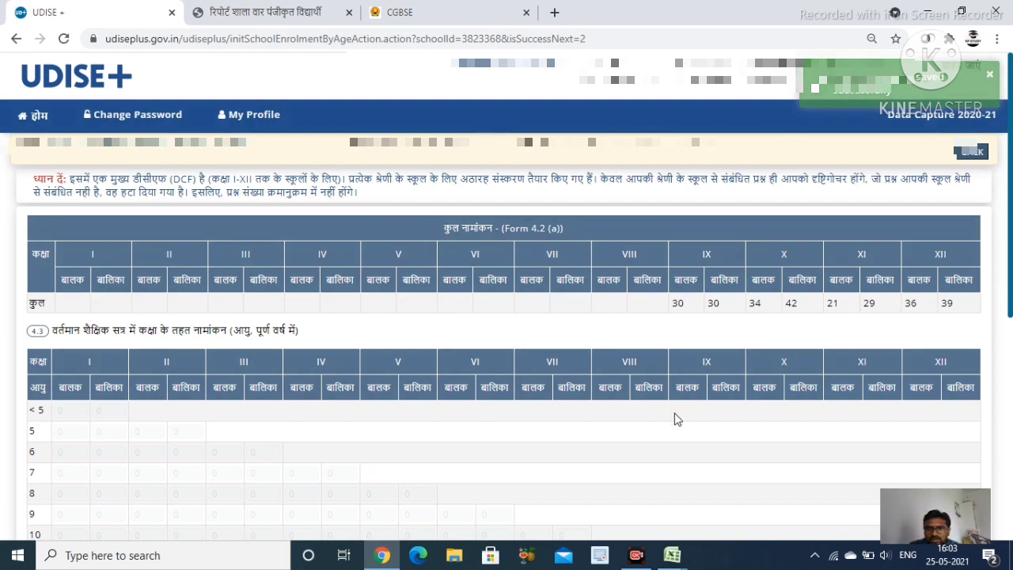
scroll(549, 433, down, 2)
scroll(826, 259, up, 2)
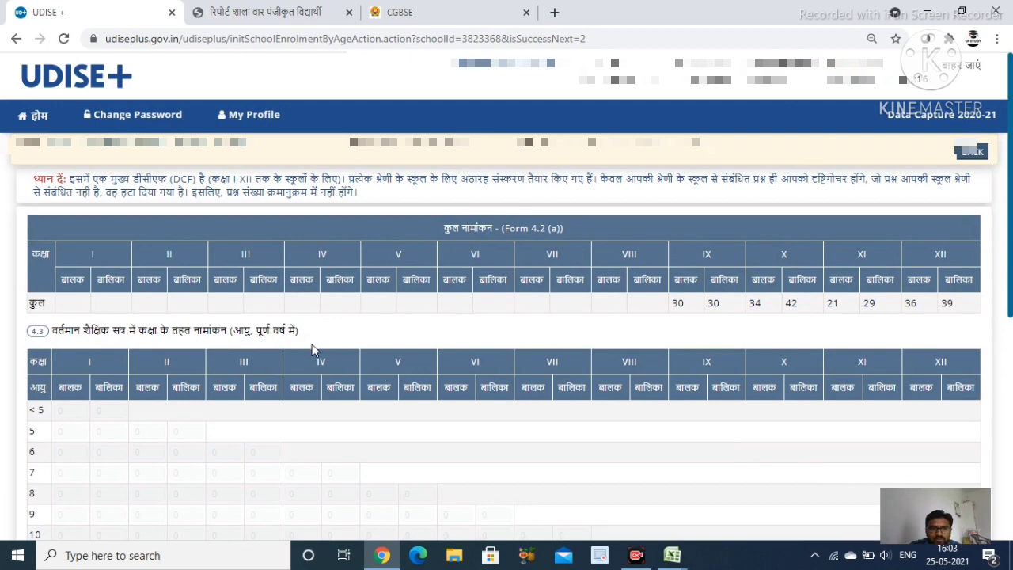
scroll(414, 369, down, 3)
scroll(462, 384, up, 3)
scroll(472, 307, down, 5)
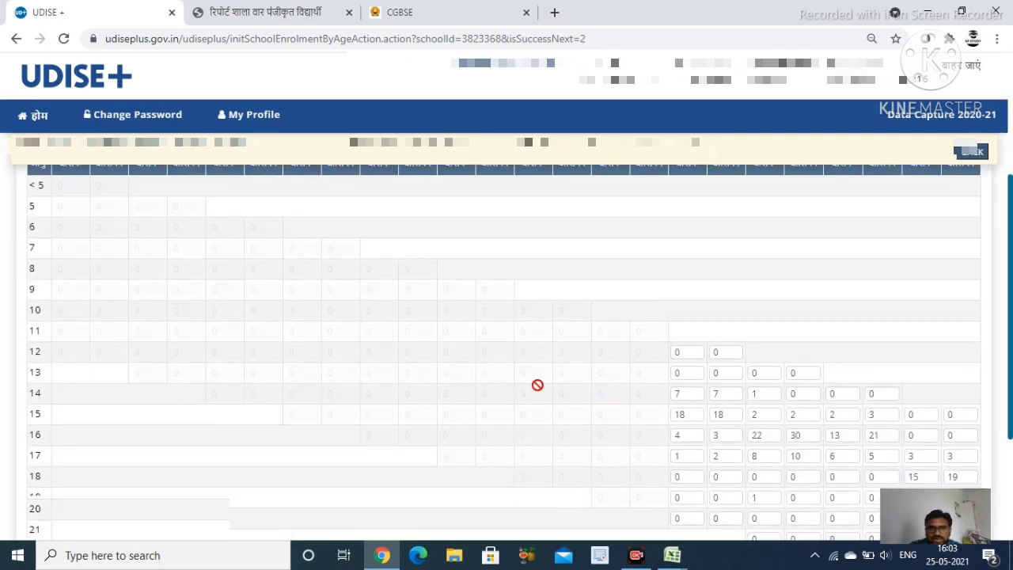
scroll(711, 409, up, 2)
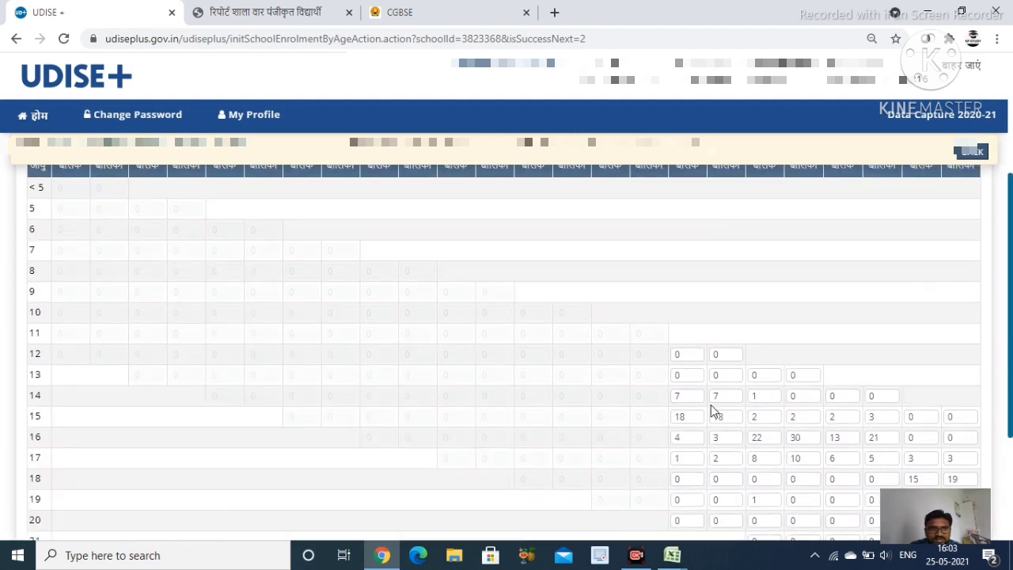
scroll(67, 221, up, 1)
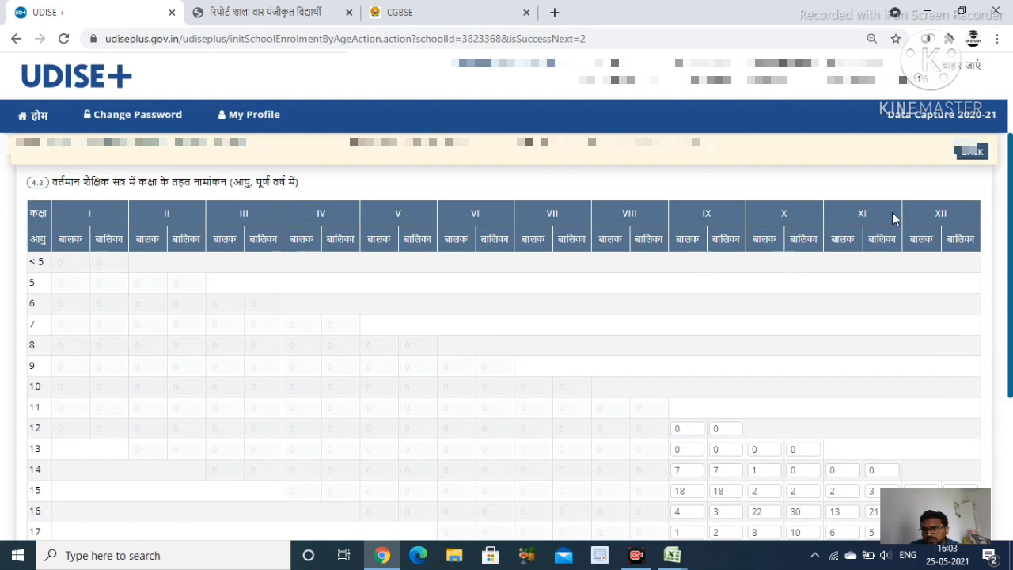
scroll(23, 405, down, 1)
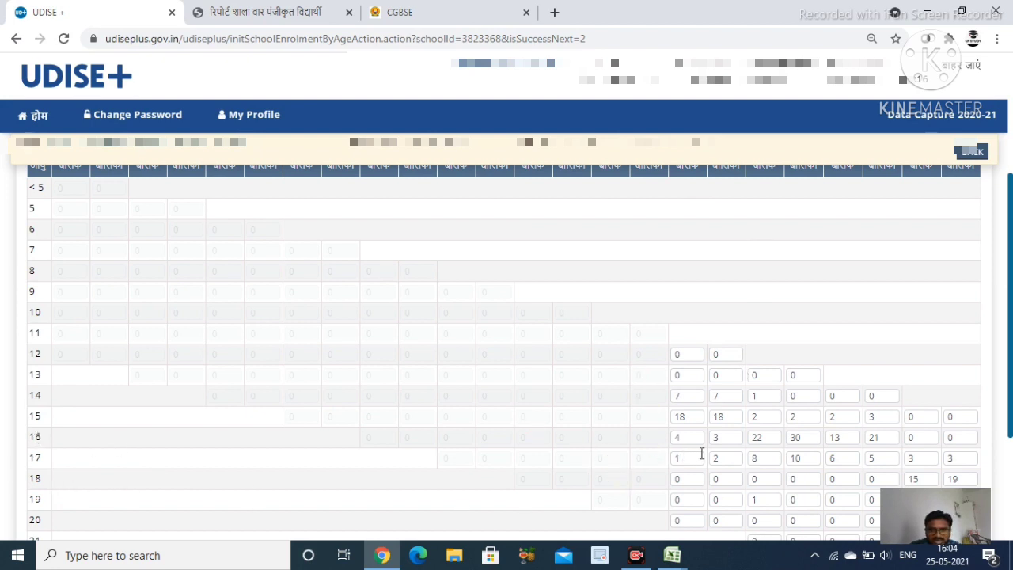
scroll(85, 491, down, 2)
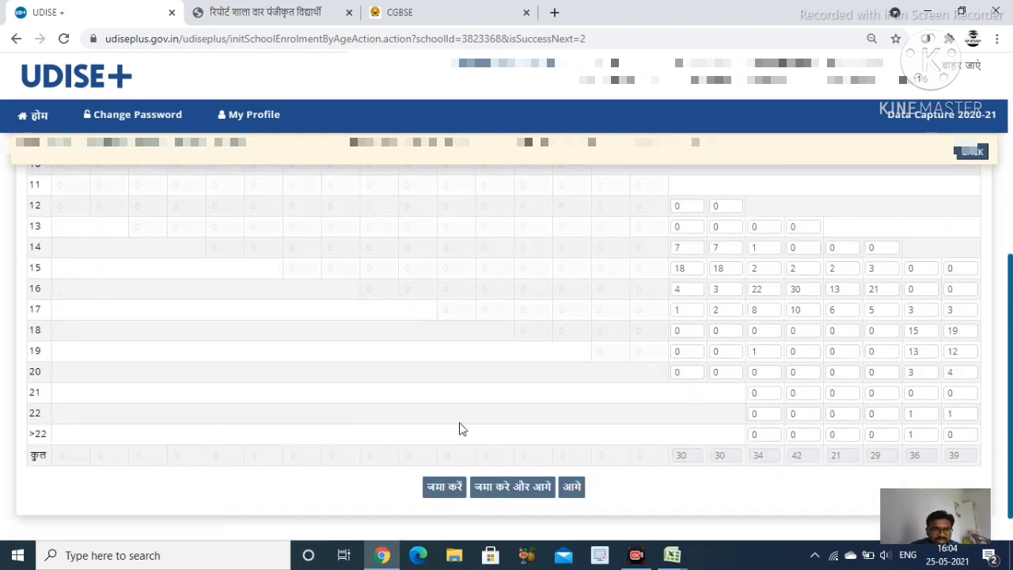
scroll(978, 346, up, 1)
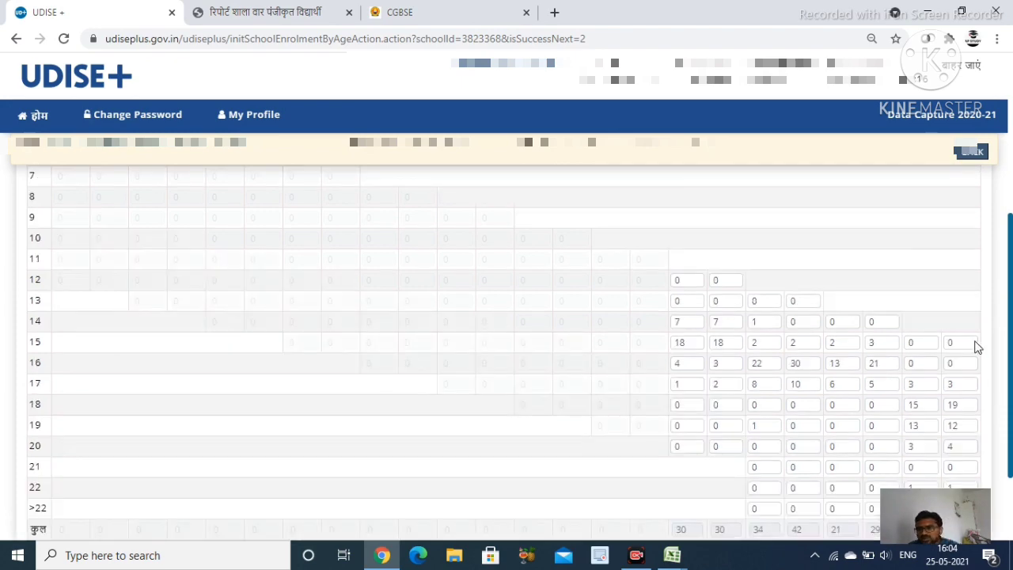
scroll(978, 347, up, 3)
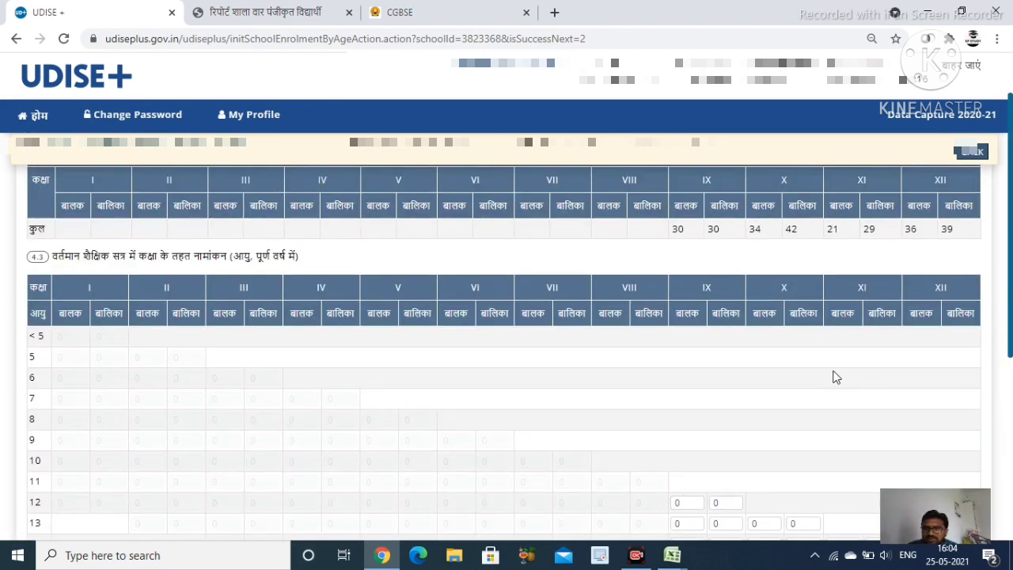
scroll(835, 377, down, 2)
mouse_move(672, 554)
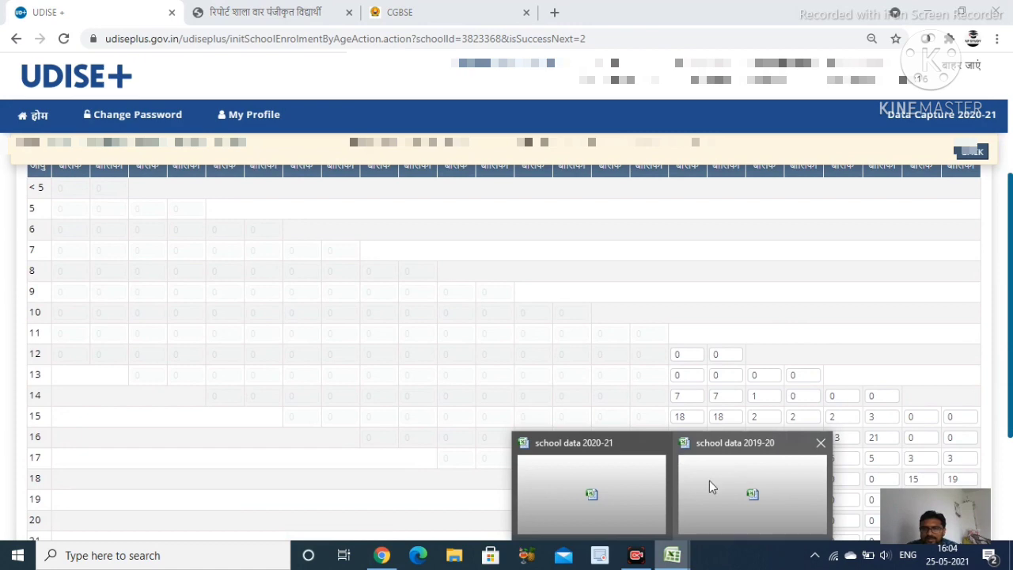
Open the Class 9th enrolment list sheet in the school data 2020-21 workbook
click(710, 482)
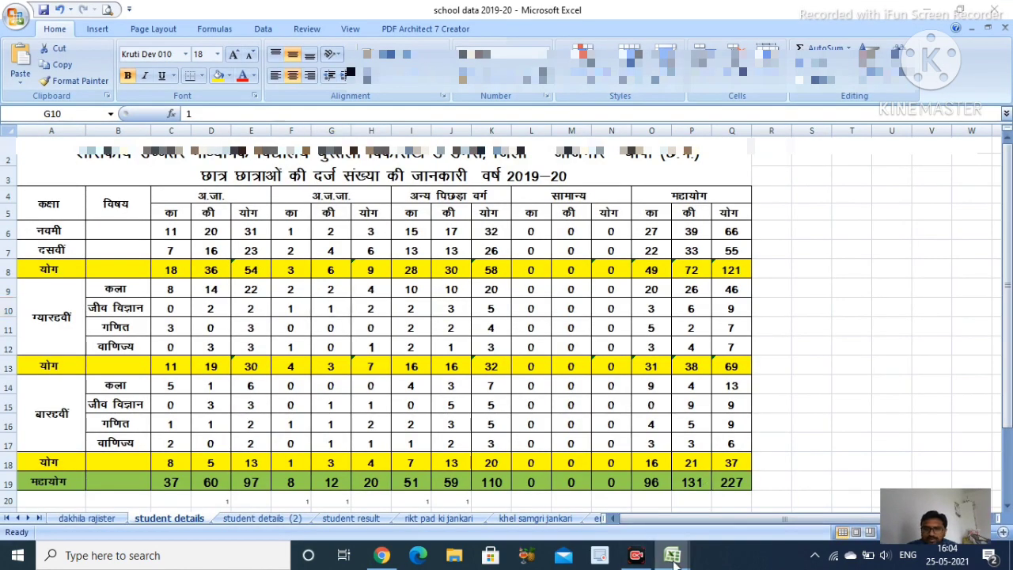
mouse_move(672, 558)
click(602, 487)
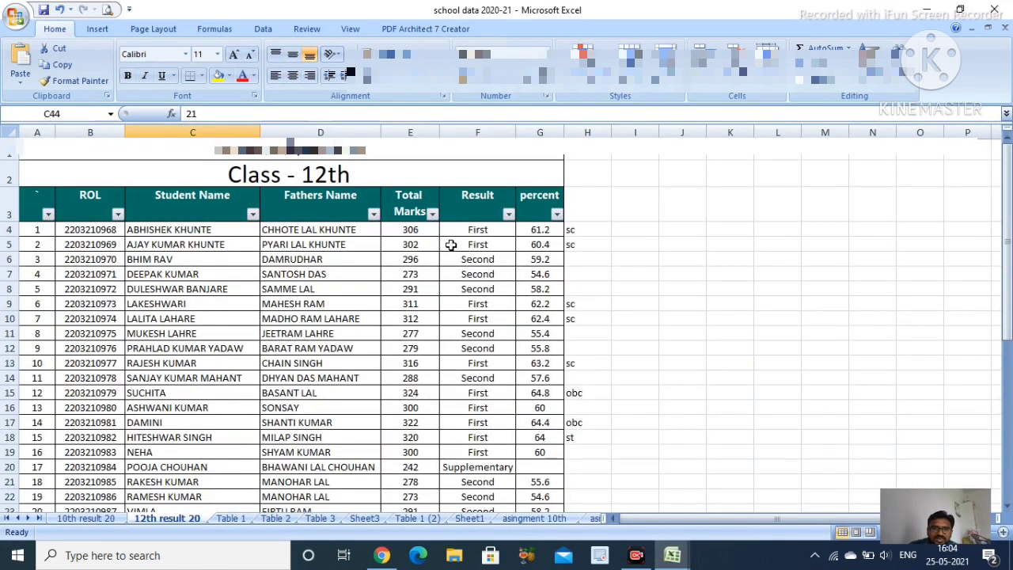
click(277, 519)
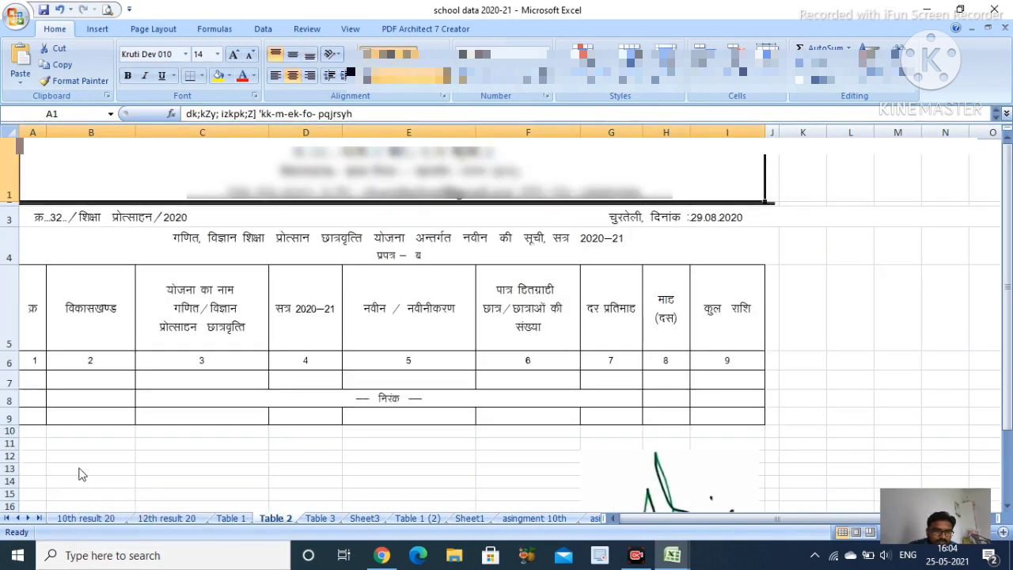
click(365, 519)
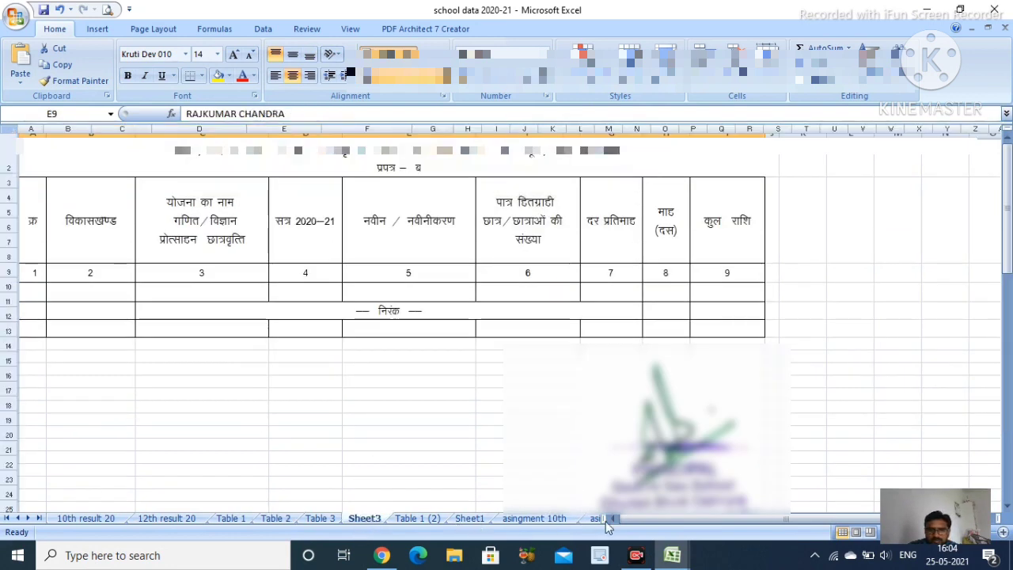
mouse_move(687, 563)
click(607, 494)
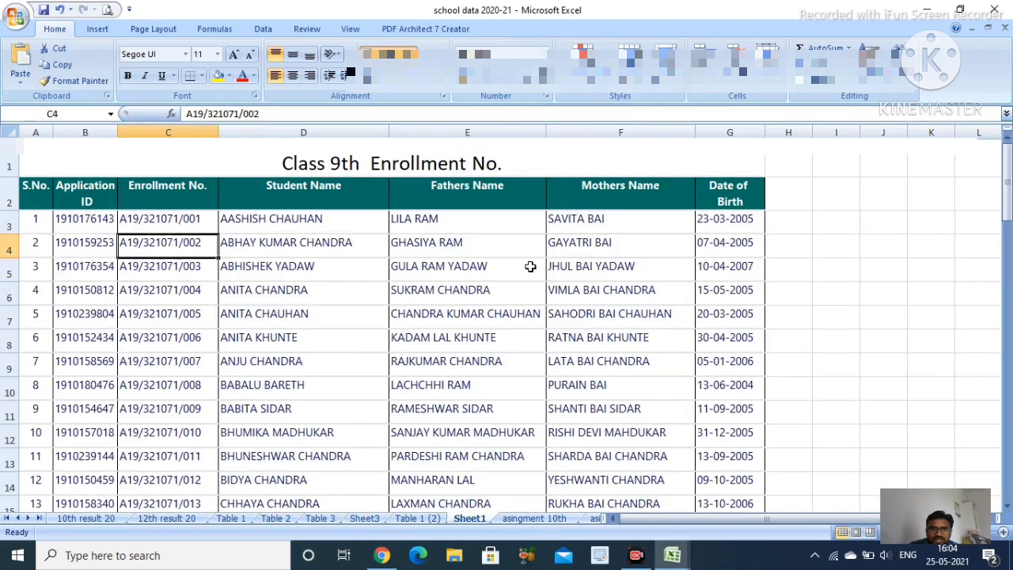
Check a student's date of birth in G4, then return to Chrome
click(726, 237)
scroll(716, 379, down, 1)
scroll(696, 402, down, 9)
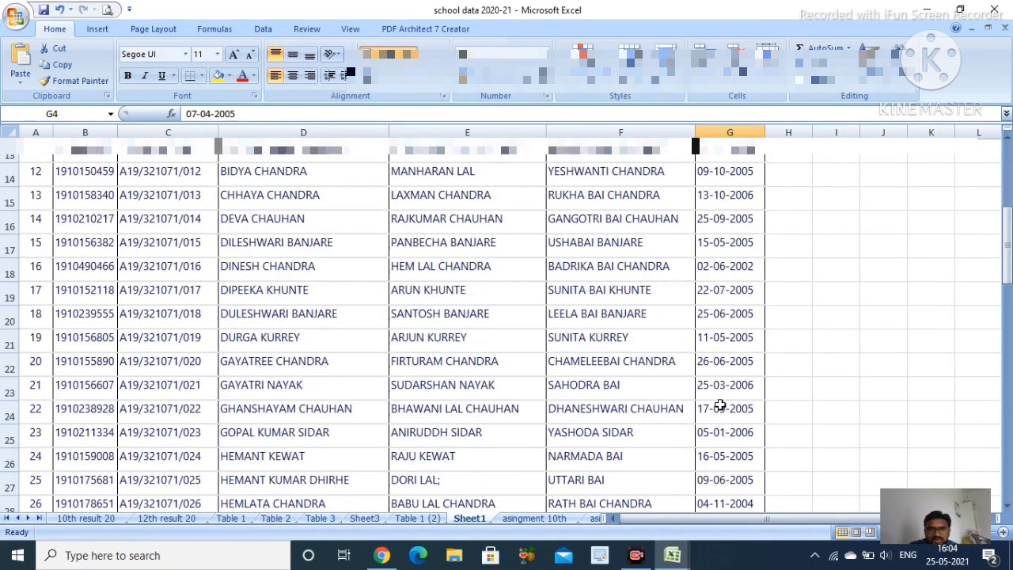
scroll(602, 411, up, 10)
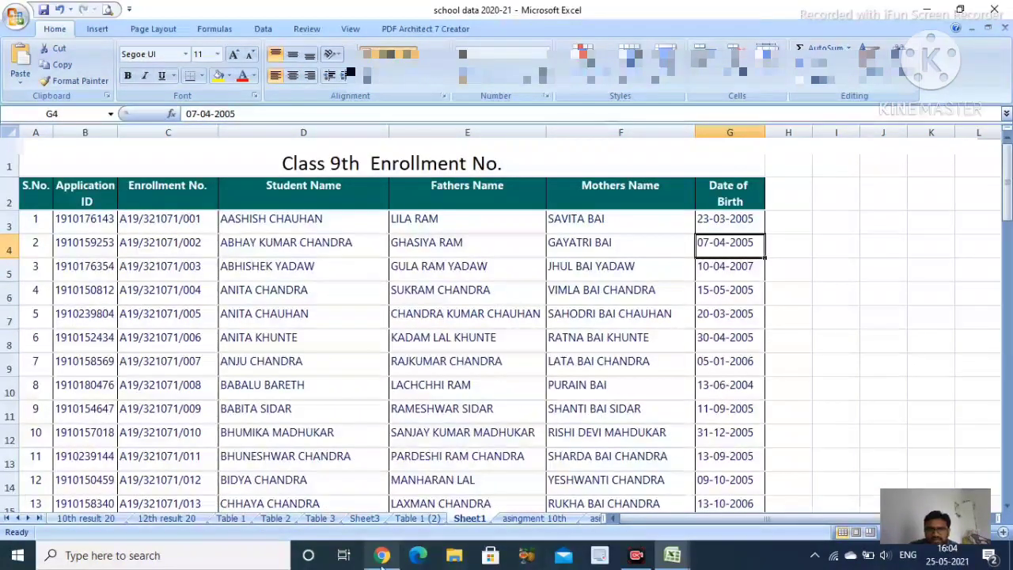
click(381, 555)
Return to the Vidia main portal and log in with captcha answer 16
click(402, 12)
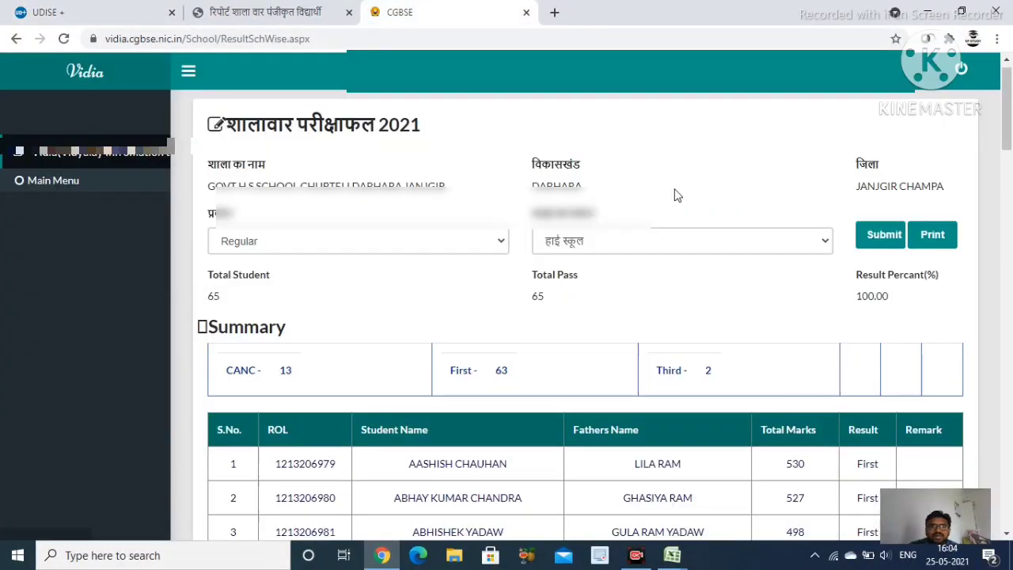
scroll(719, 283, down, 2)
scroll(467, 273, up, 2)
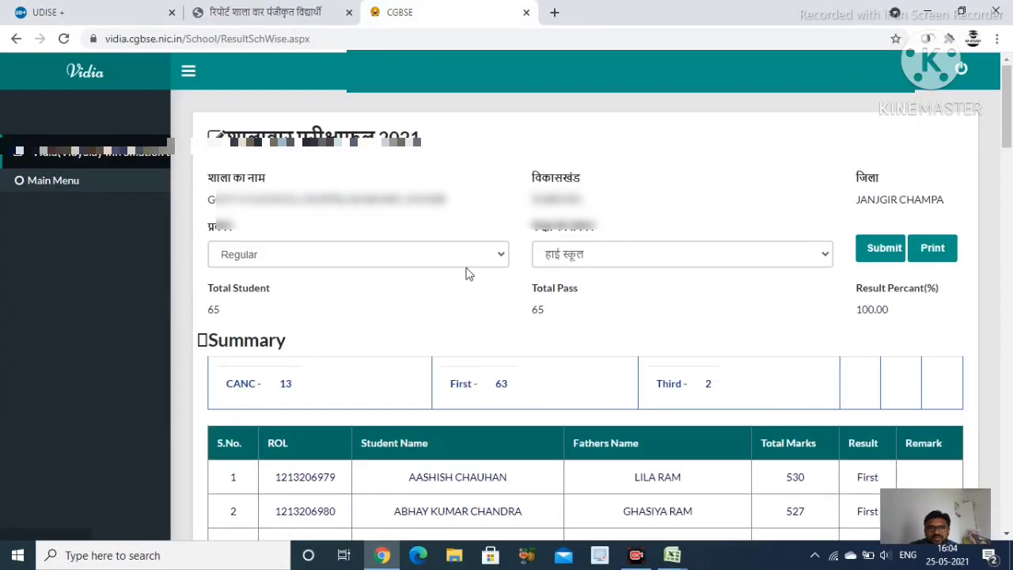
click(119, 156)
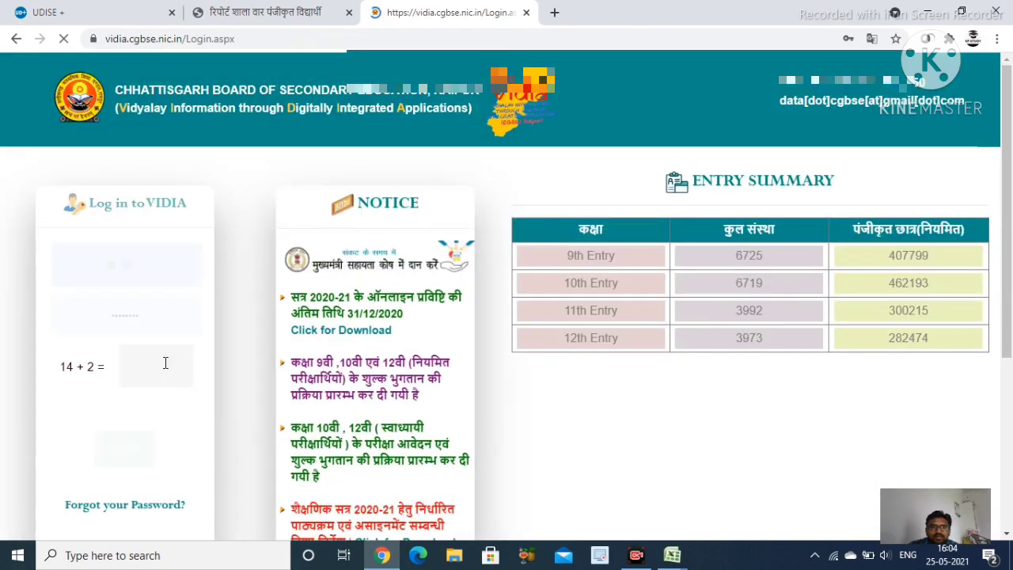
click(161, 360)
text(16)
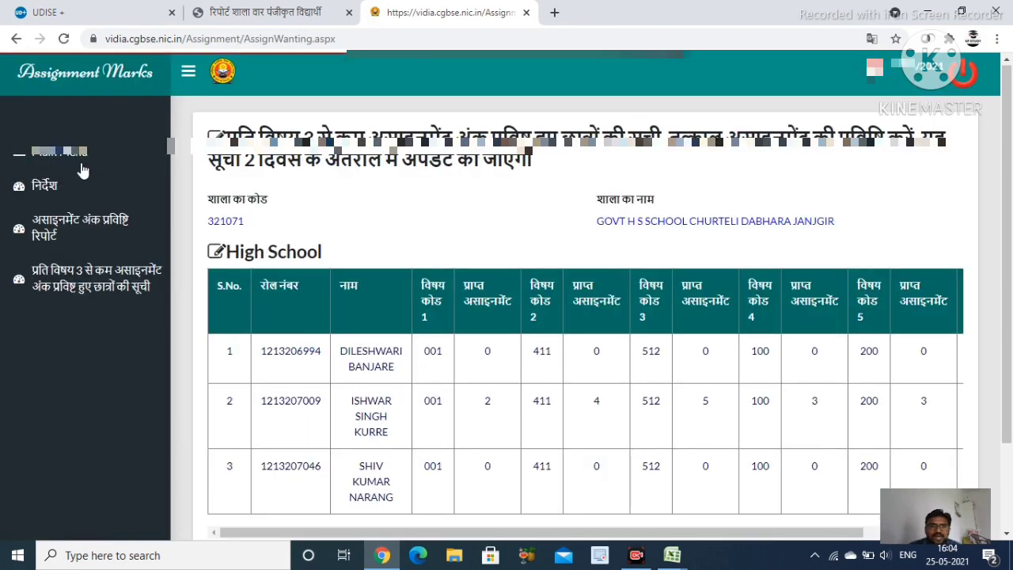
Open Student Registration for कक्षा 10 वी from the school's home page
click(85, 157)
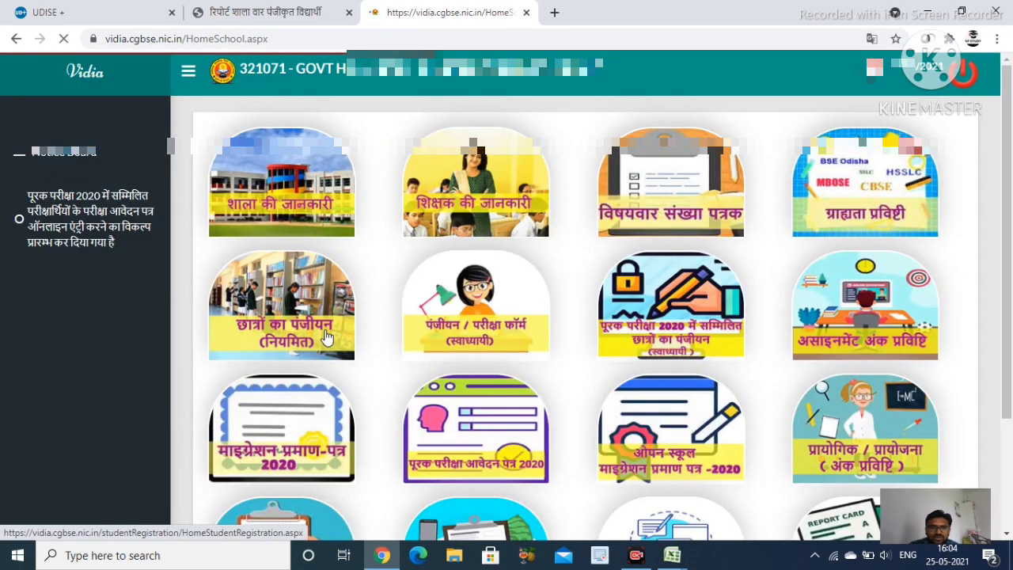
click(327, 339)
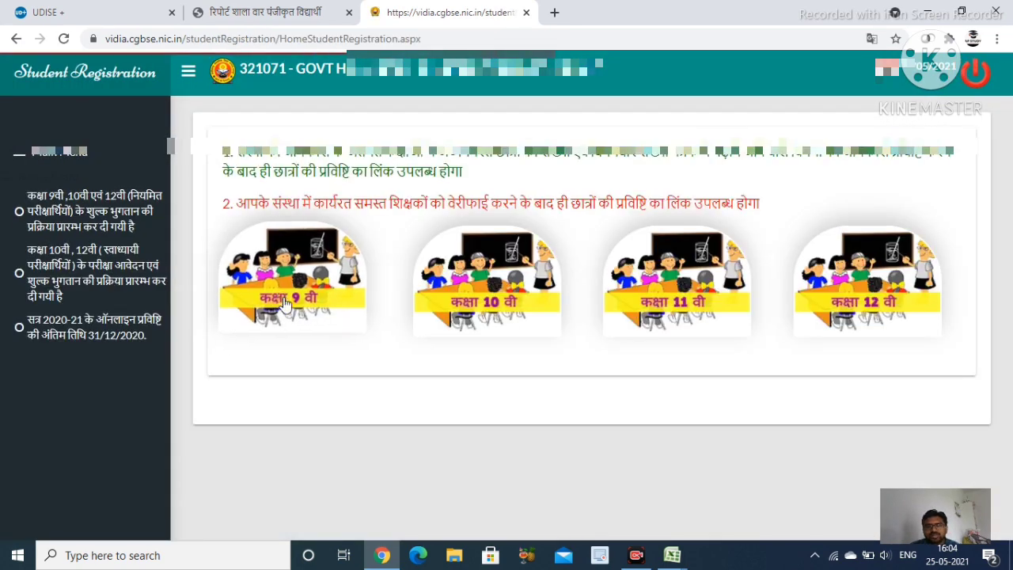
click(461, 315)
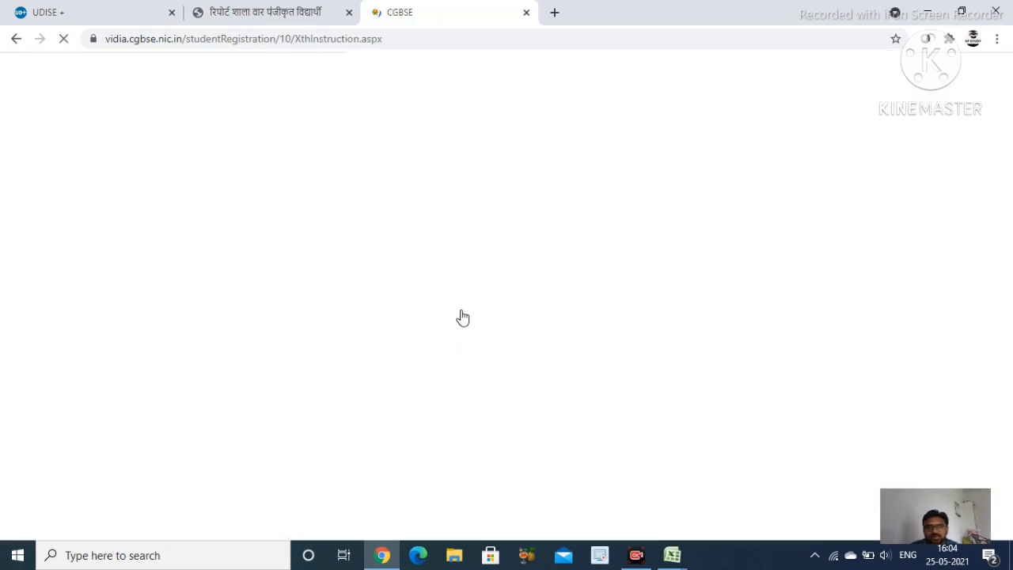
scroll(486, 312, down, 3)
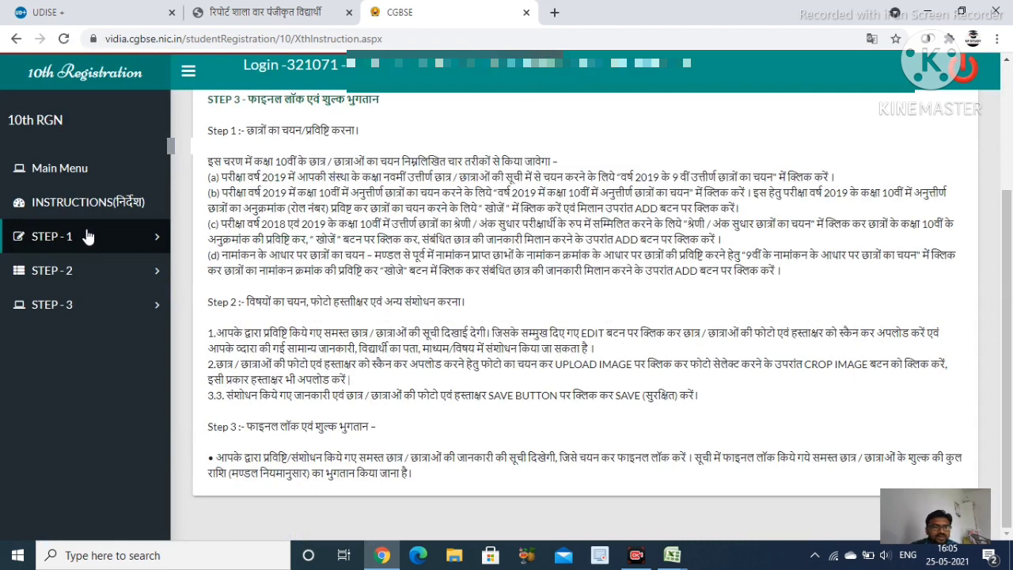
List the 65 class-9-passed students in the STEP-2 registration report
click(86, 274)
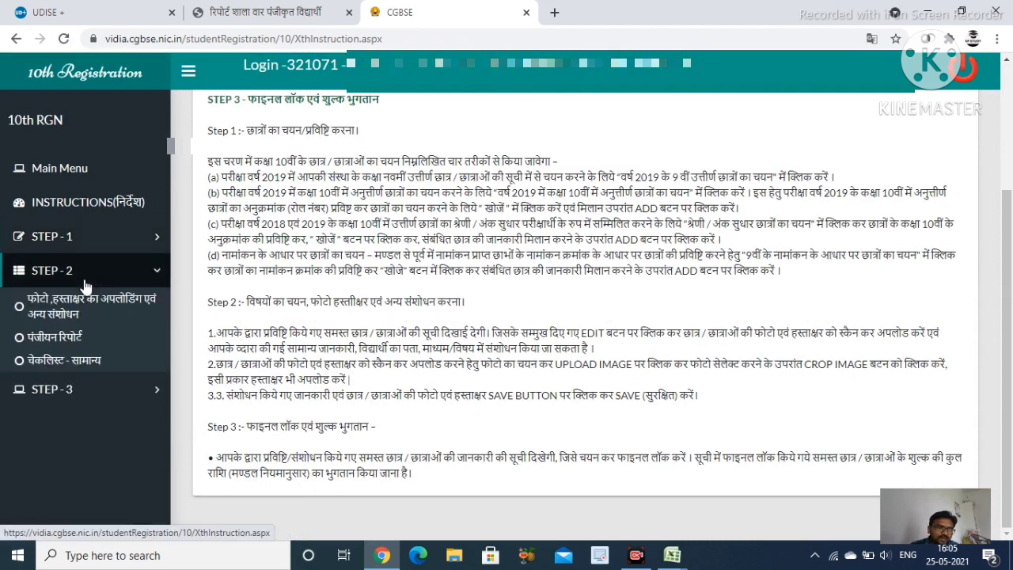
click(91, 340)
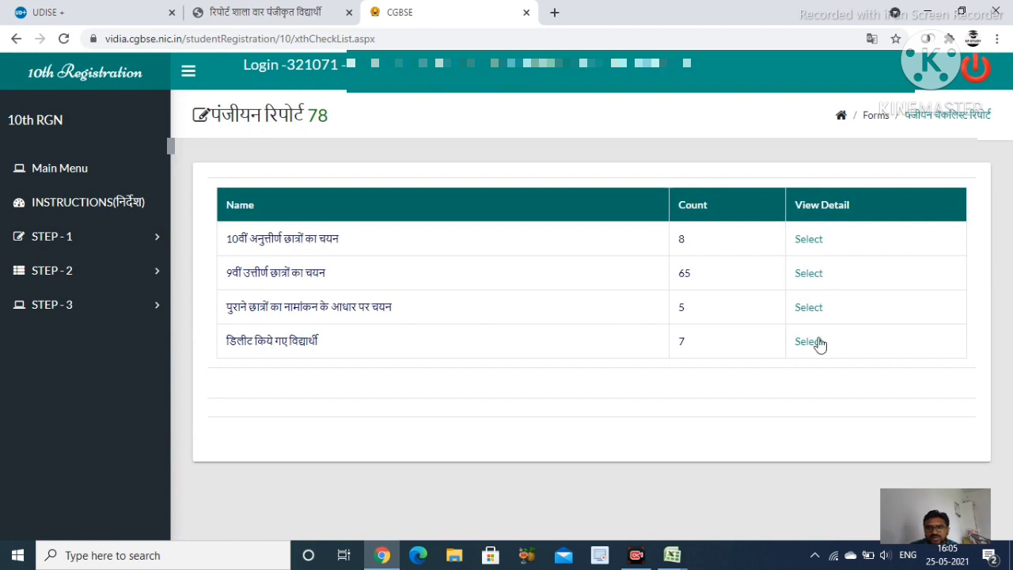
click(120, 311)
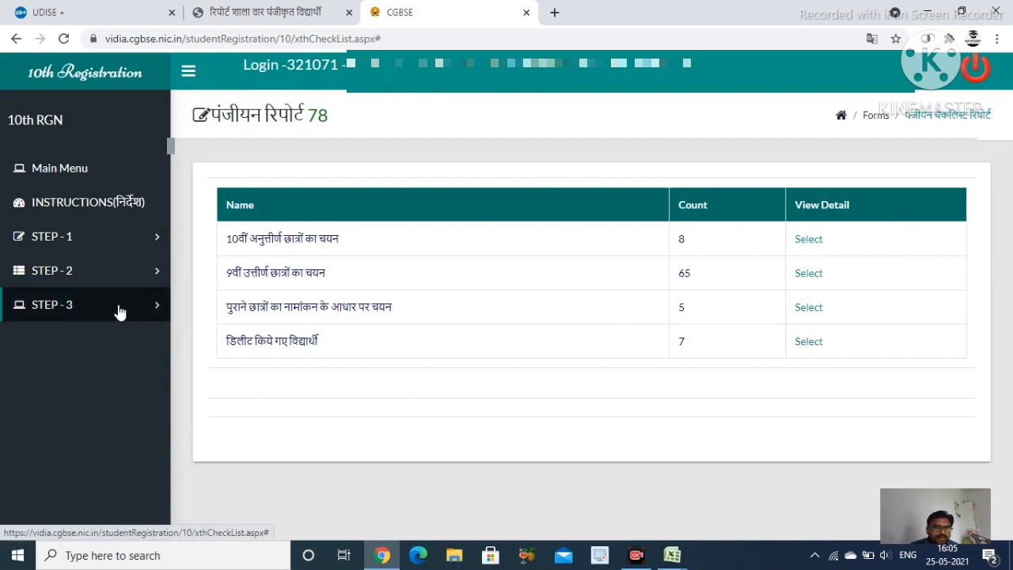
click(145, 273)
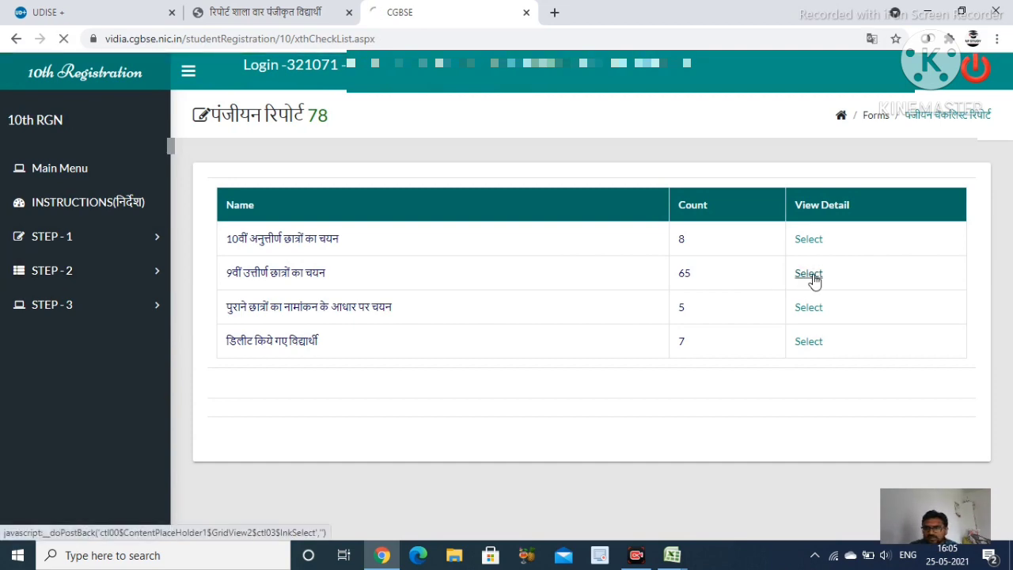
click(814, 281)
scroll(816, 362, down, 4)
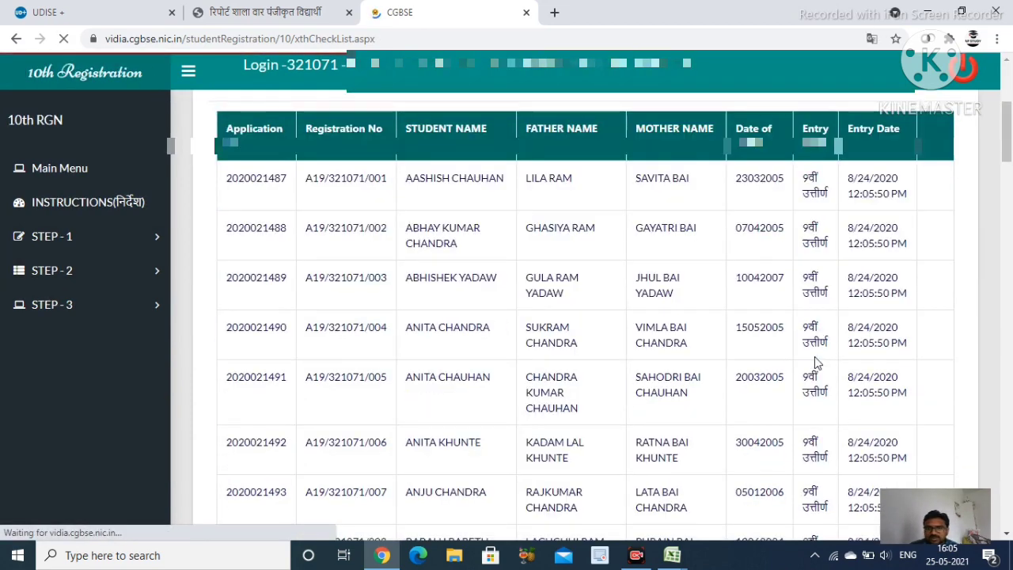
scroll(769, 237, down, 3)
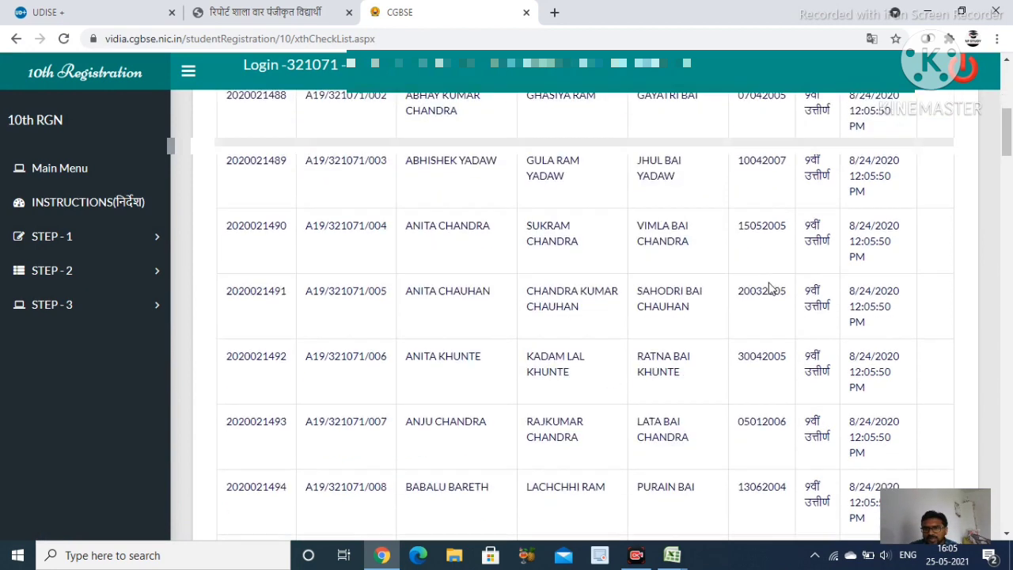
scroll(769, 287, up, 1)
scroll(765, 174, up, 2)
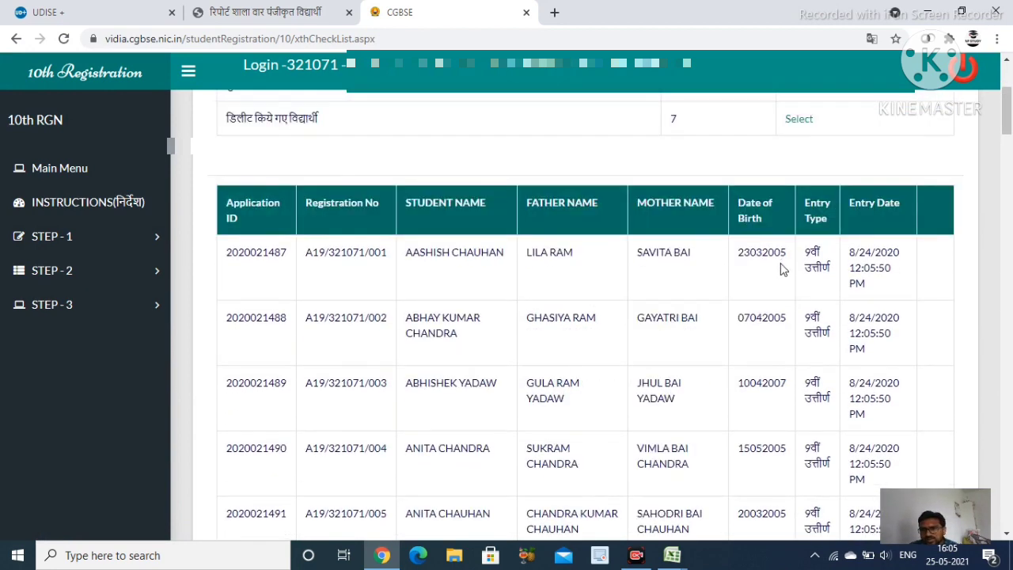
scroll(786, 356, down, 1)
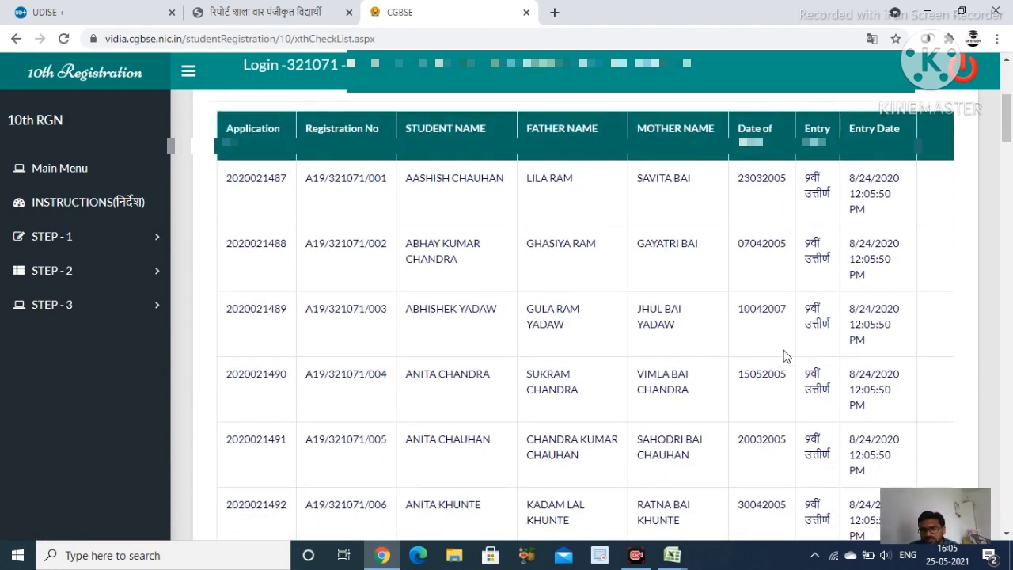
Review the 4.3 class-by-age enrolment table and save it to reach form 4.4
click(136, 11)
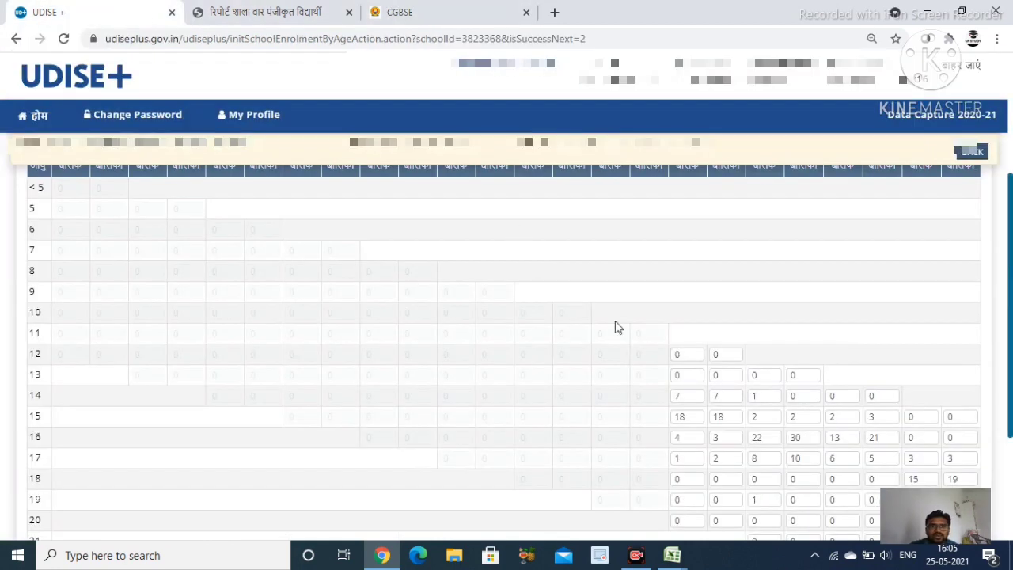
scroll(892, 395, down, 3)
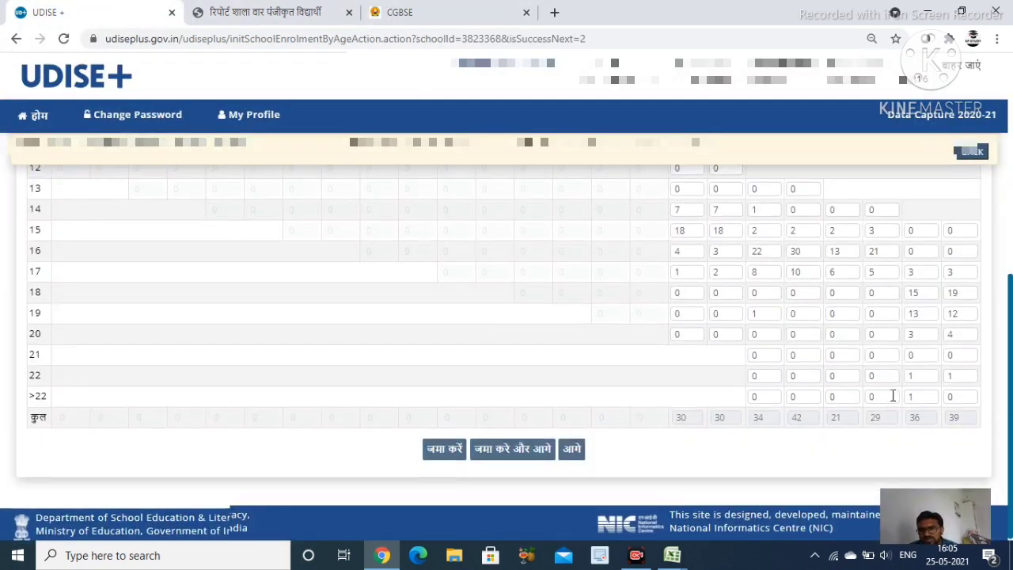
scroll(585, 278, up, 3)
scroll(689, 300, up, 2)
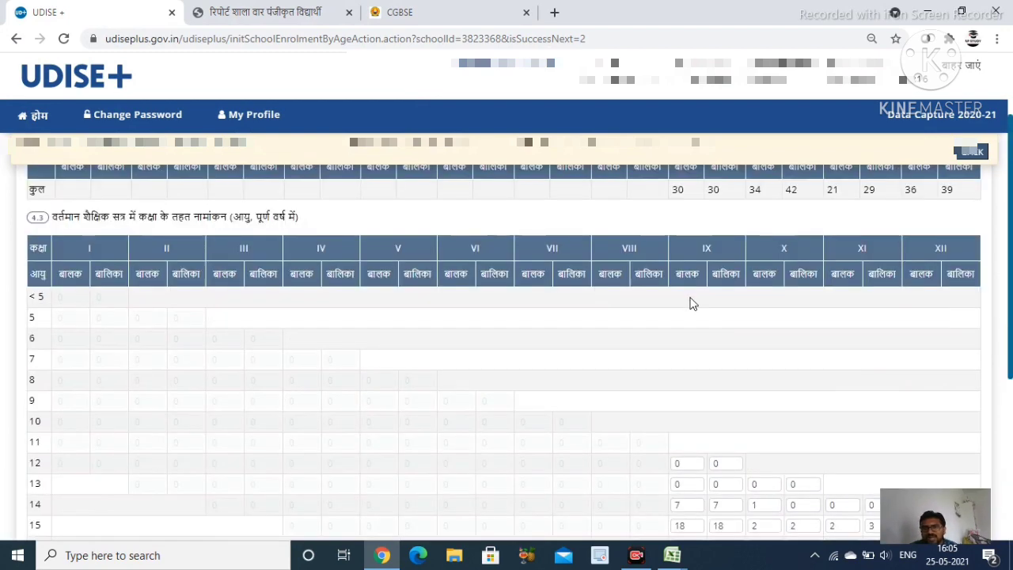
scroll(689, 303, down, 4)
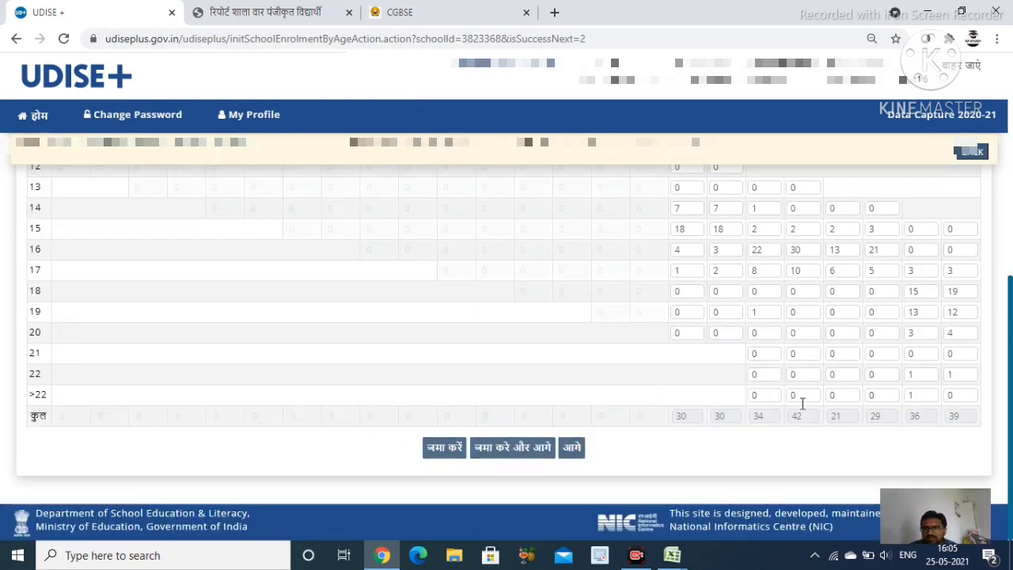
scroll(833, 306, up, 2)
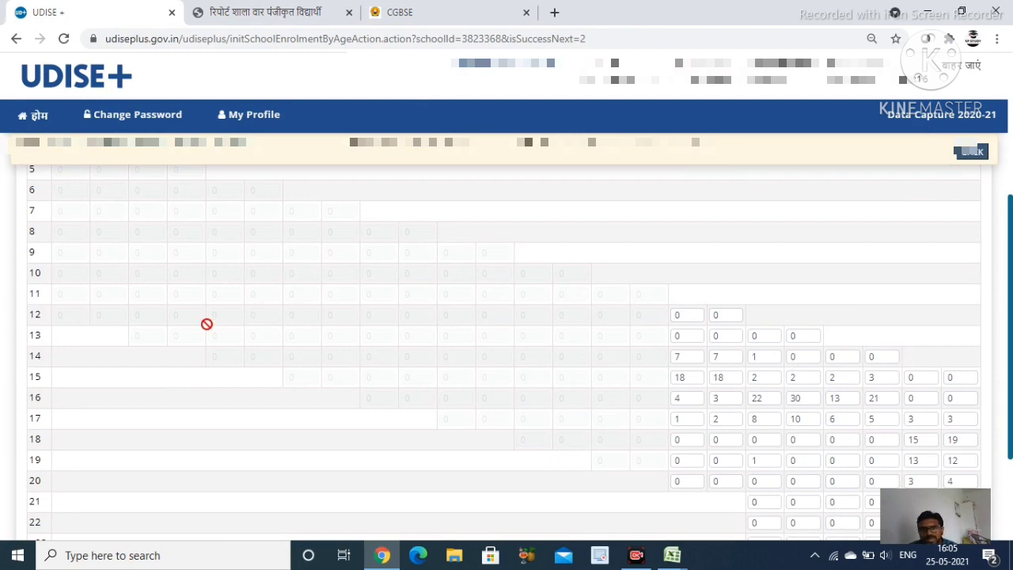
scroll(800, 292, up, 2)
scroll(800, 292, down, 4)
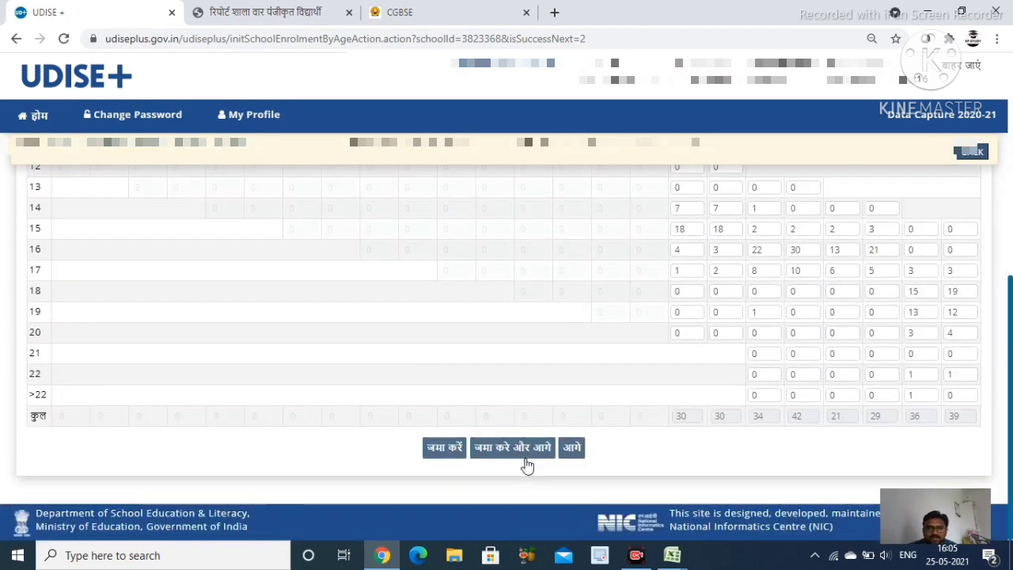
click(511, 449)
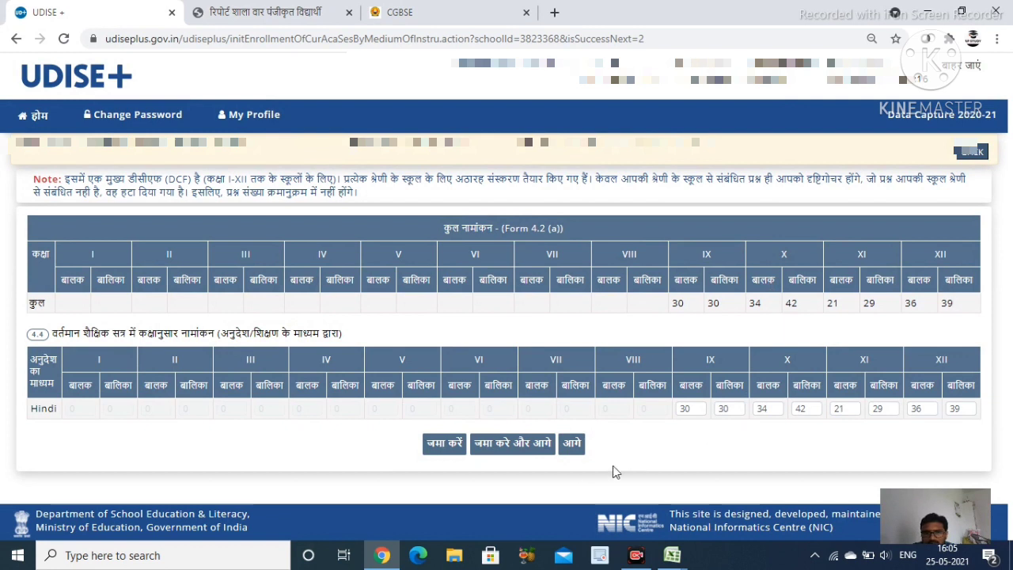
Save the 4.4 Hindi-medium enrolment (IX–XII 30/30, 34/42, 21/29, 36/39) and open form 4.5
click(495, 449)
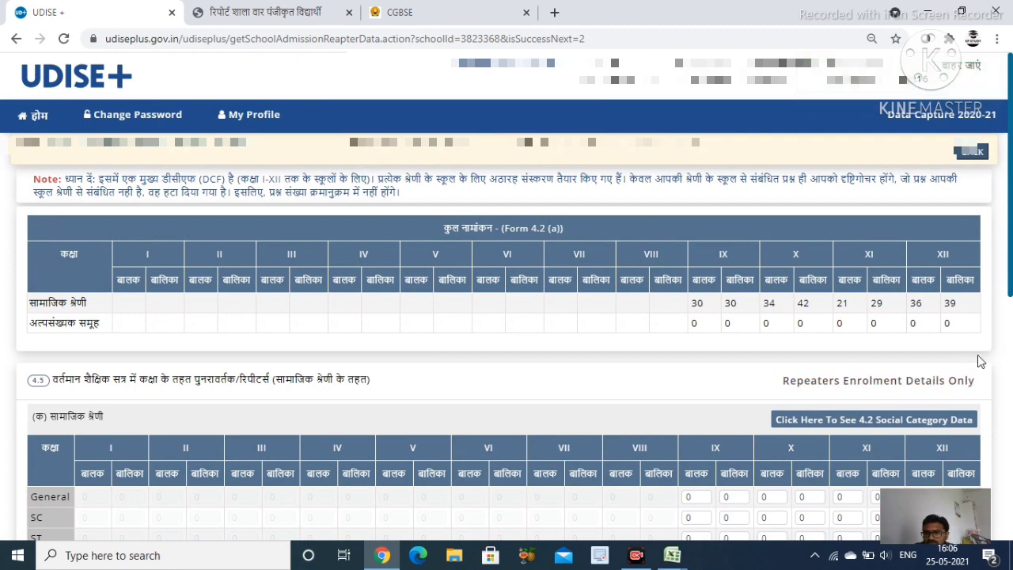
scroll(981, 380, down, 2)
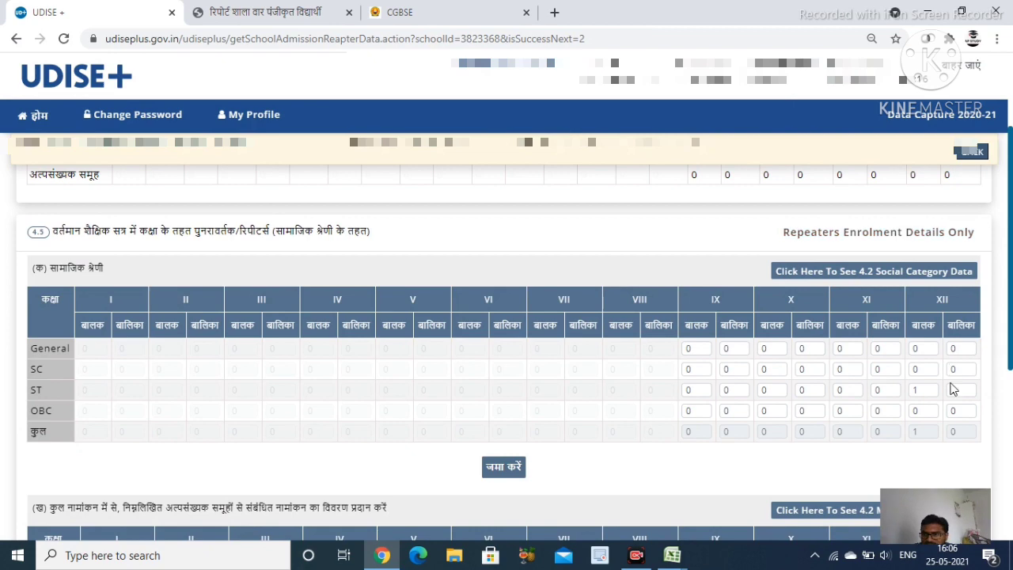
scroll(892, 367, up, 1)
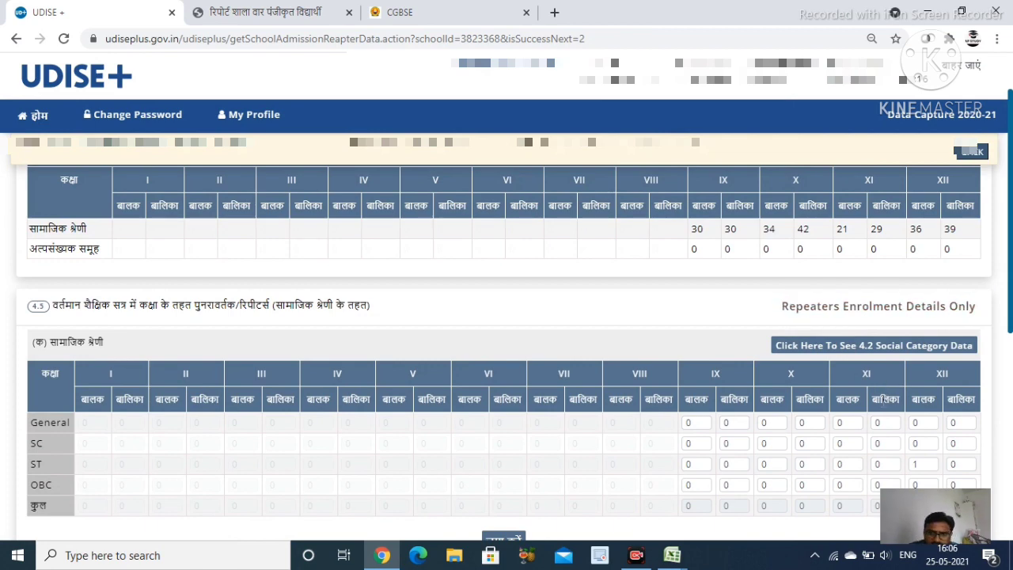
scroll(884, 404, up, 1)
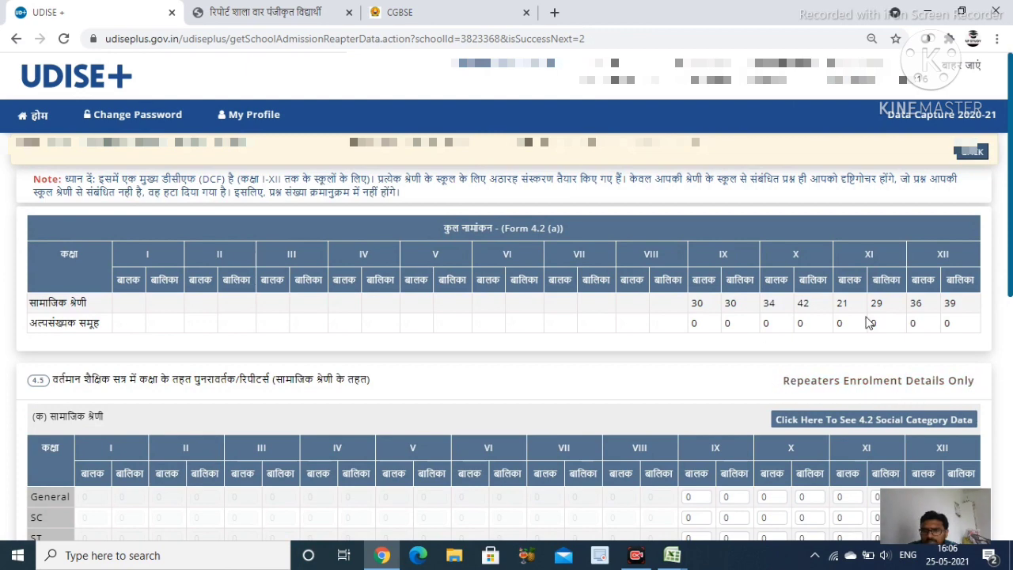
scroll(869, 320, down, 5)
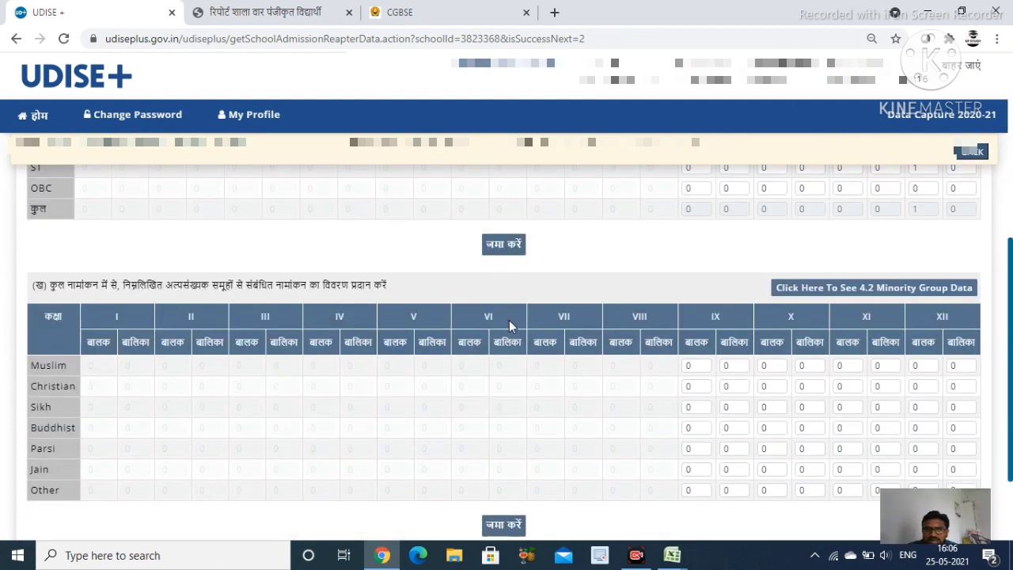
scroll(509, 320, down, 2)
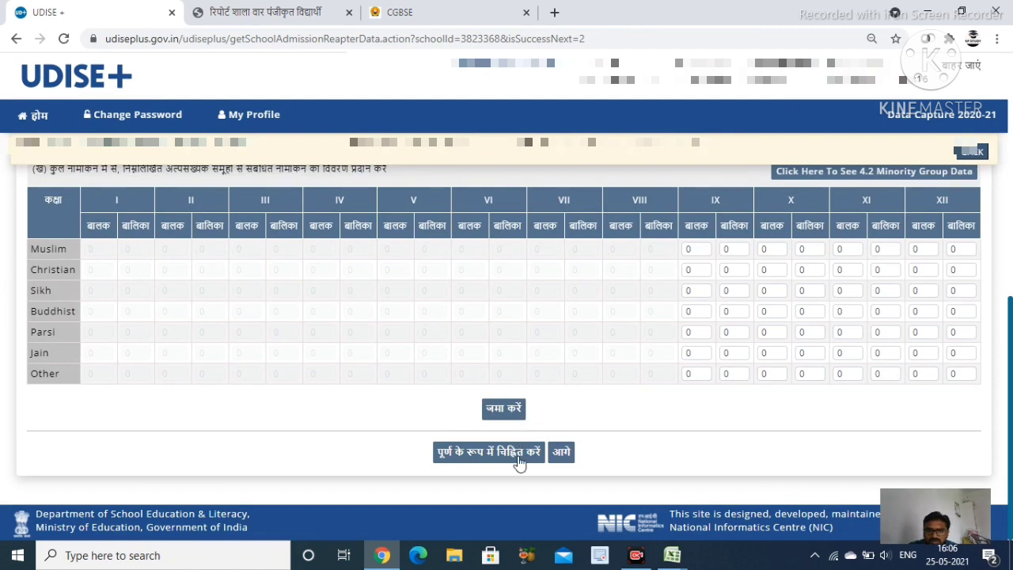
Mark the 4.5 repeaters form complete and review CWSN form 4.6, all counts 0
click(519, 455)
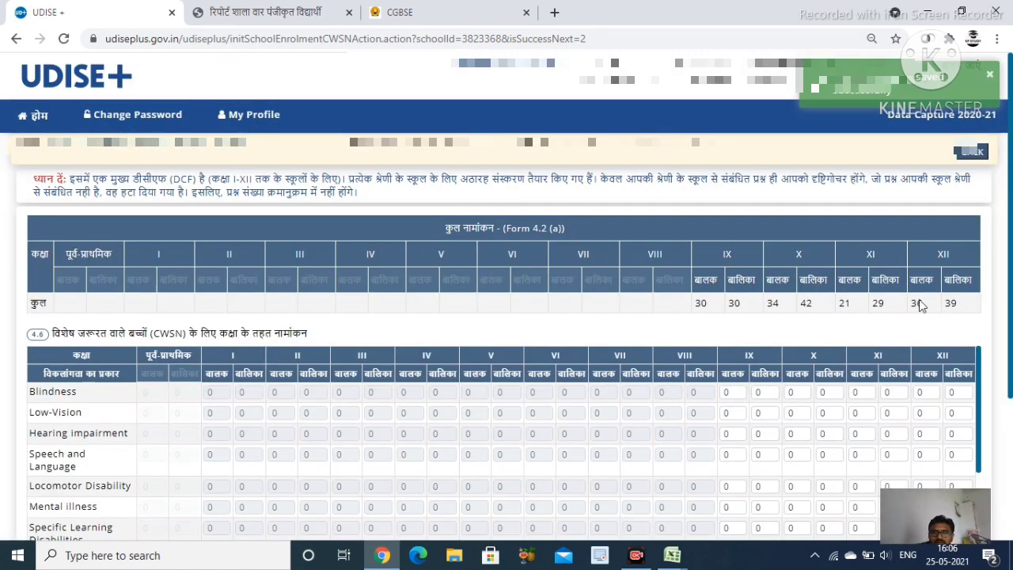
scroll(831, 316, down, 4)
scroll(622, 369, down, 2)
scroll(625, 360, up, 4)
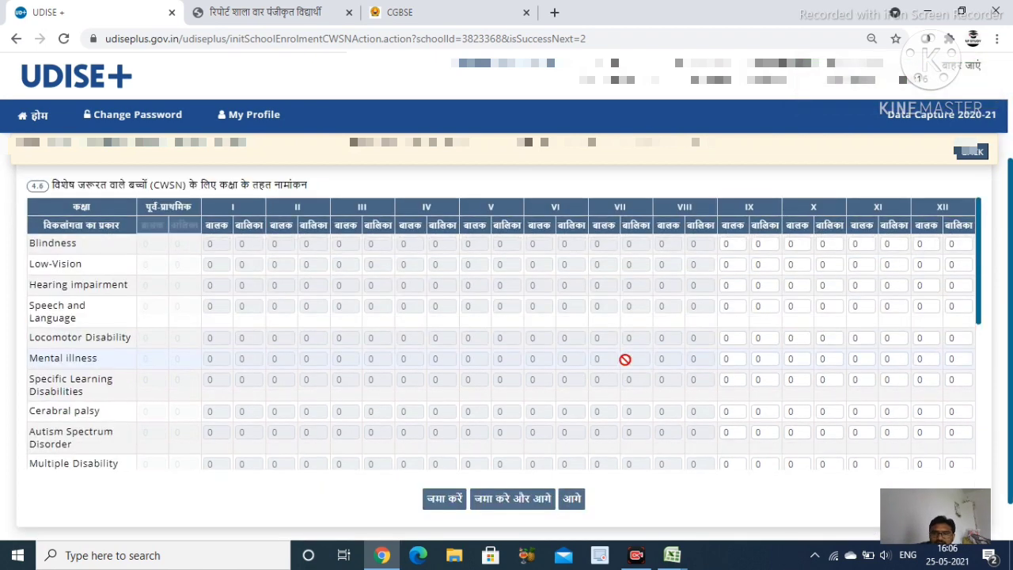
scroll(625, 359, up, 1)
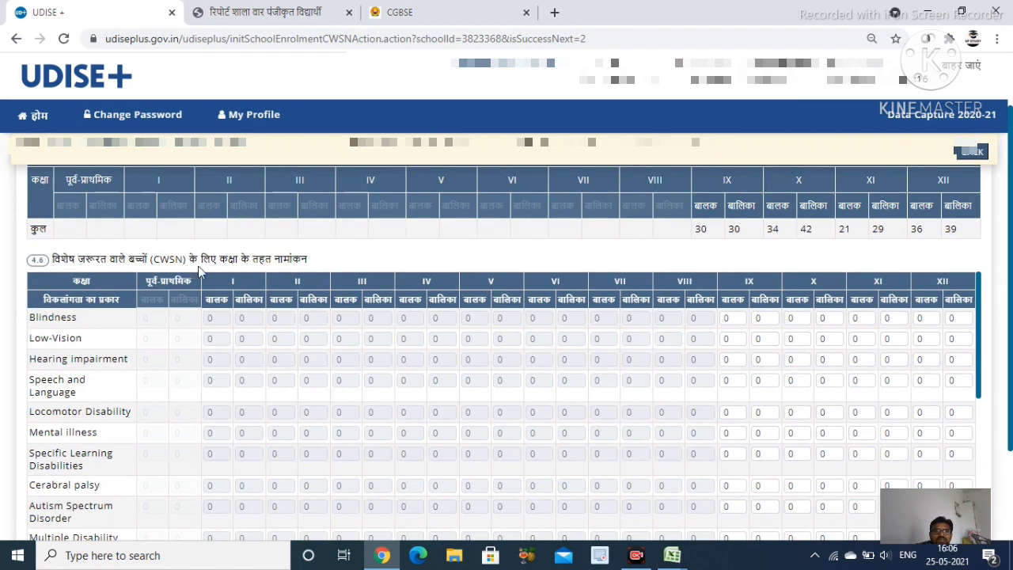
scroll(633, 396, down, 3)
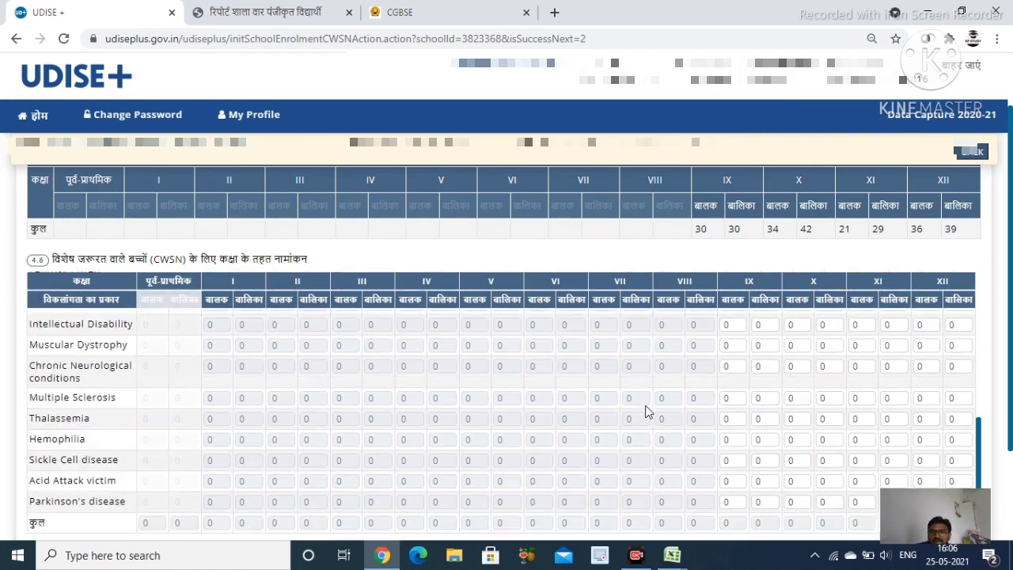
scroll(764, 402, down, 2)
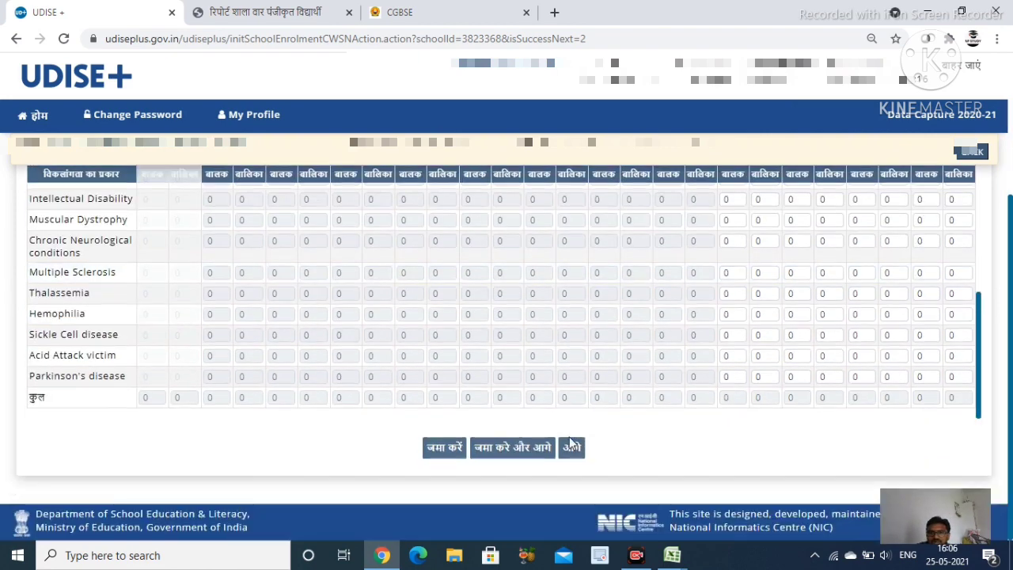
Save form 4.6 with zero CWSN counts, then form 4.7 with Arts, Science and Commerce available
click(518, 449)
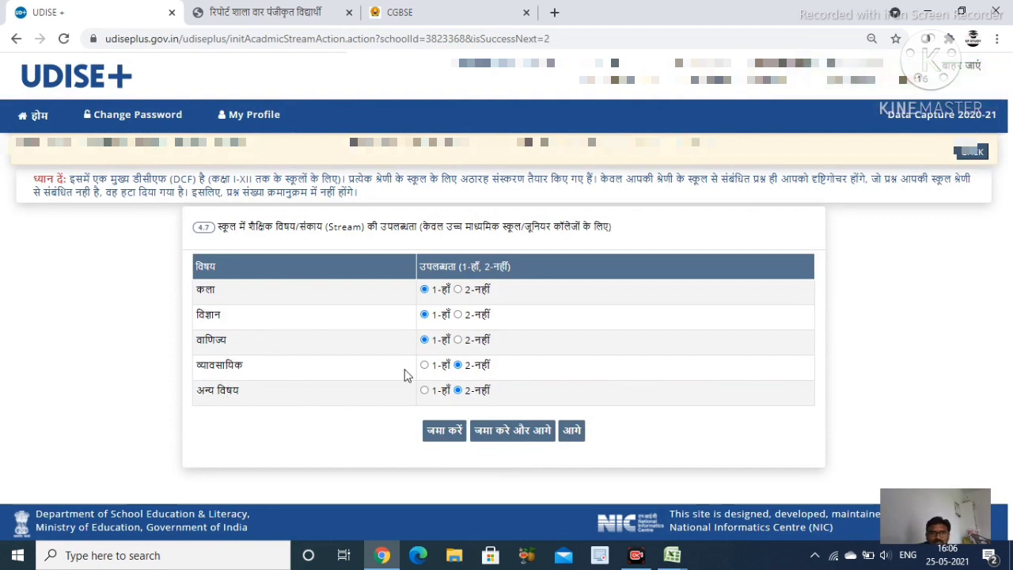
click(522, 434)
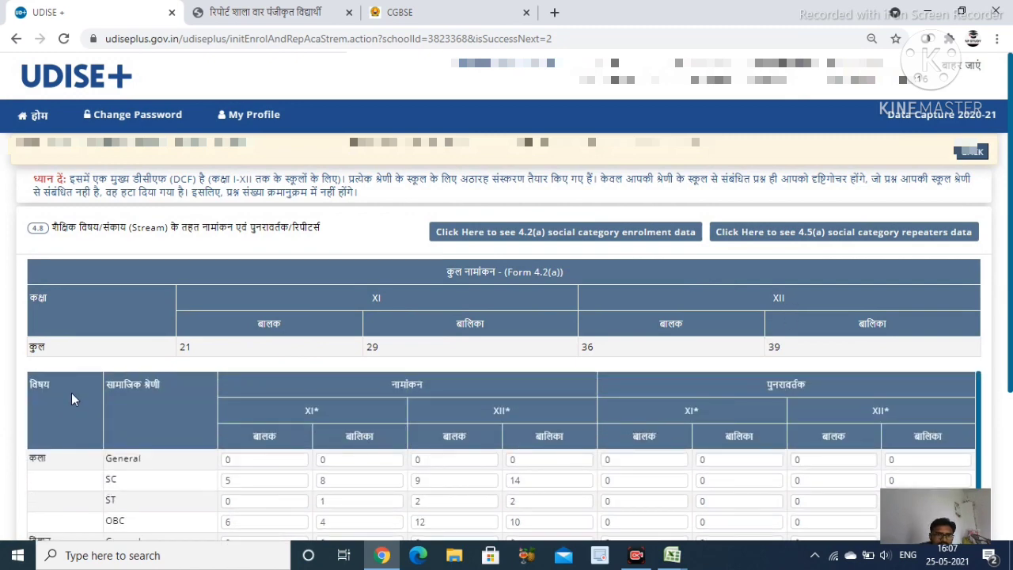
Review the 4.8 stream-wise table (XI 21/29, XII 36/39) and save it to open form 4.9
scroll(124, 448, down, 1)
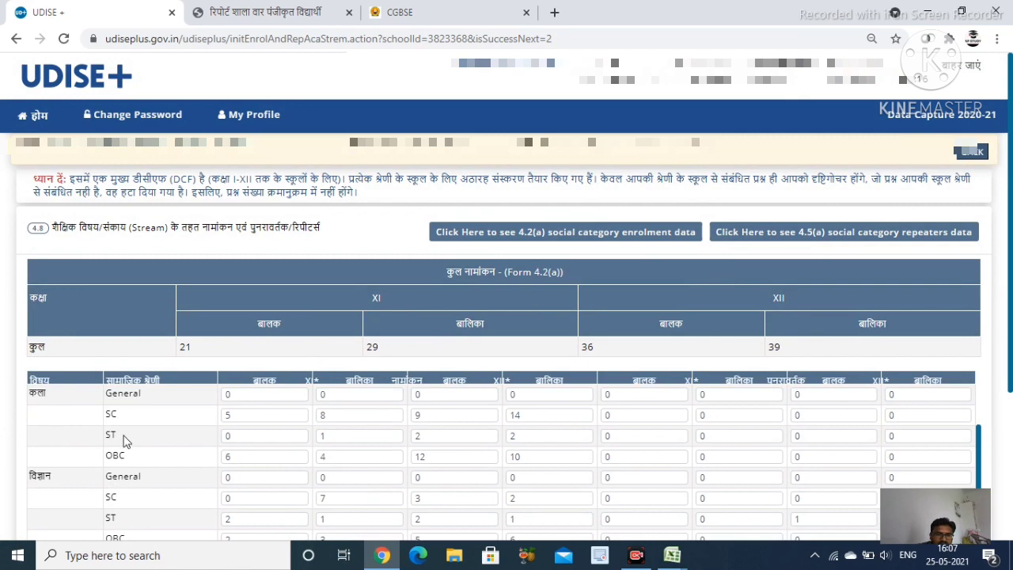
key(ctrl+minus)
key(ctrl+minus)
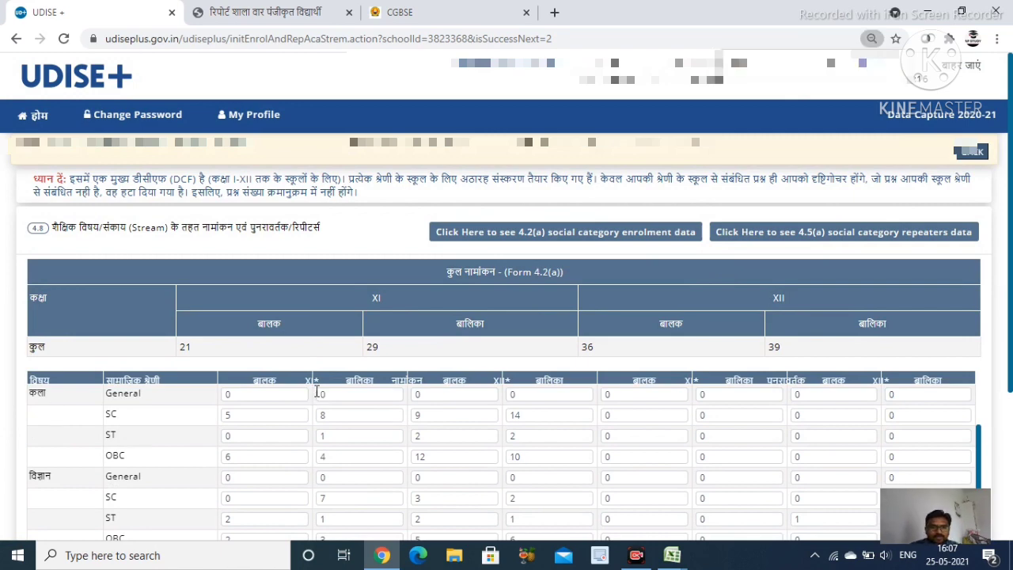
scroll(291, 355, down, 1)
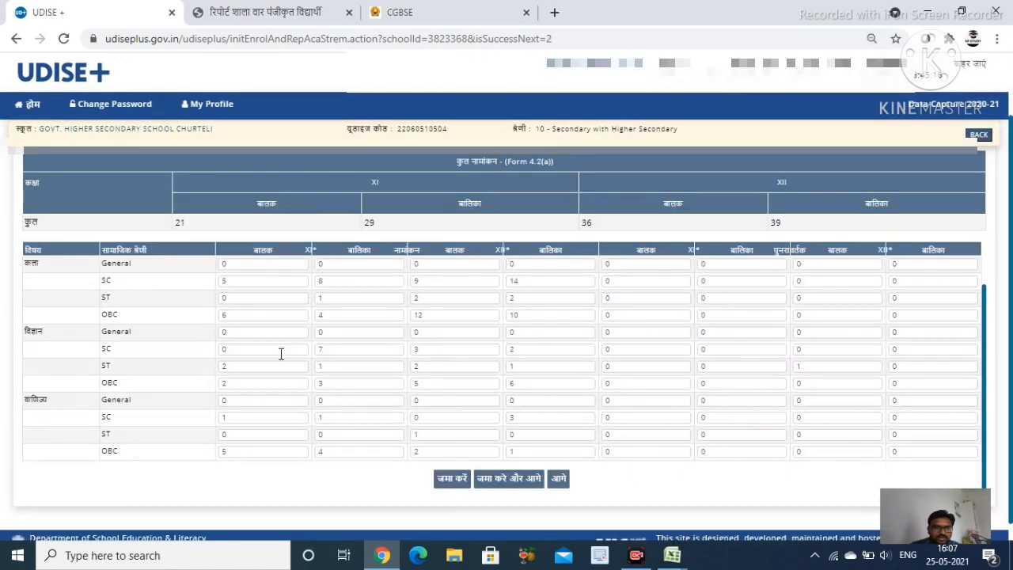
key(ctrl+plus)
key(ctrl+plus)
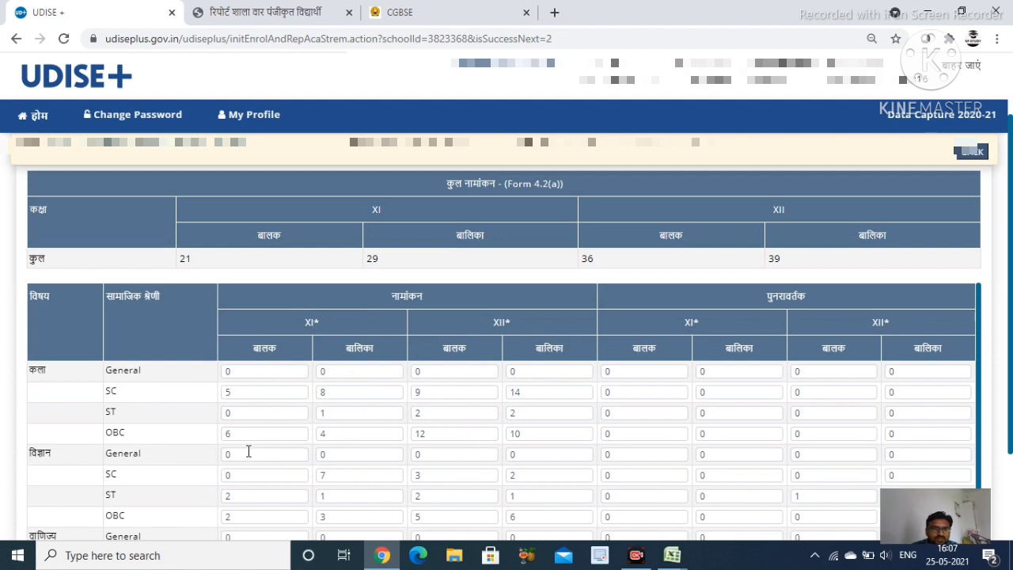
scroll(110, 405, down, 1)
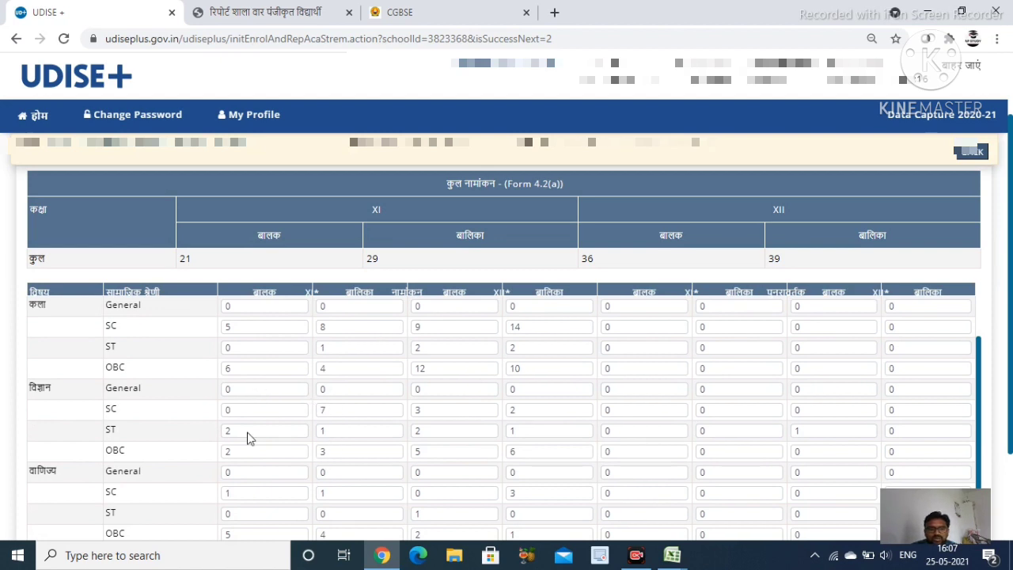
scroll(287, 452, up, 1)
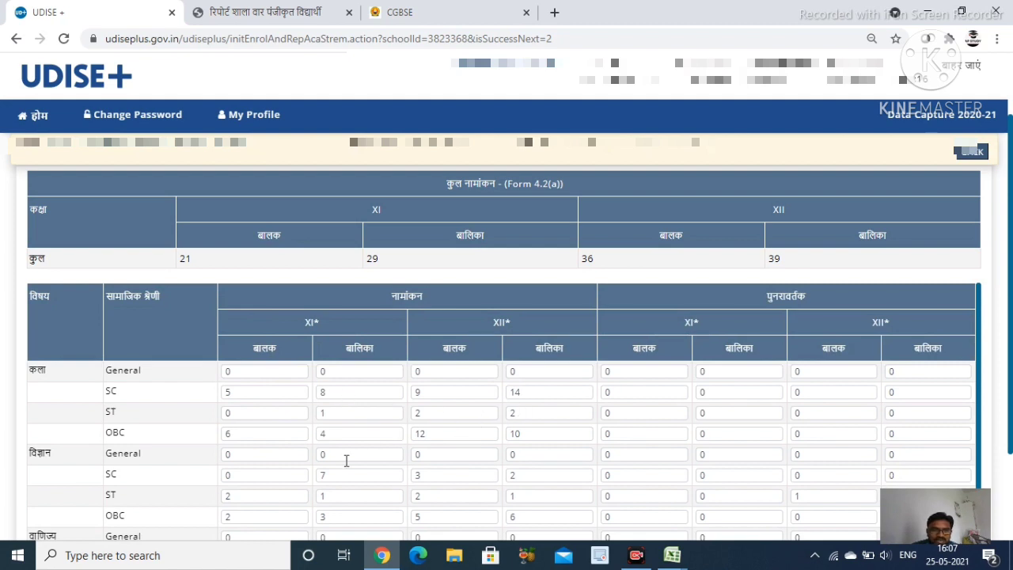
scroll(132, 428, down, 1)
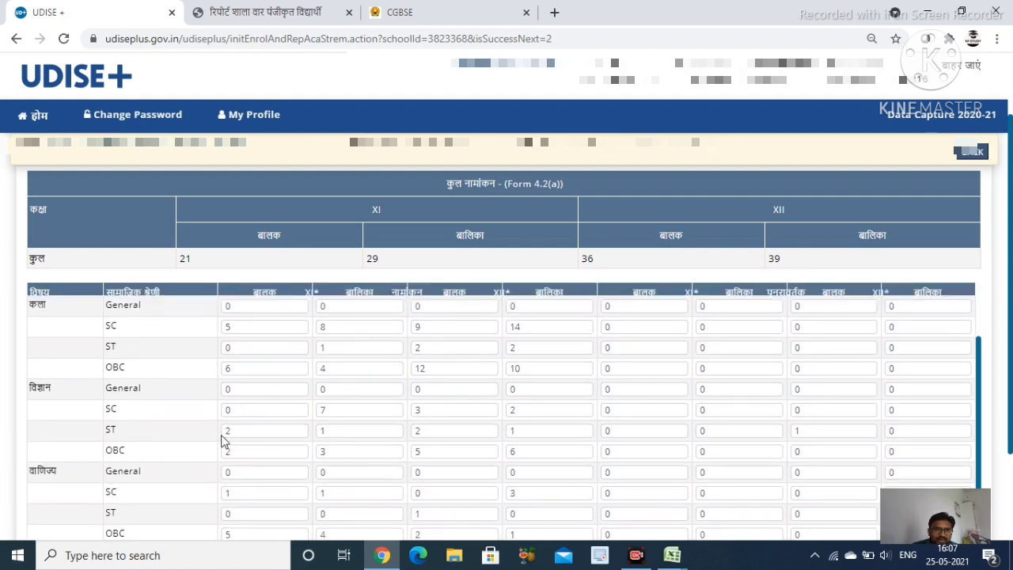
scroll(293, 467, down, 2)
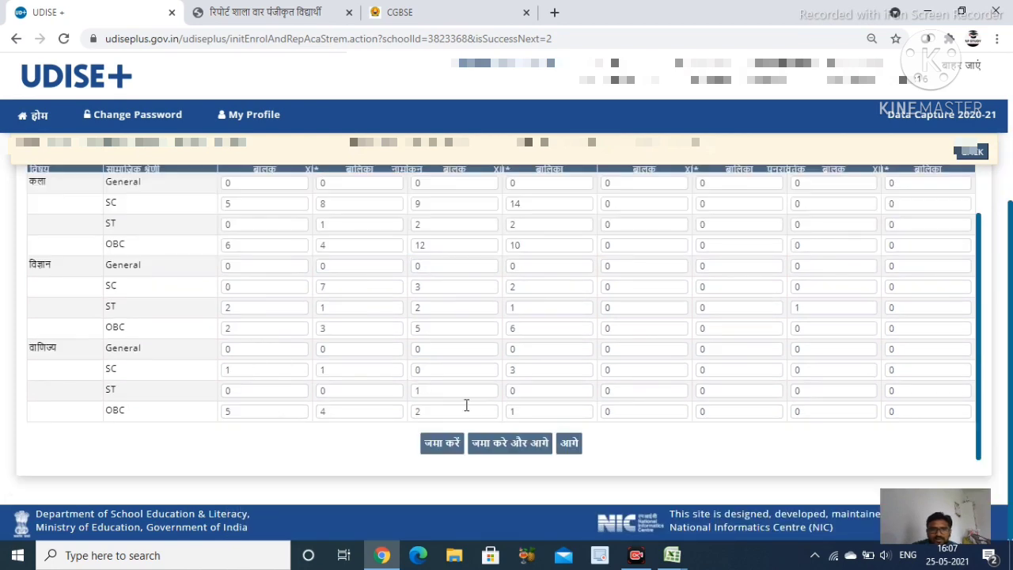
scroll(472, 407, up, 1)
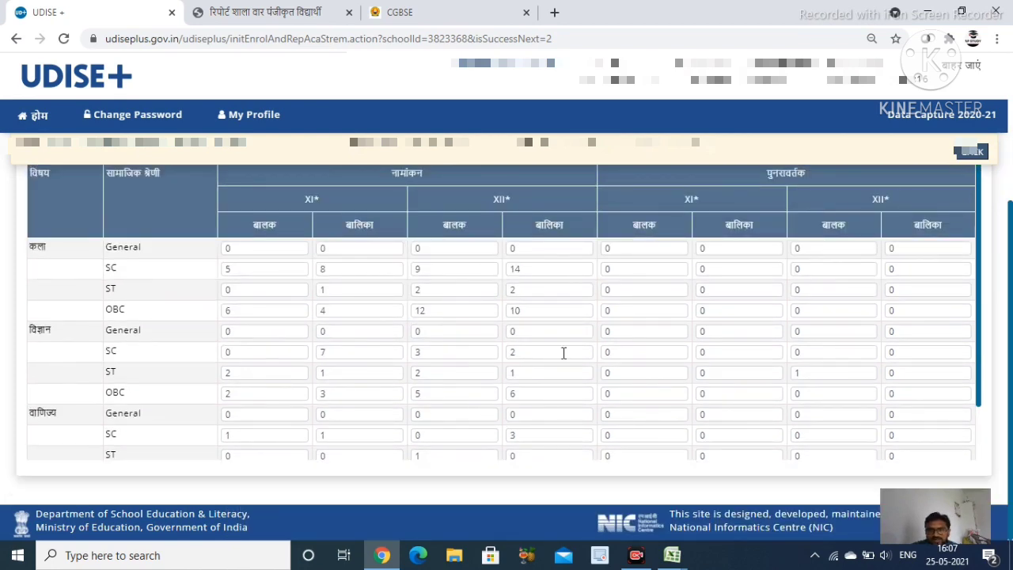
scroll(563, 352, up, 3)
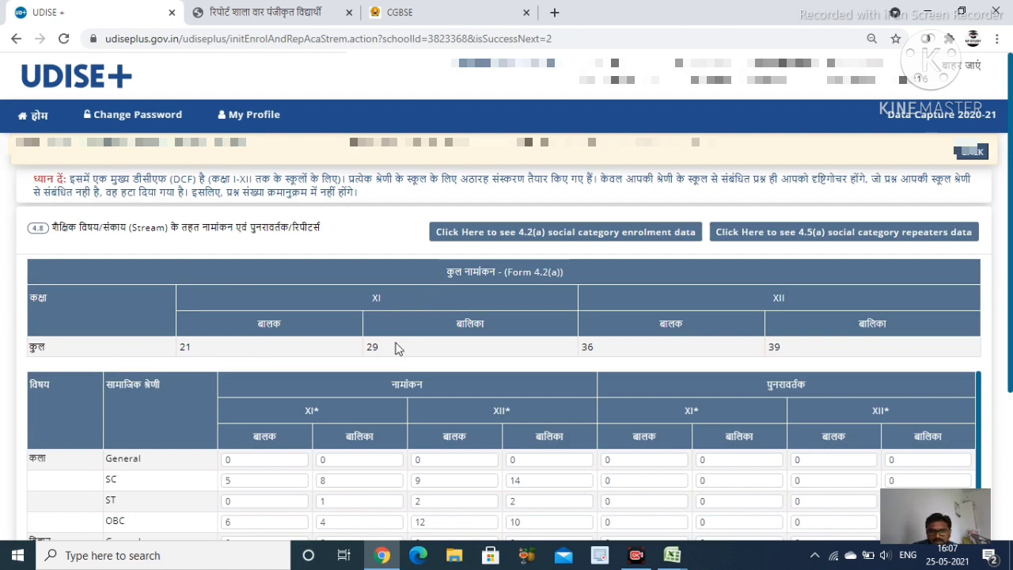
scroll(456, 396, down, 1)
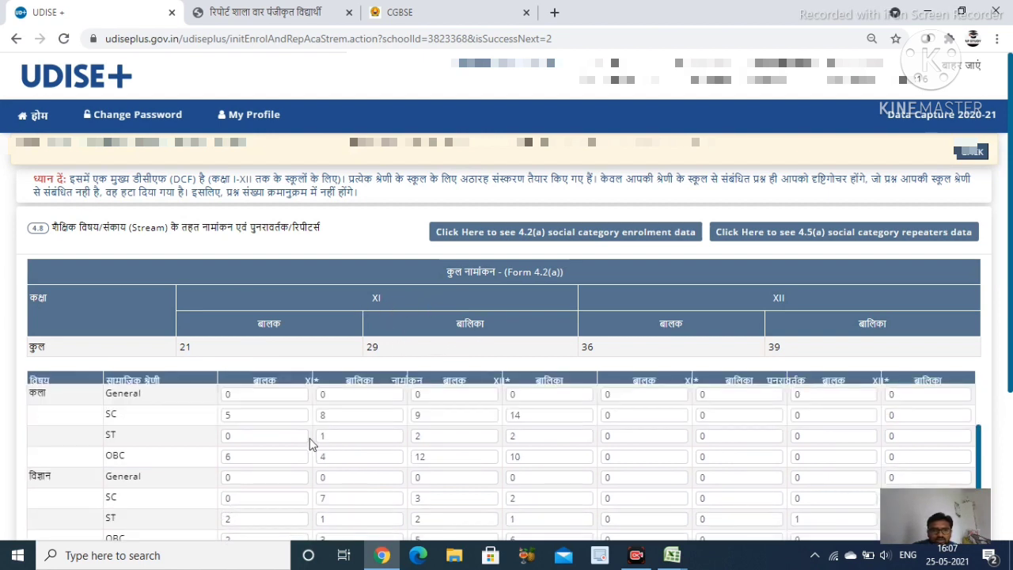
scroll(360, 479, down, 2)
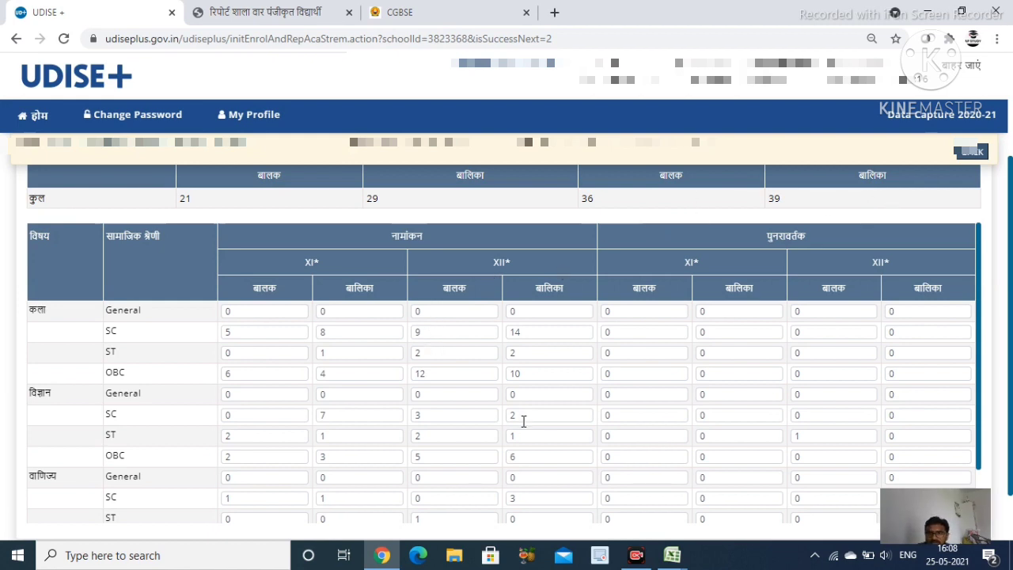
scroll(881, 258, down, 2)
scroll(807, 276, up, 2)
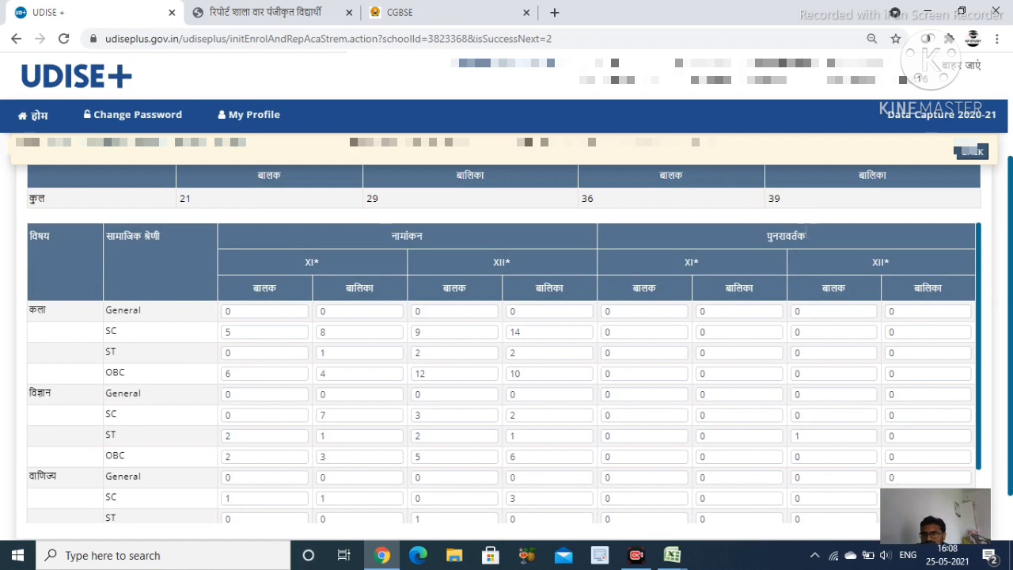
scroll(721, 333, down, 2)
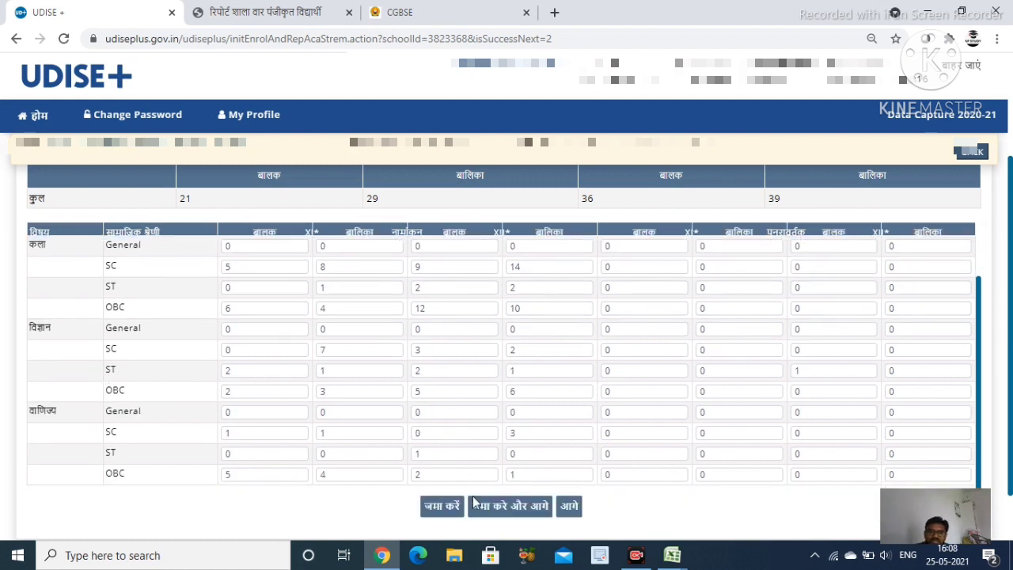
click(503, 506)
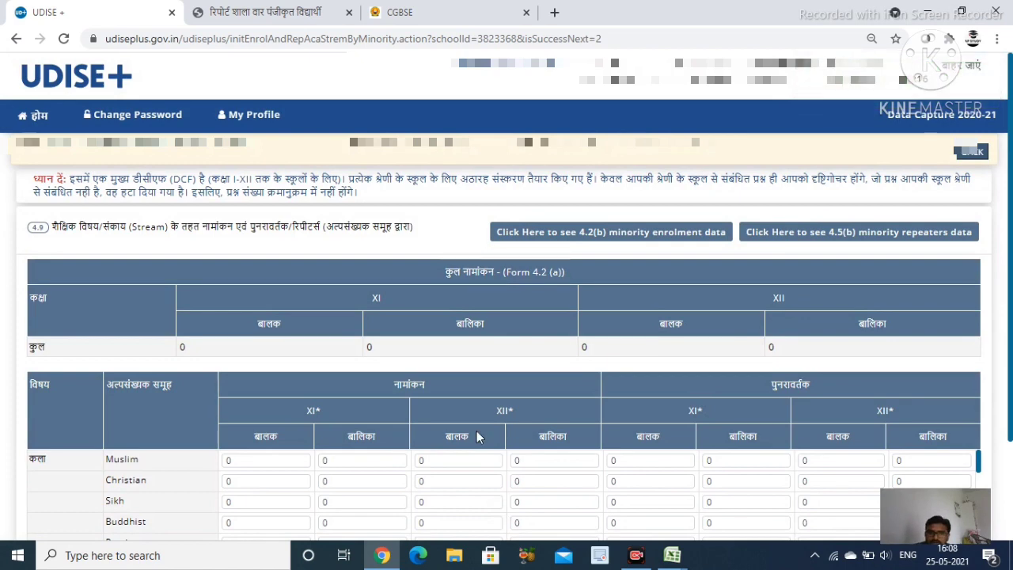
Scroll through form 4.9 to confirm every minority-group enrolment and repeater value is 0
scroll(481, 443, down, 1)
scroll(206, 427, up, 1)
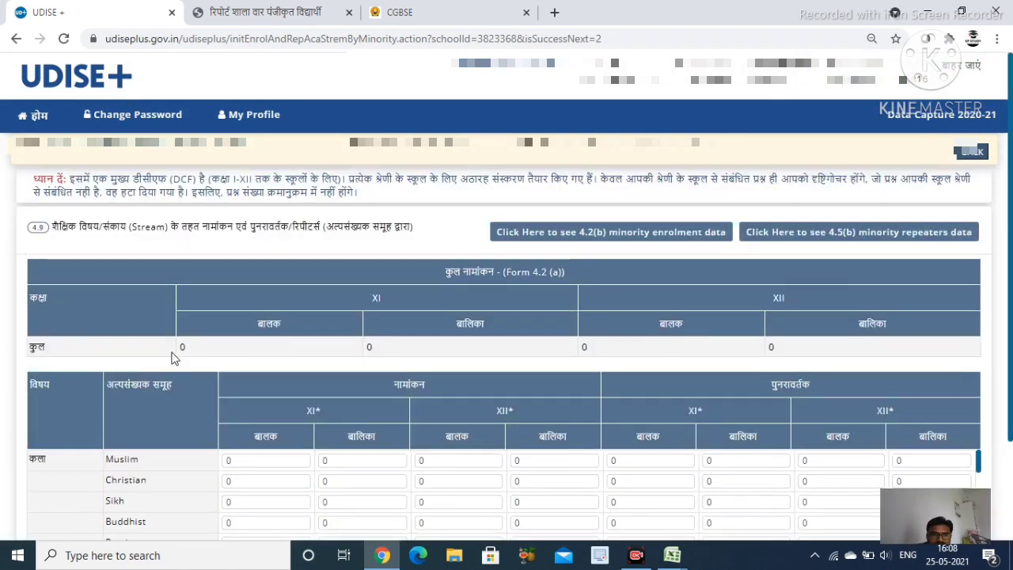
scroll(640, 371, down, 2)
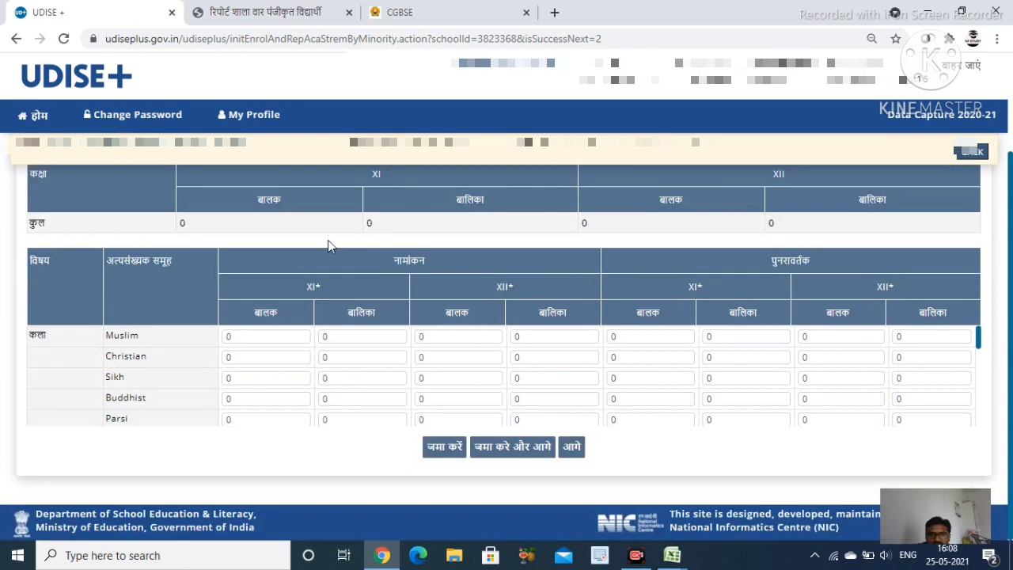
Submit minority form 4.9, review the zero-filled CWSN facilities table on 5.3, and submit it
click(503, 457)
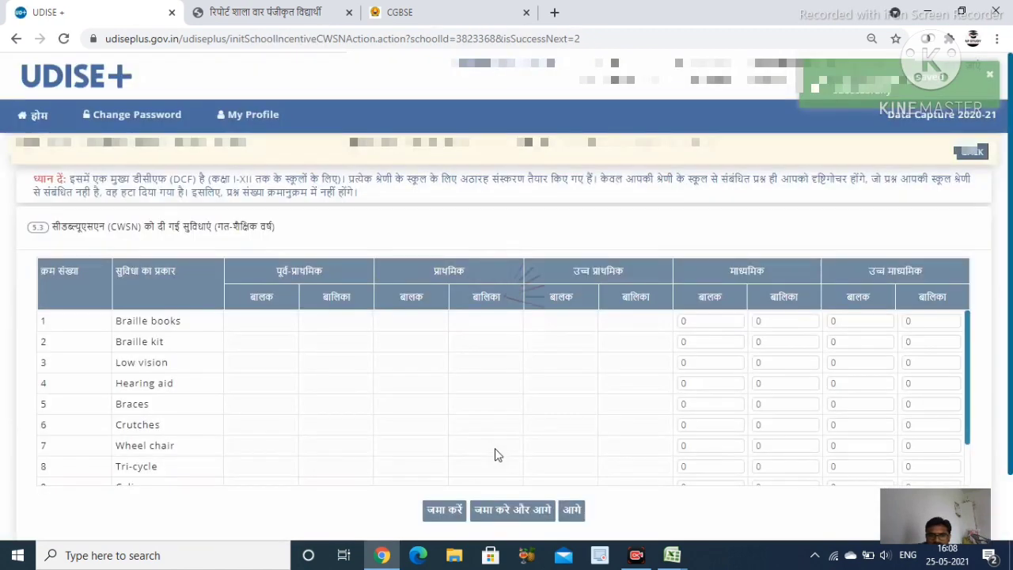
scroll(599, 334, down, 1)
scroll(599, 351, up, 1)
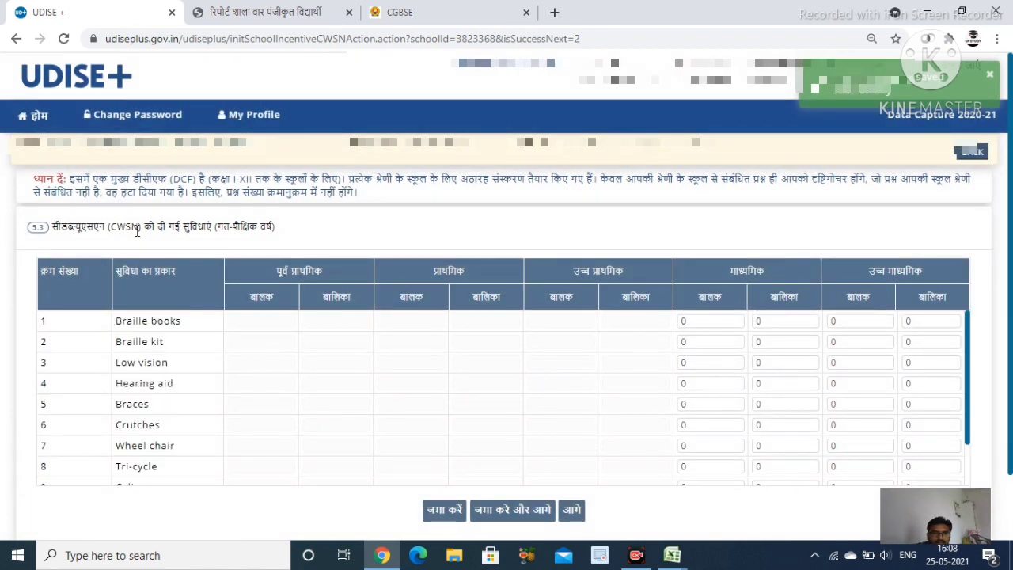
scroll(459, 383, down, 1)
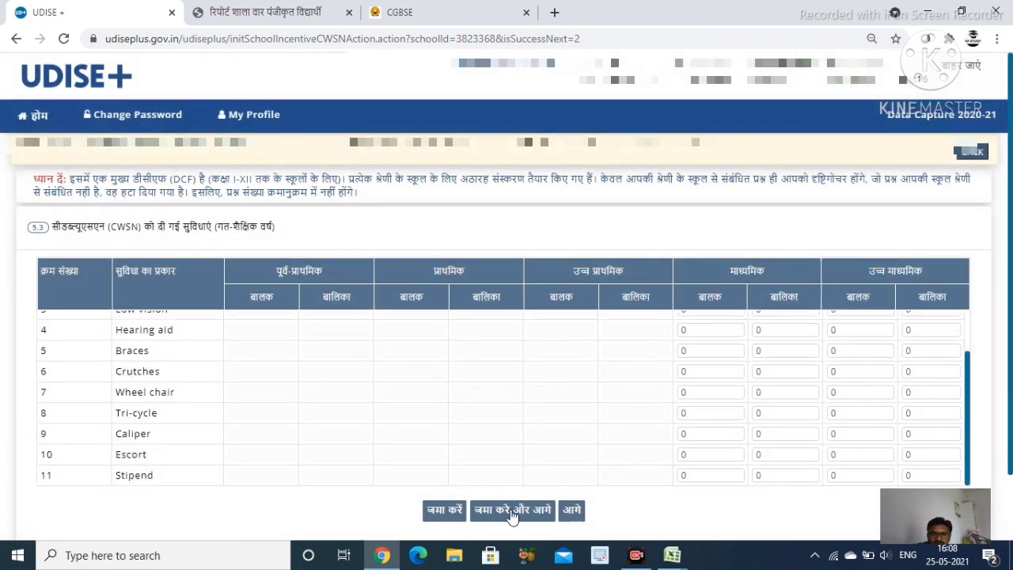
click(513, 512)
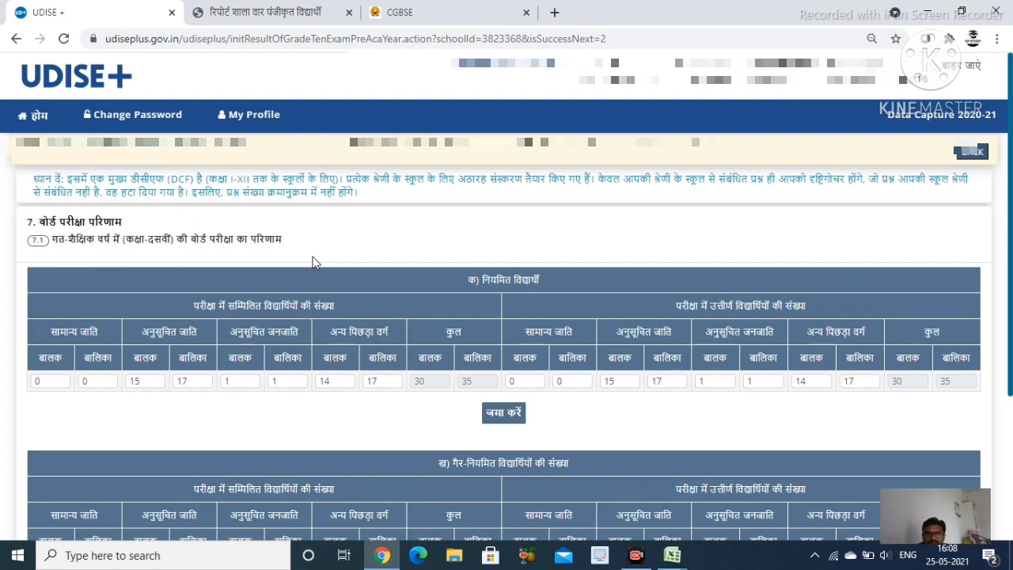
Submit Class X results form 7.1: 30 boys and 35 girls appeared and passed, non-regular 0
scroll(348, 392, down, 1)
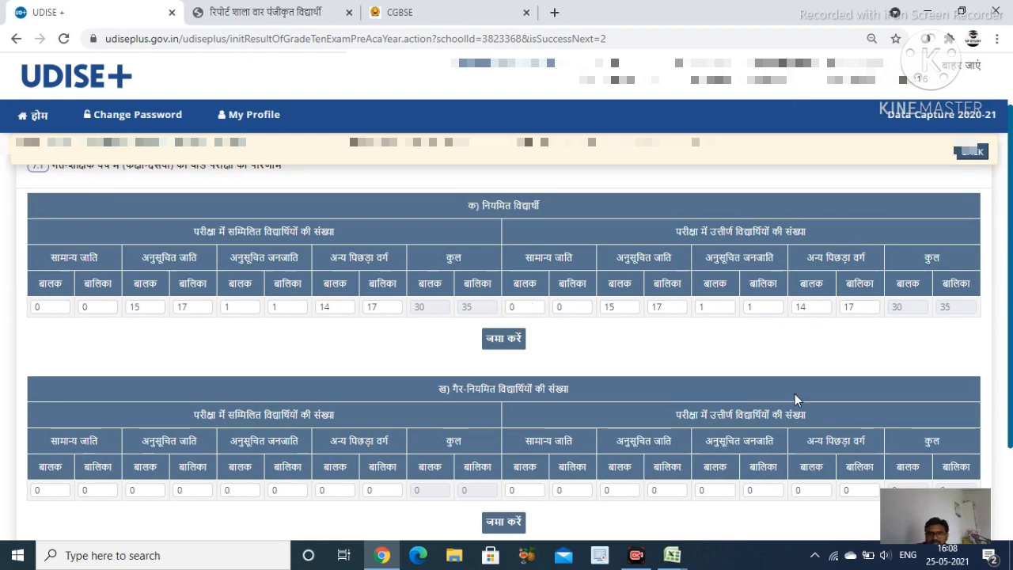
scroll(794, 393, down, 1)
scroll(82, 314, up, 2)
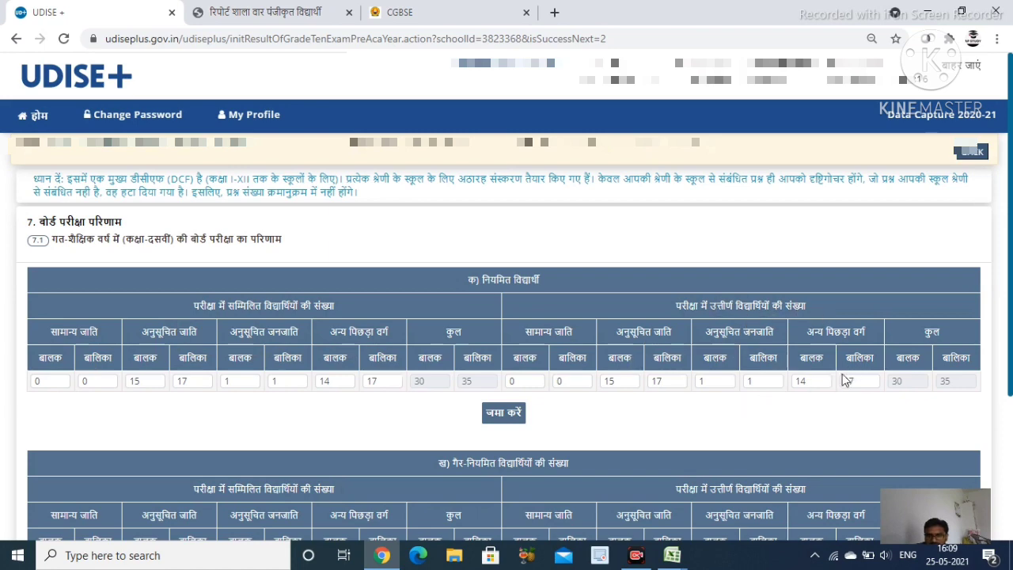
scroll(874, 446, down, 2)
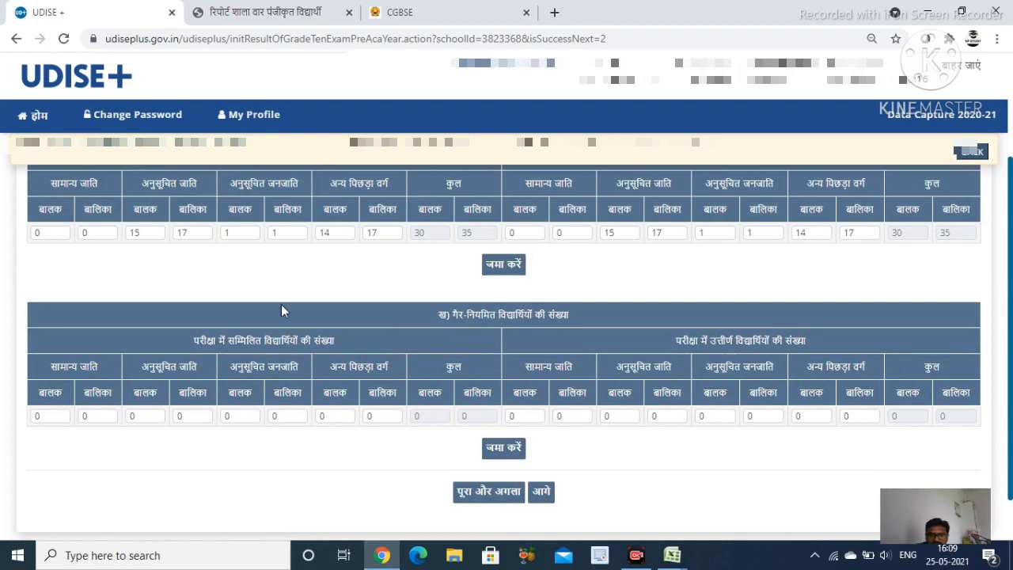
click(507, 501)
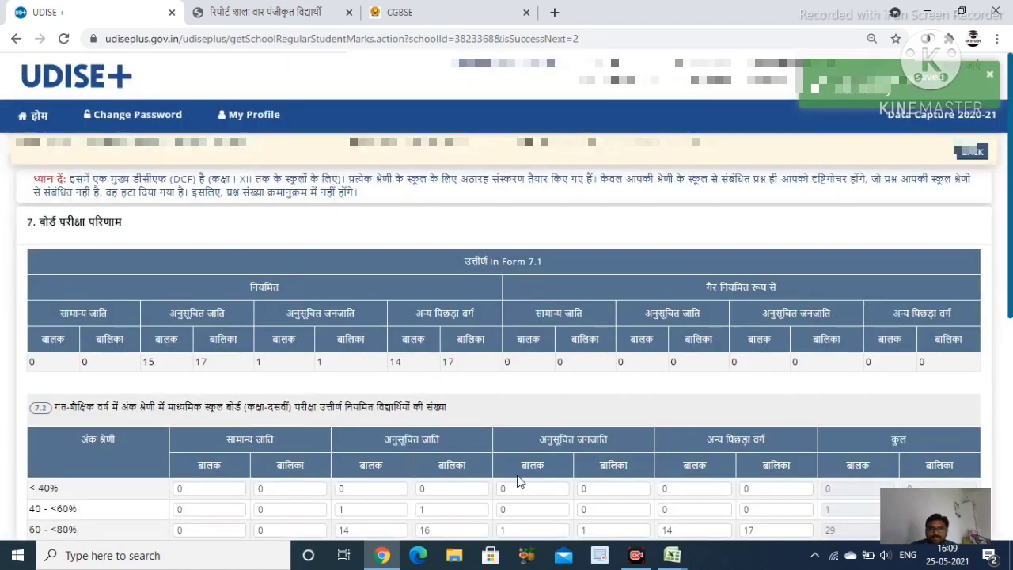
Scroll through form 7.2 to review marks bands: 40–<60% at 1/1, 60–<80% at 29/34
scroll(520, 479, down, 2)
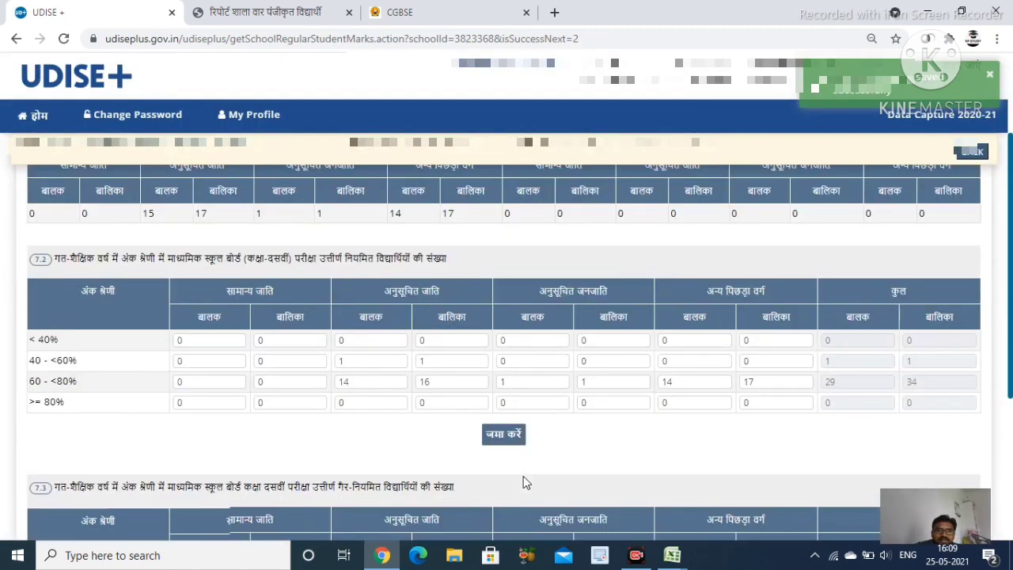
scroll(523, 475, up, 2)
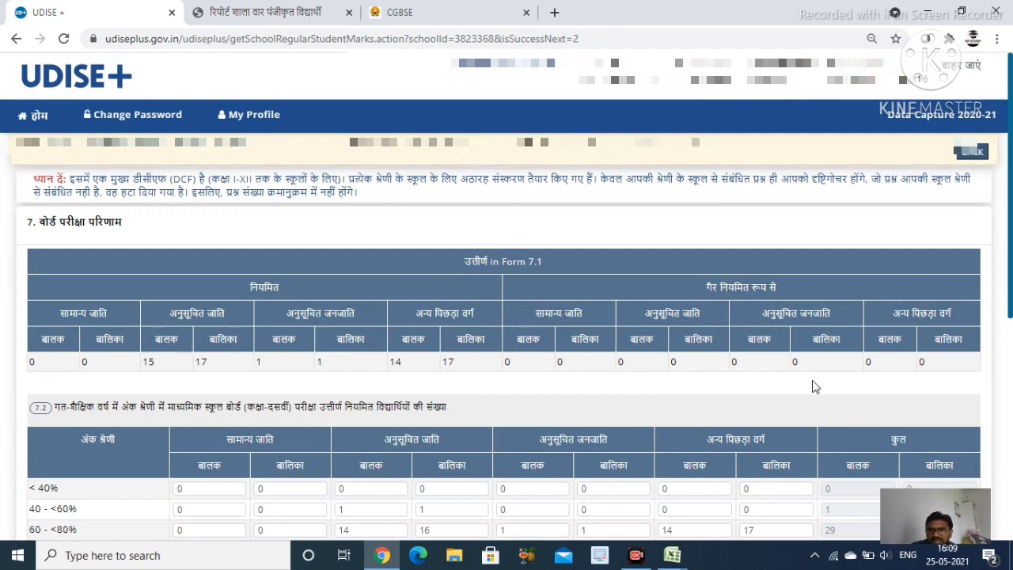
scroll(352, 382, down, 2)
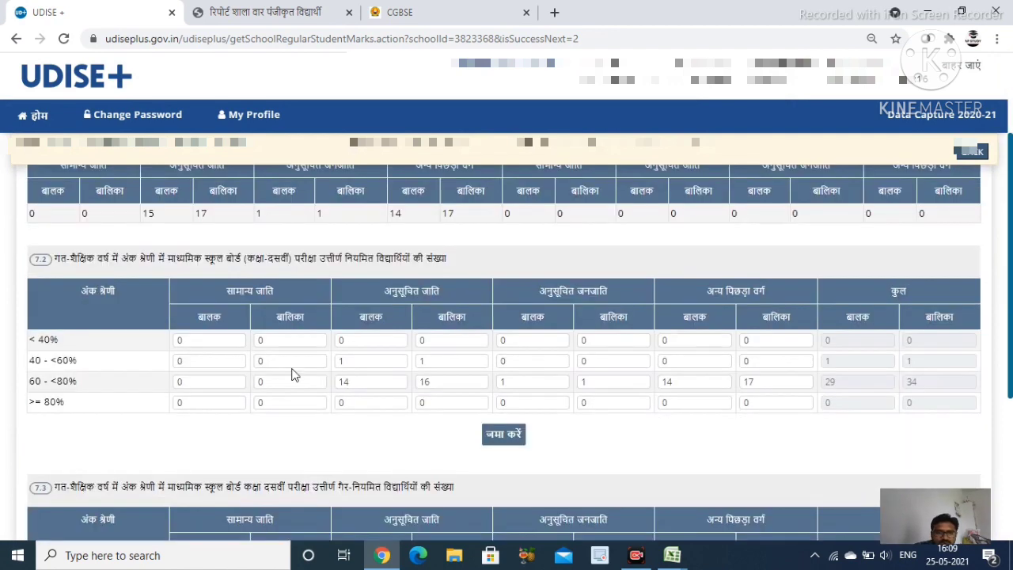
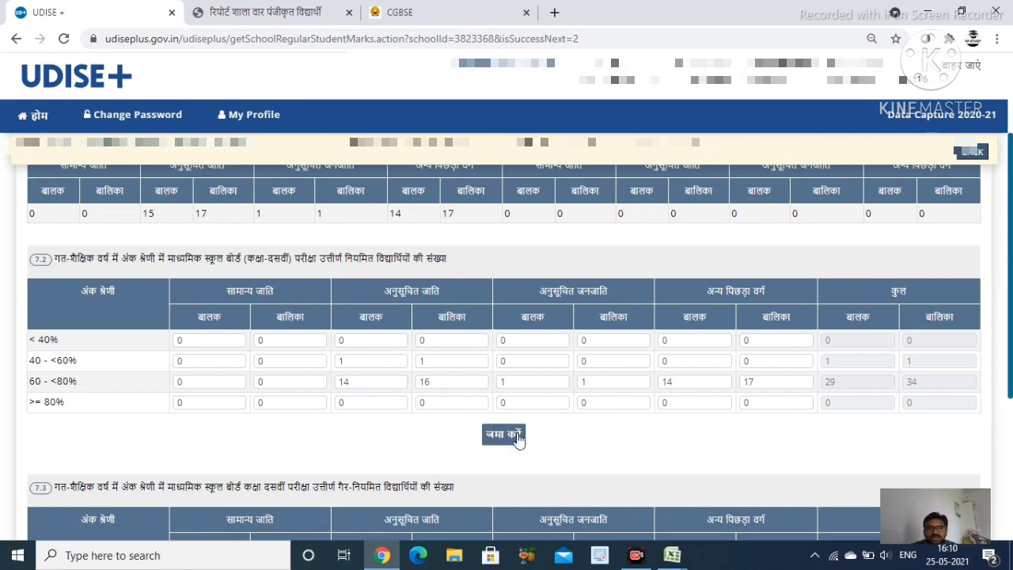
Submit form 7.2–7.3, then check the Class 12 board results in 7.4–7.5 and submit them
scroll(540, 417, down, 3)
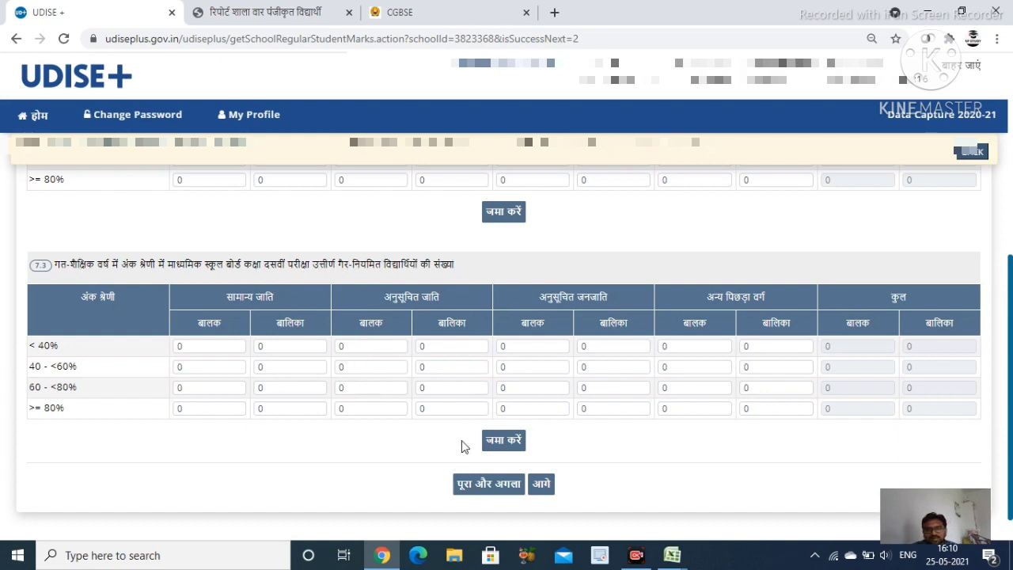
click(494, 493)
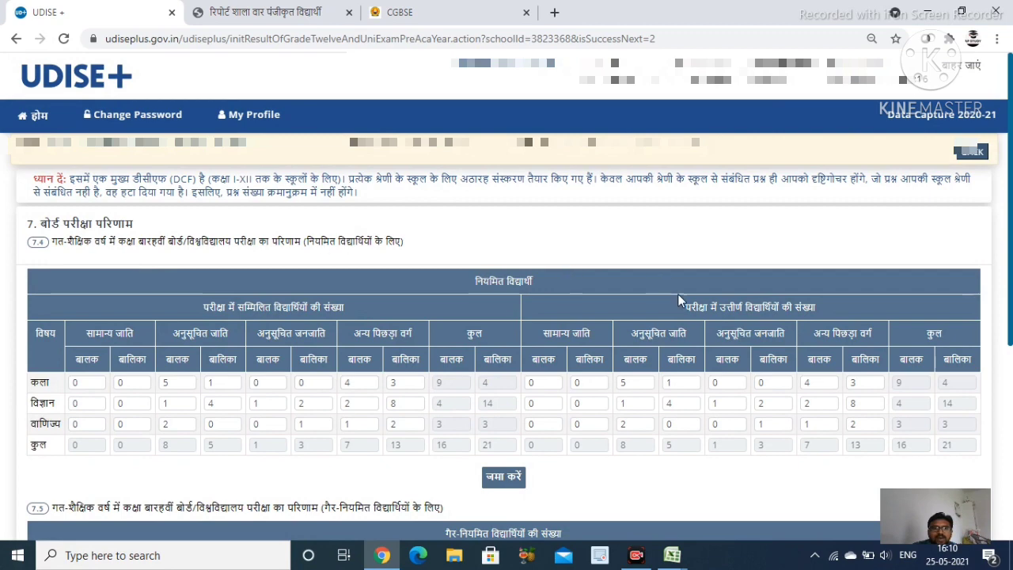
scroll(682, 304, down, 1)
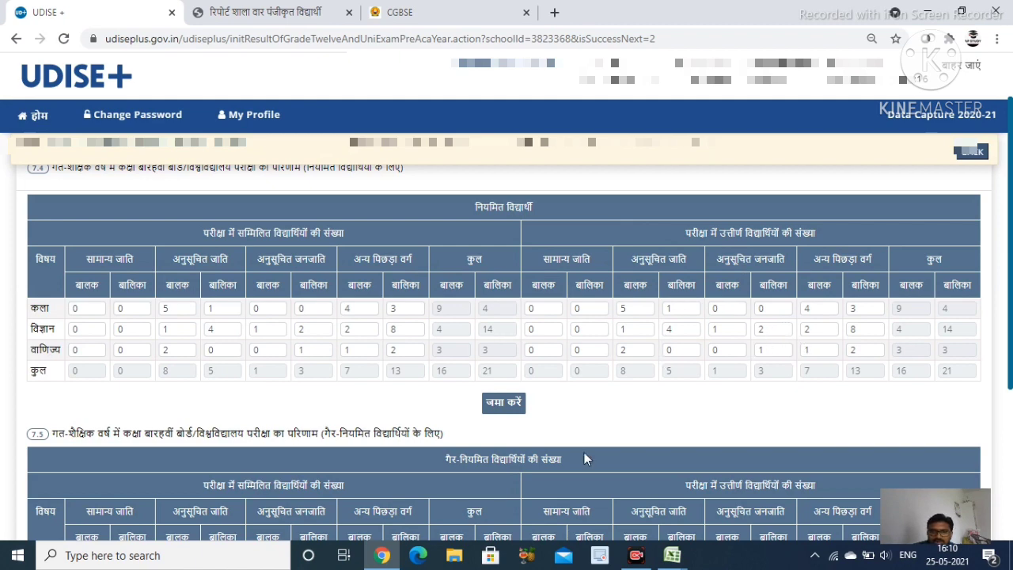
scroll(574, 451, down, 2)
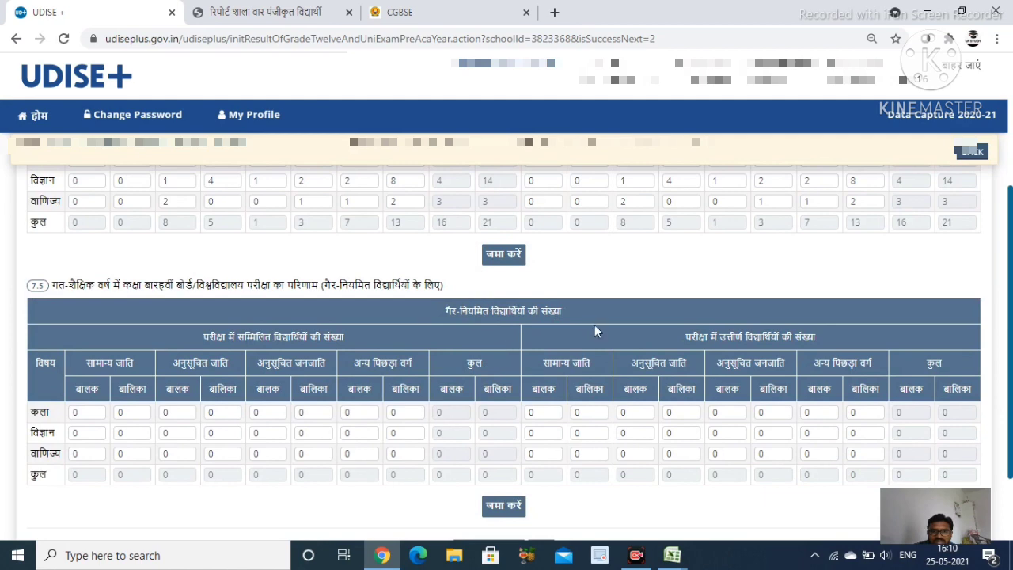
scroll(514, 463, down, 2)
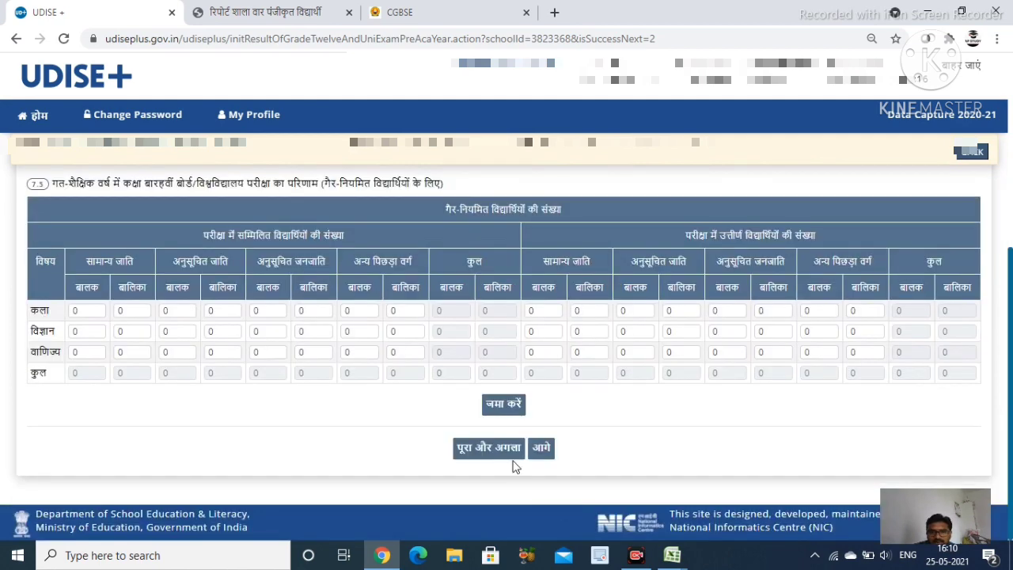
click(499, 454)
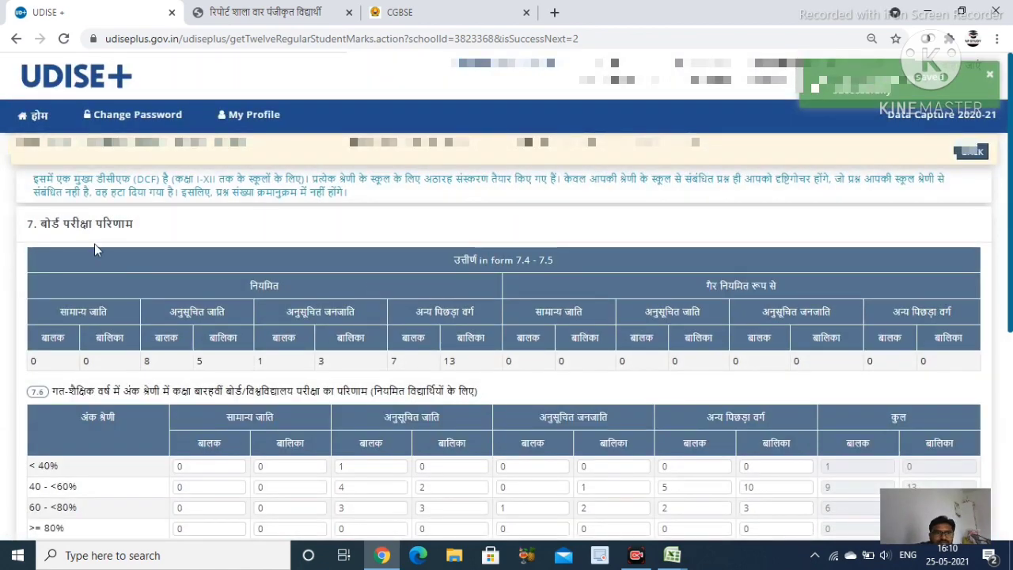
Review the Class 12 marks-range tables 7.6 and 7.7 and submit the form unchanged
scroll(514, 273, down, 2)
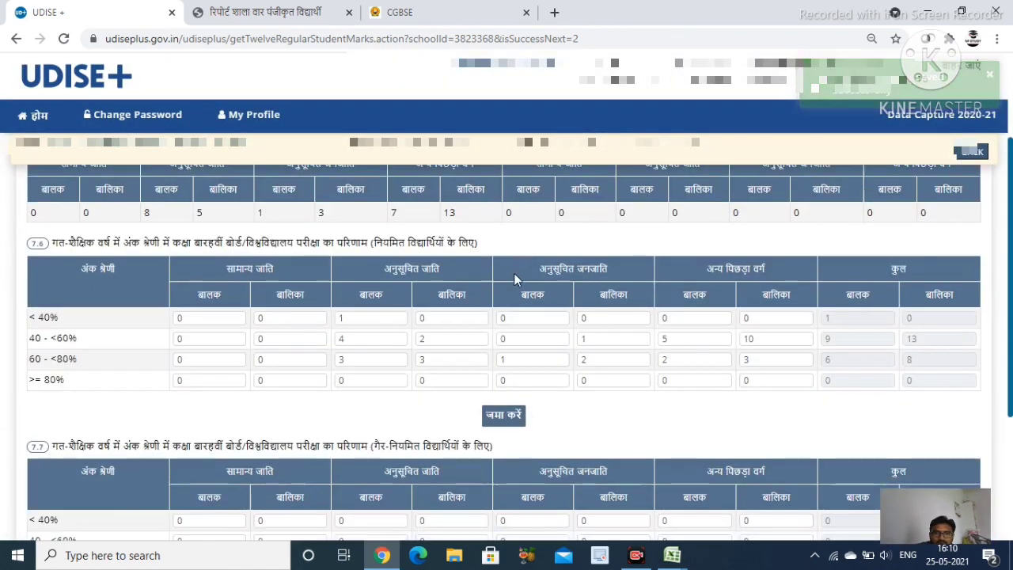
scroll(513, 278, up, 2)
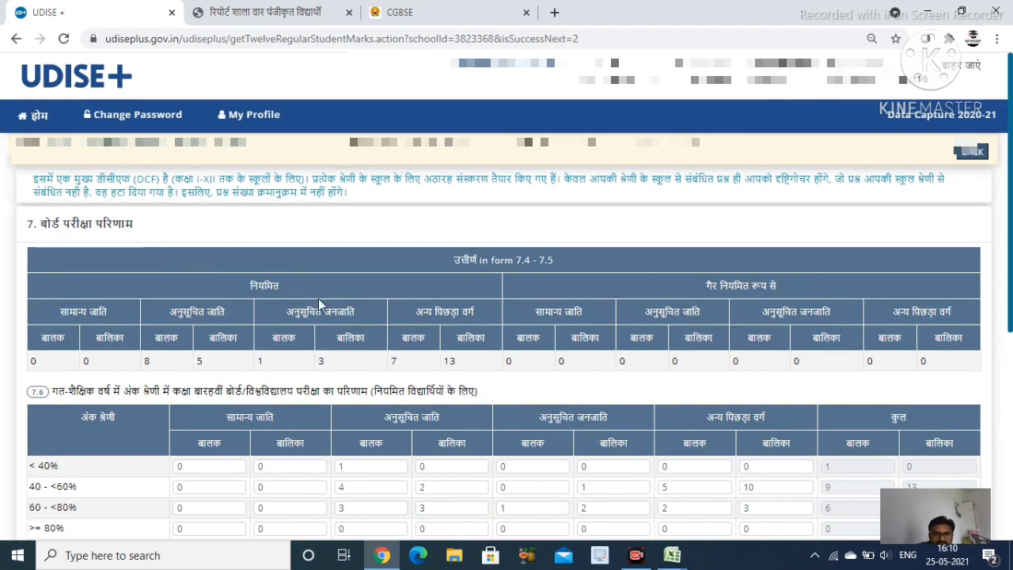
scroll(455, 425, down, 3)
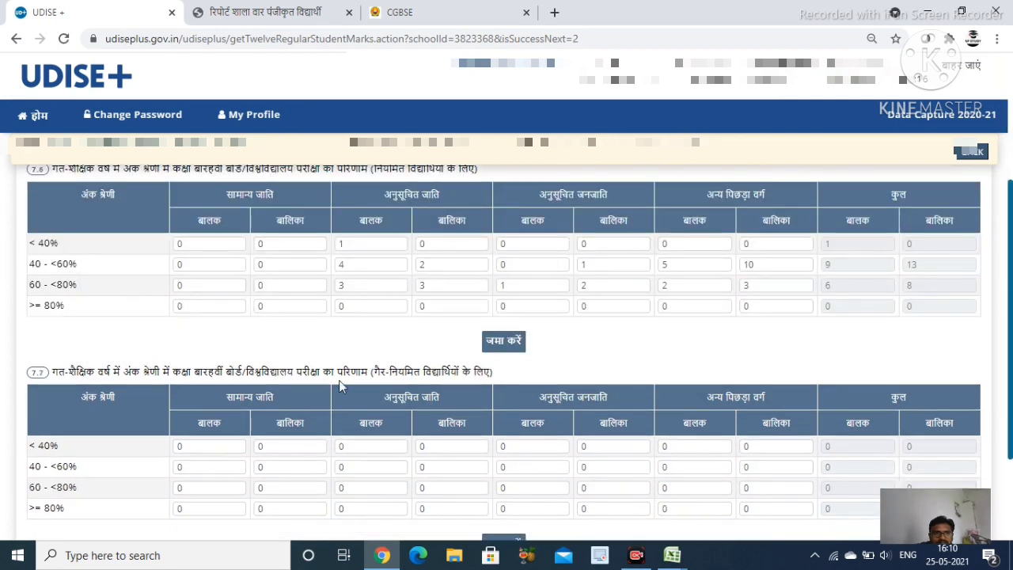
scroll(129, 294, up, 1)
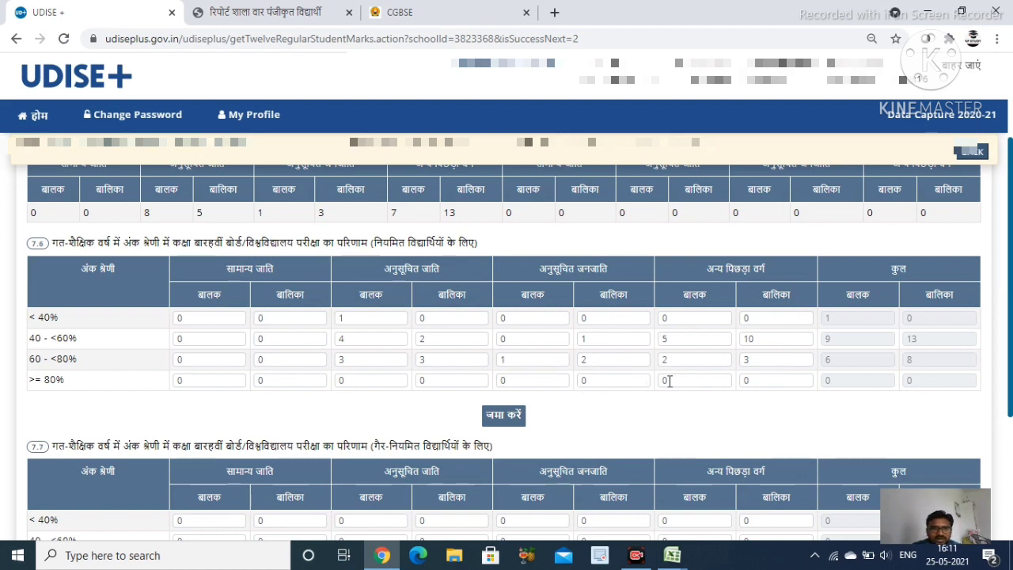
scroll(427, 407, down, 1)
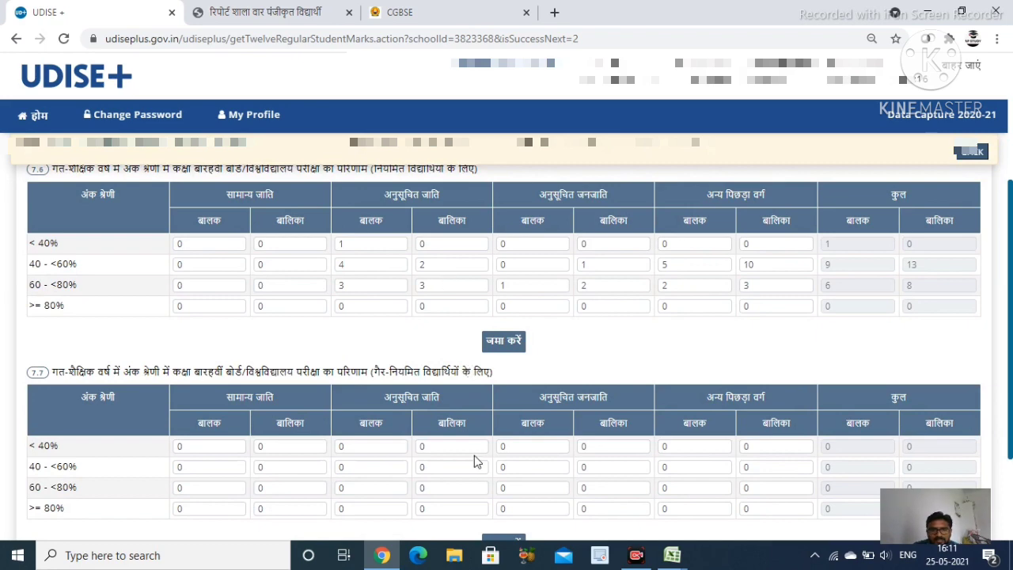
scroll(396, 423, down, 1)
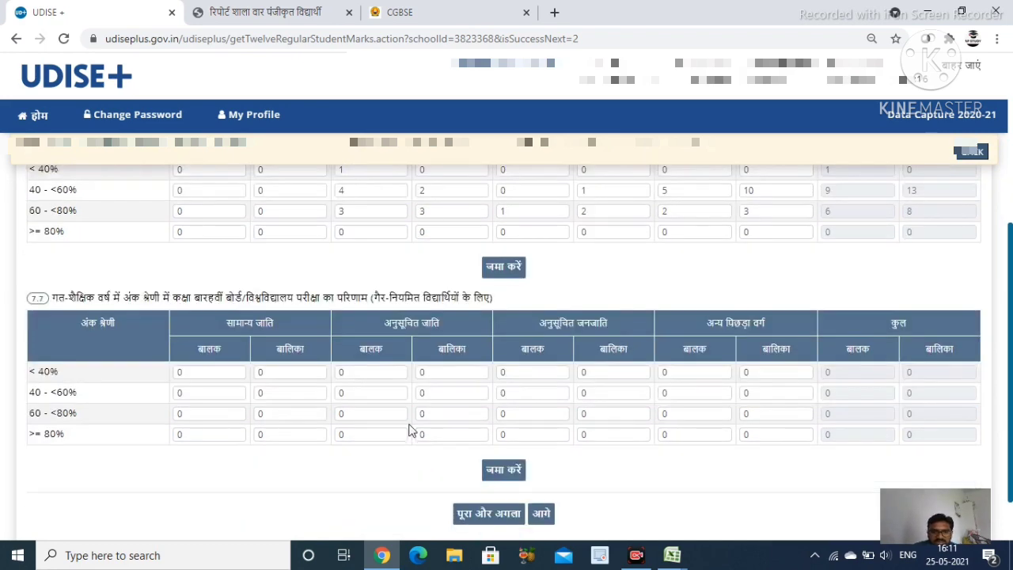
click(497, 521)
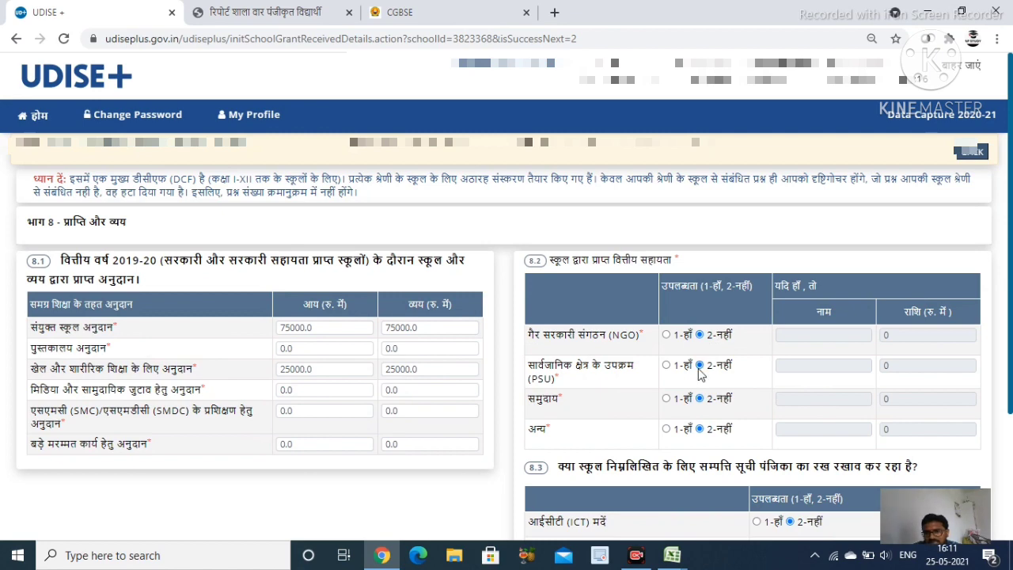
Save part 8 as is, with the 75000 composite school and 25000 sports grants fully spent
scroll(699, 372, down, 3)
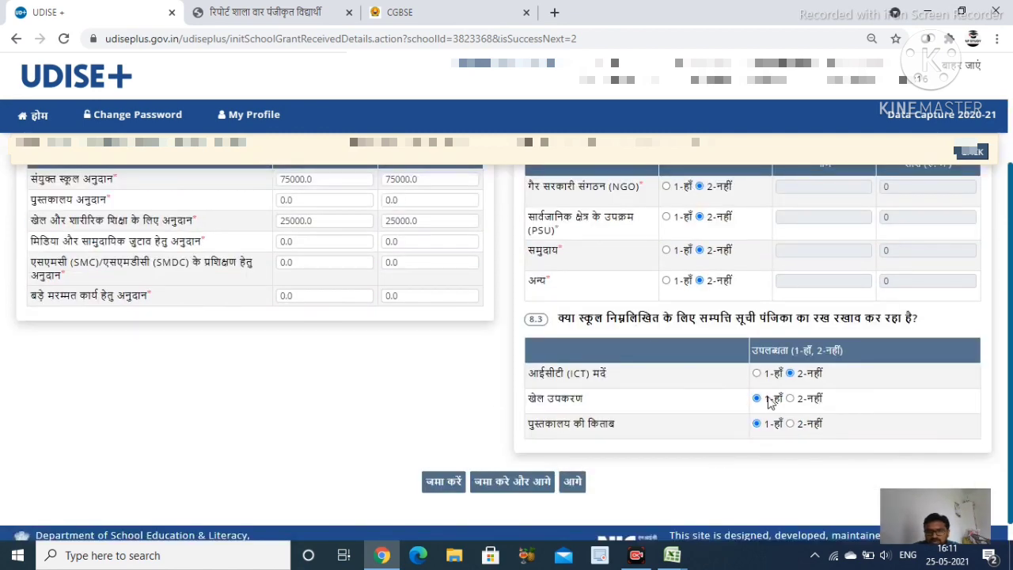
scroll(771, 410, down, 1)
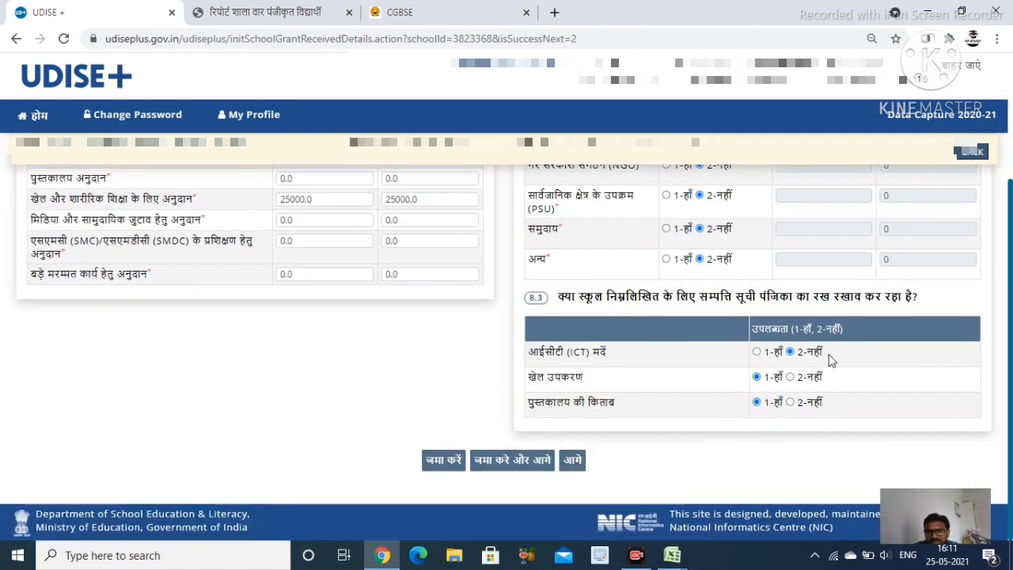
click(505, 470)
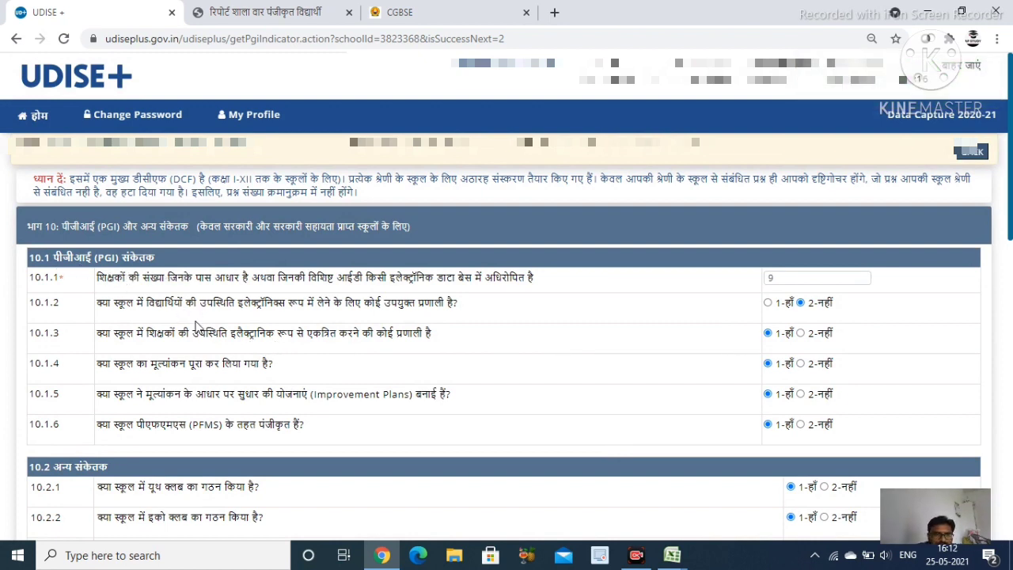
Scroll through sections 10.1, 10.2 and part 11 to check the safety answers down to 11.11
scroll(423, 402, down, 3)
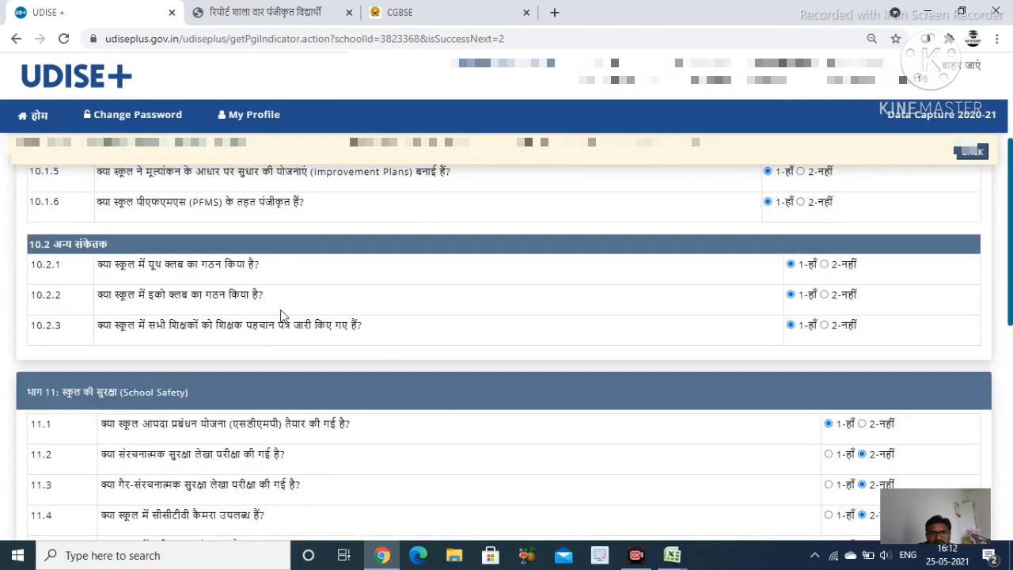
scroll(296, 391, down, 3)
scroll(295, 391, down, 3)
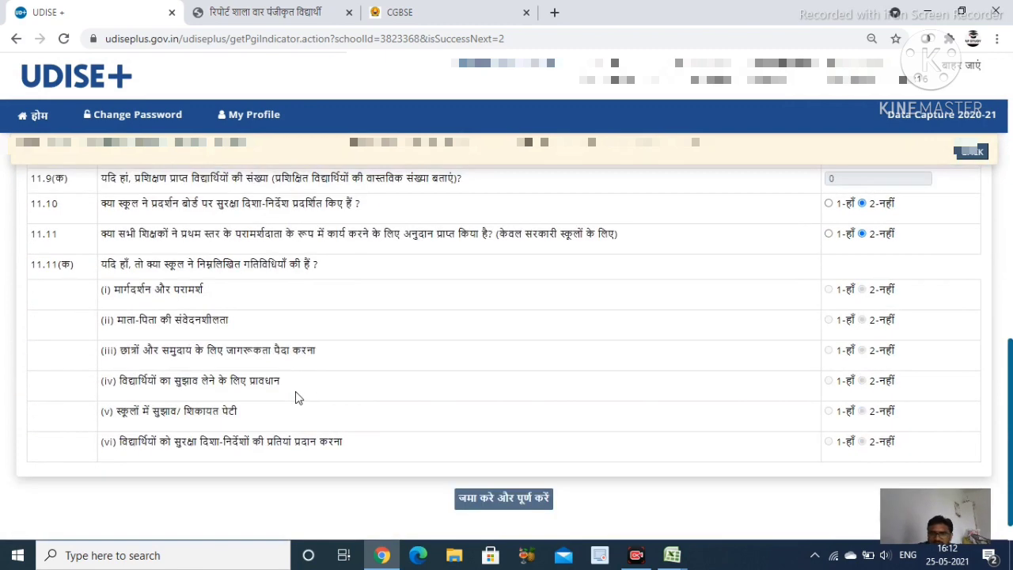
Submit parts 10 and 11 with 'जमा करे और पूर्ण करें' and acknowledge the Important Notes
click(460, 498)
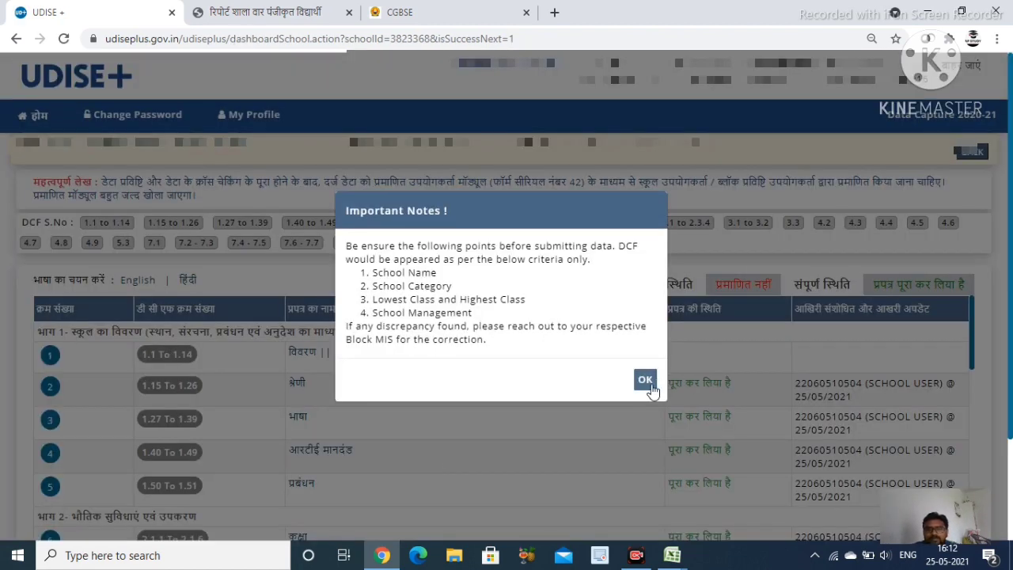
click(648, 383)
scroll(610, 380, down, 10)
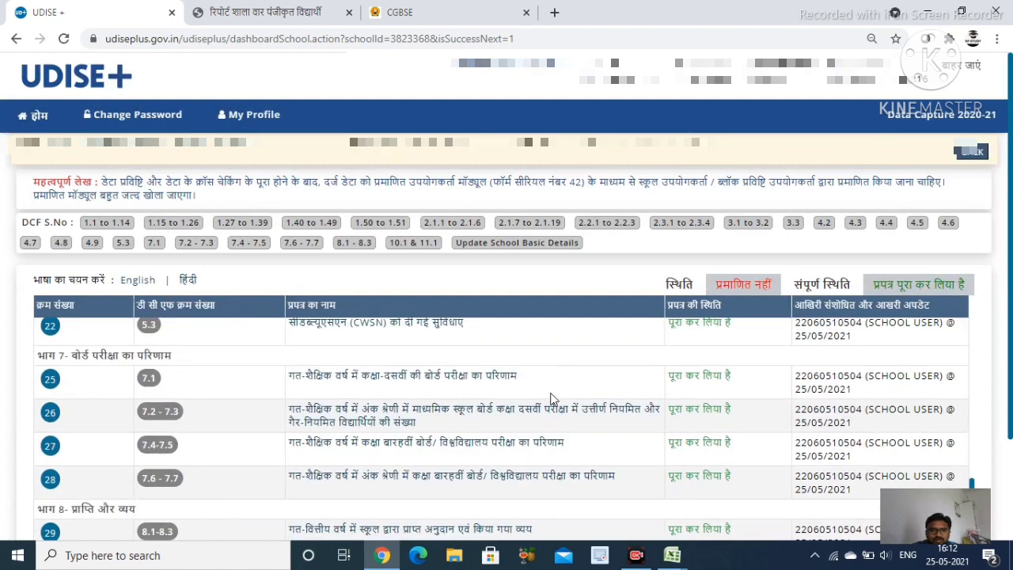
scroll(558, 407, down, 3)
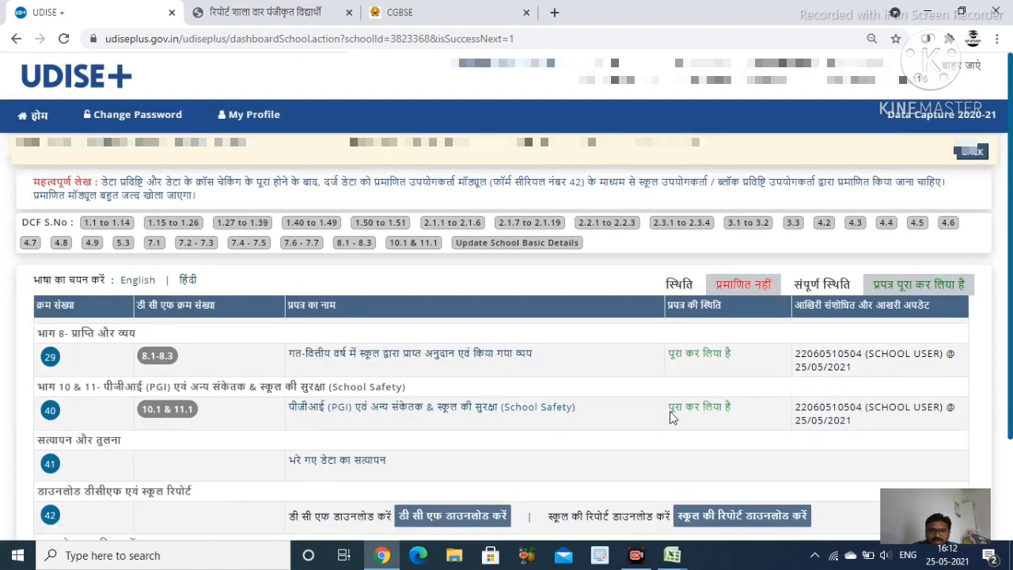
Open the filled-data verification page 'भरे गए डेटा का सत्यापन' from the dashboard
scroll(517, 397, up, 1)
scroll(519, 394, down, 1)
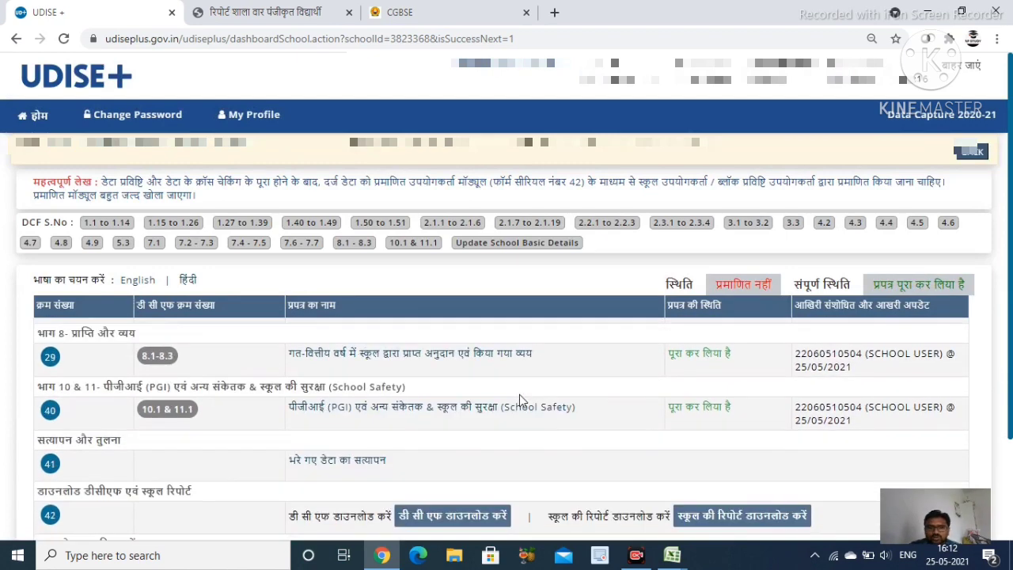
scroll(519, 394, down, 2)
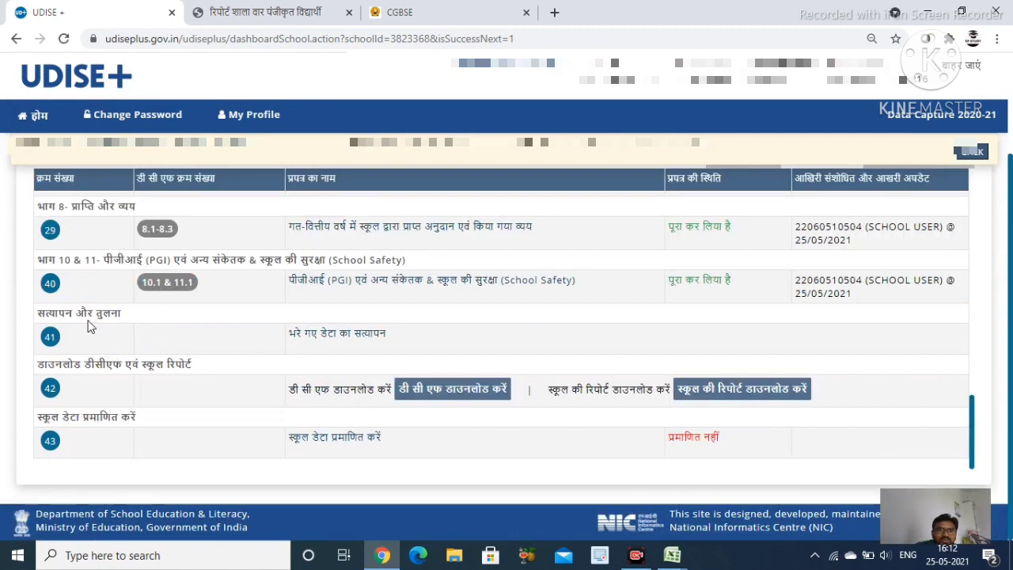
click(345, 334)
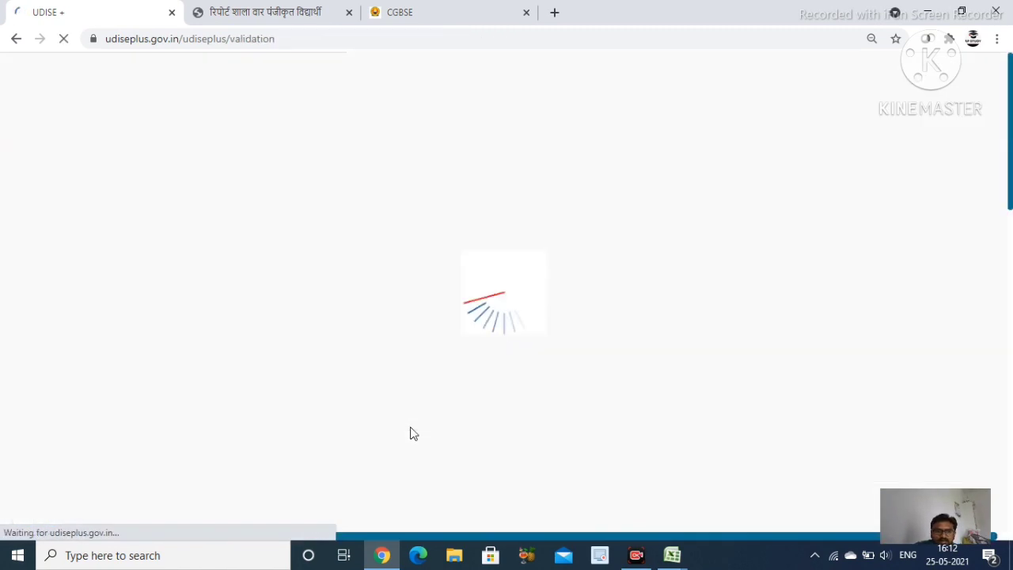
Validate the filled data, confirm every rule reads Successful, and go back to the dashboard
scroll(489, 414, down, 1)
scroll(489, 415, down, 2)
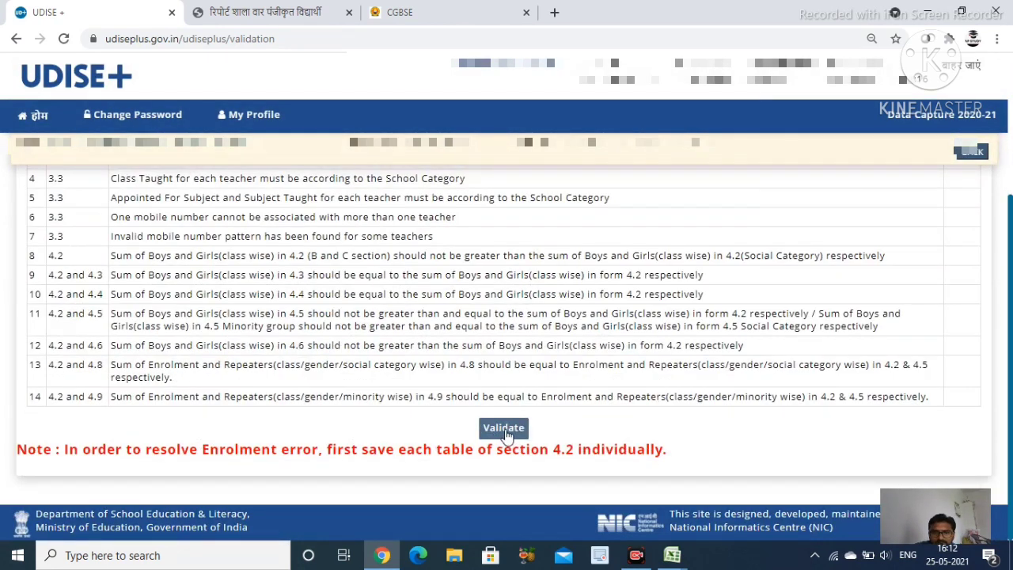
click(505, 429)
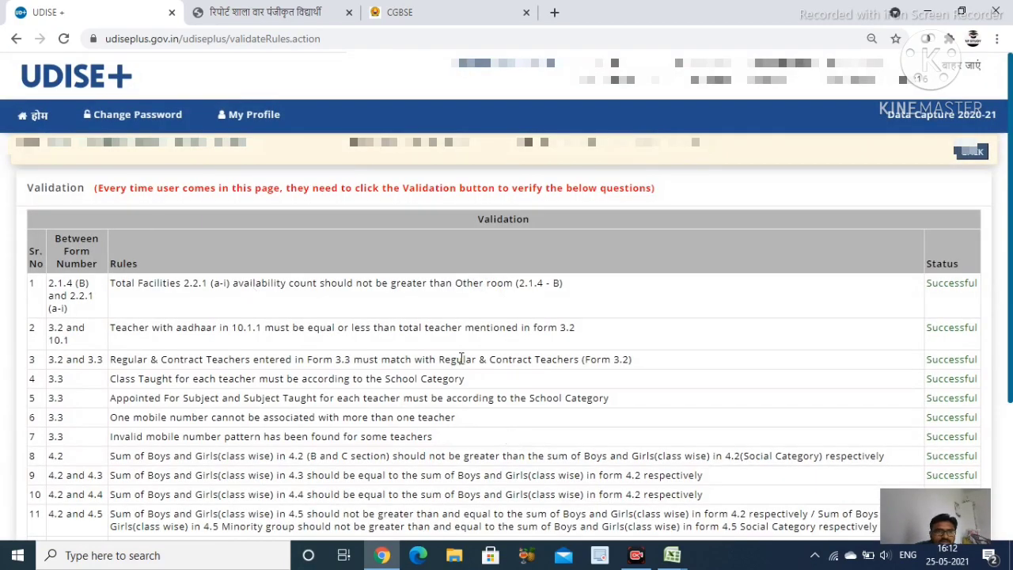
scroll(462, 360, down, 3)
scroll(498, 388, up, 3)
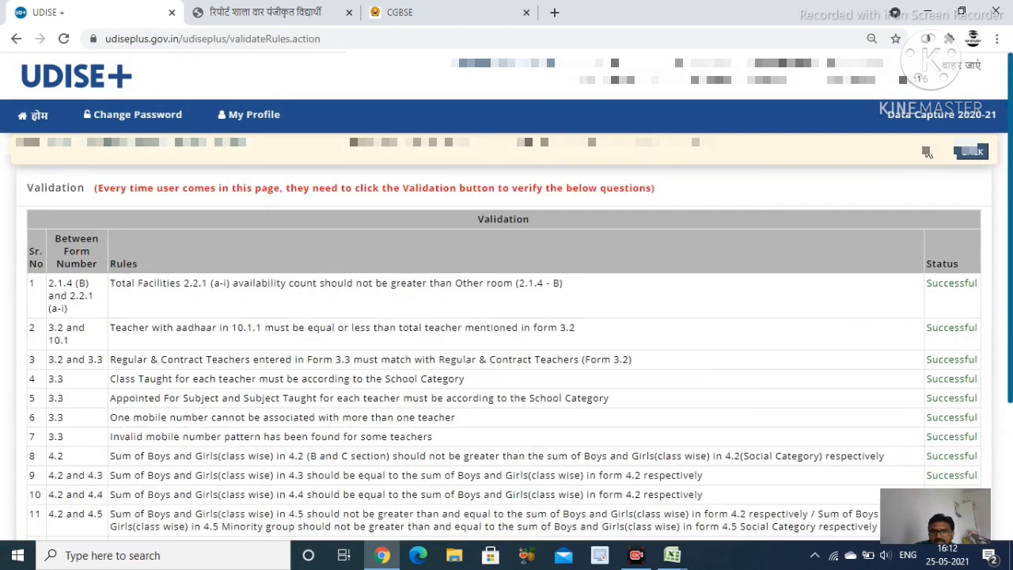
click(963, 154)
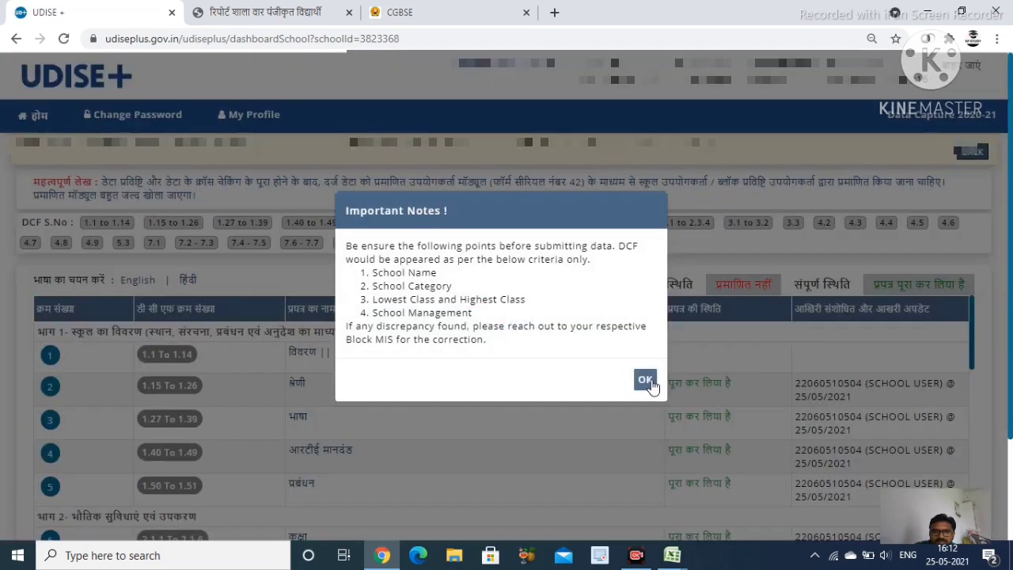
Acknowledge the Important Notes and reopen the 'भरे गए डेटा का सत्यापन' validation page
click(645, 380)
scroll(644, 385, down, 5)
scroll(633, 395, down, 5)
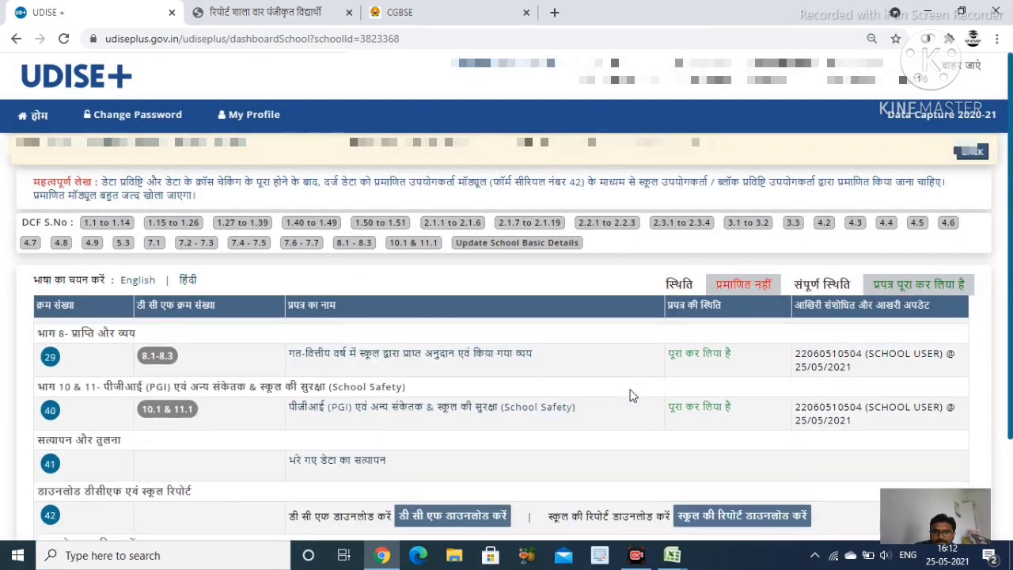
scroll(628, 402, down, 3)
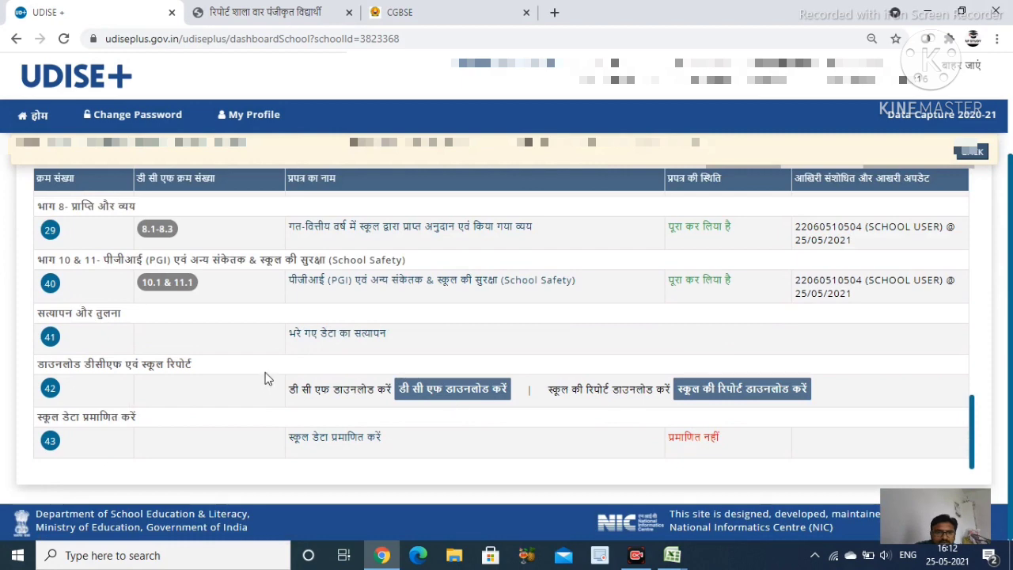
click(338, 335)
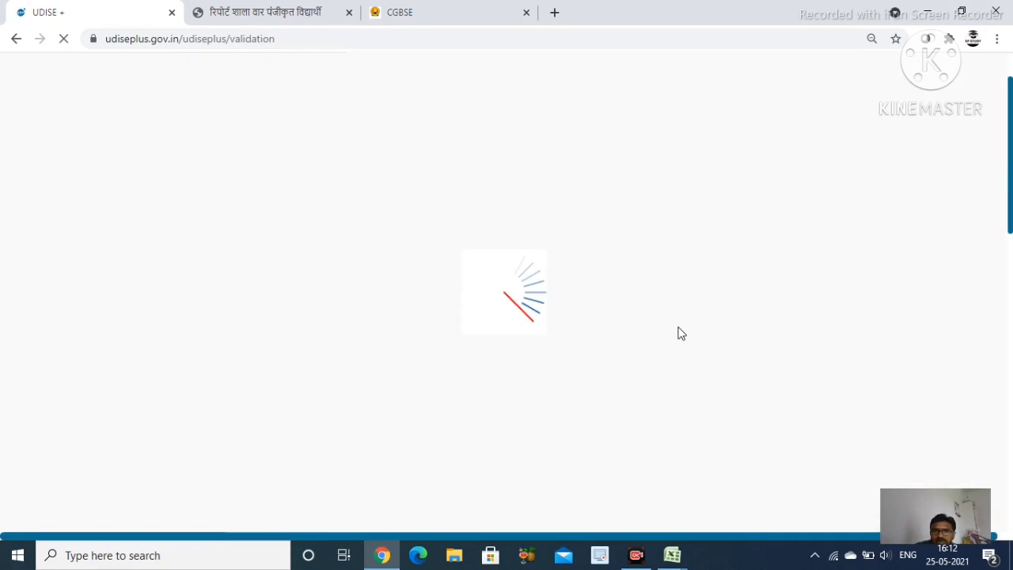
Re-run Validate, check all 14 rules are Successful, and return to the dashboard
scroll(679, 326, down, 1)
scroll(678, 326, up, 3)
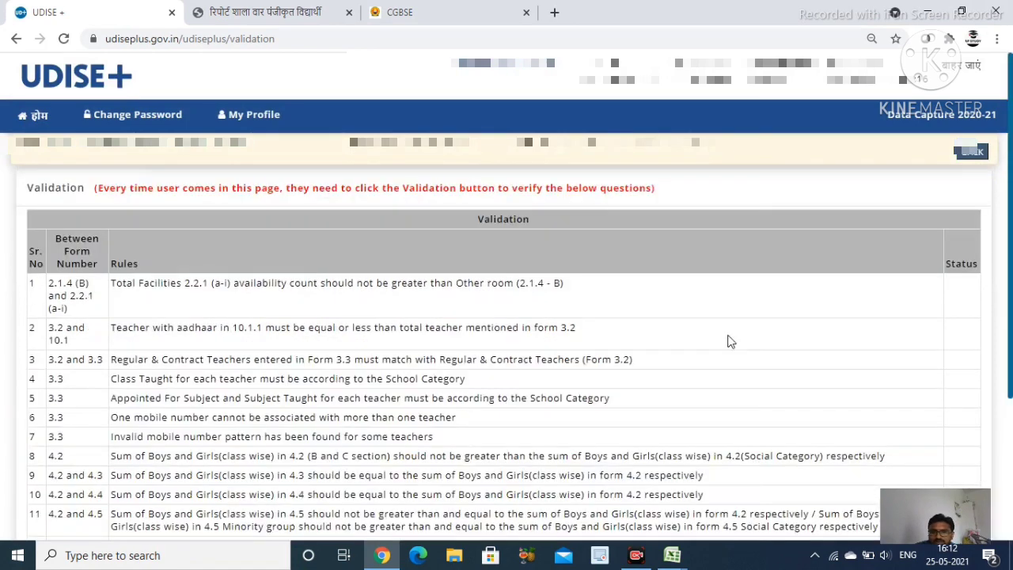
scroll(728, 341, down, 3)
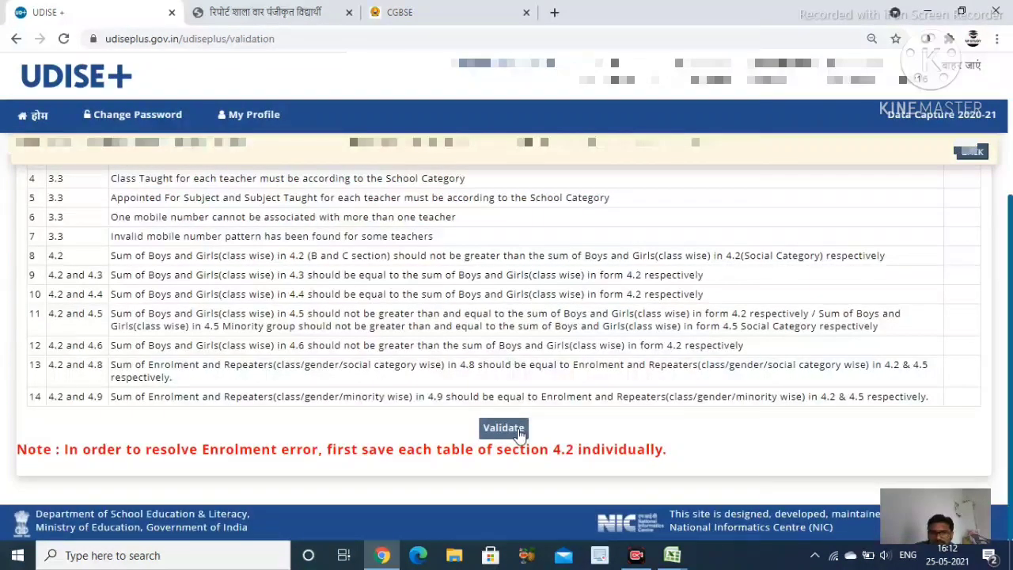
click(519, 434)
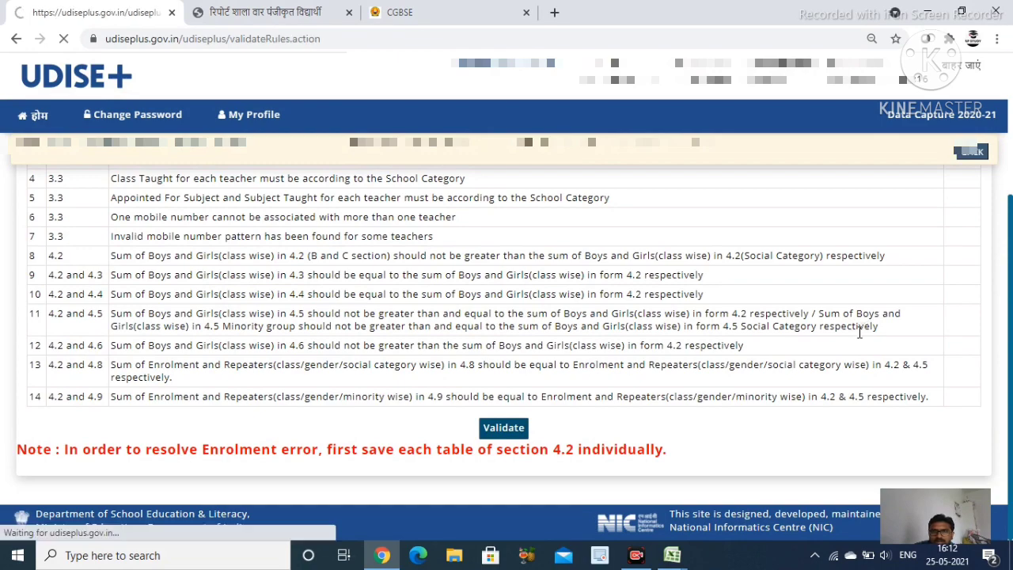
scroll(962, 326, down, 3)
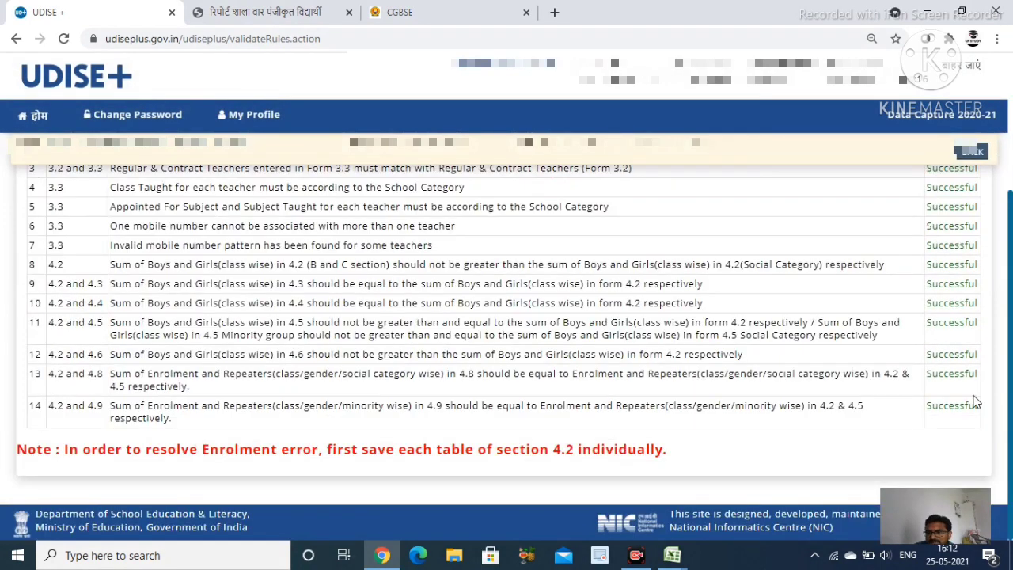
scroll(967, 336, up, 3)
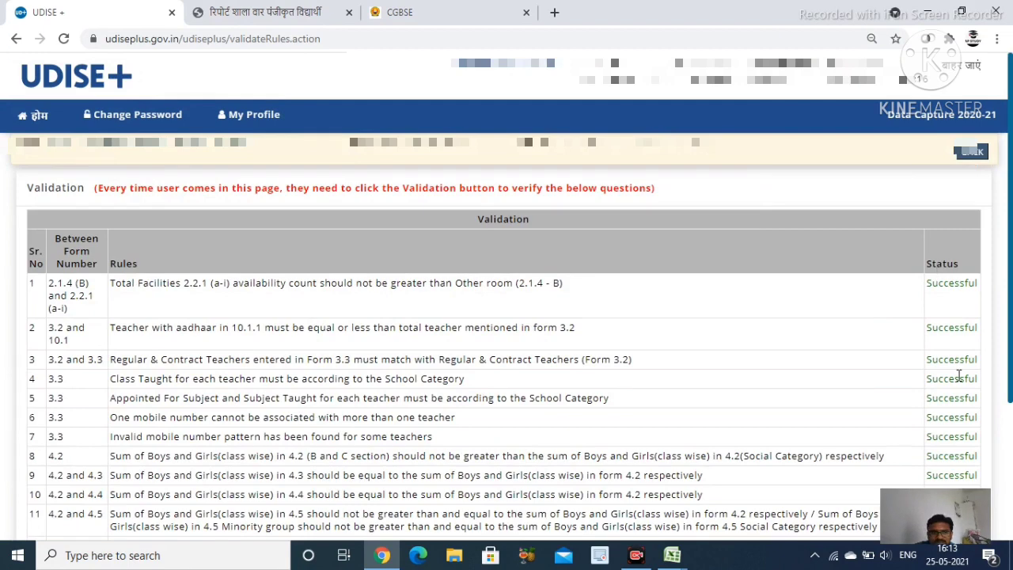
scroll(959, 377, down, 3)
scroll(490, 372, up, 3)
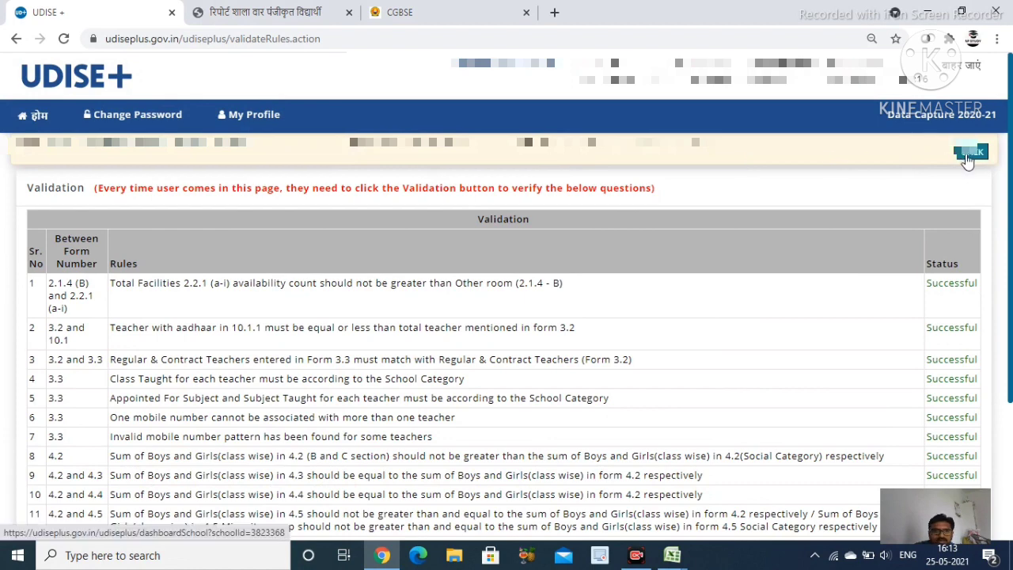
click(966, 154)
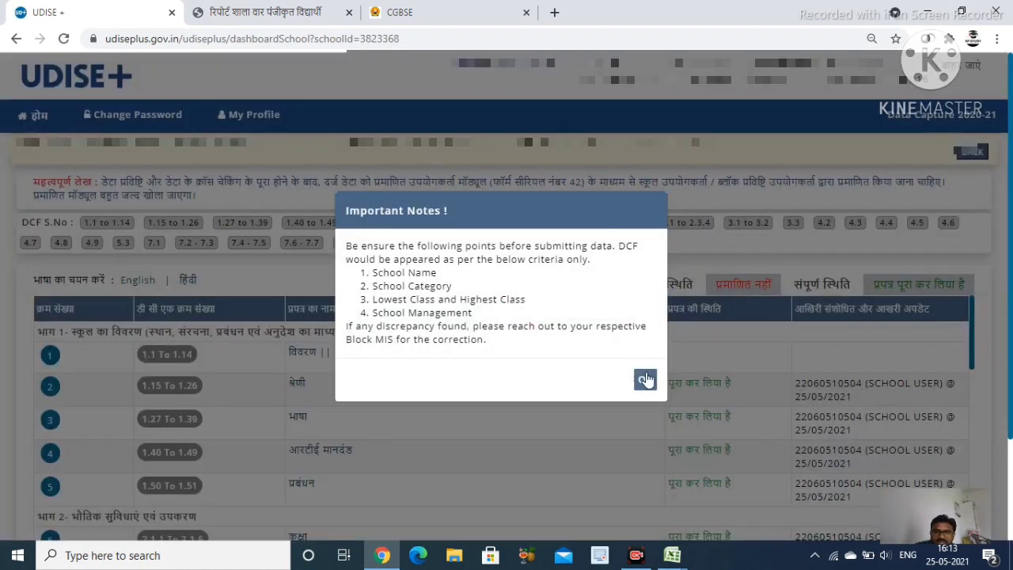
Download the DCF and the school report as PDFs from row 42 of the dashboard
click(644, 379)
scroll(309, 293, down, 15)
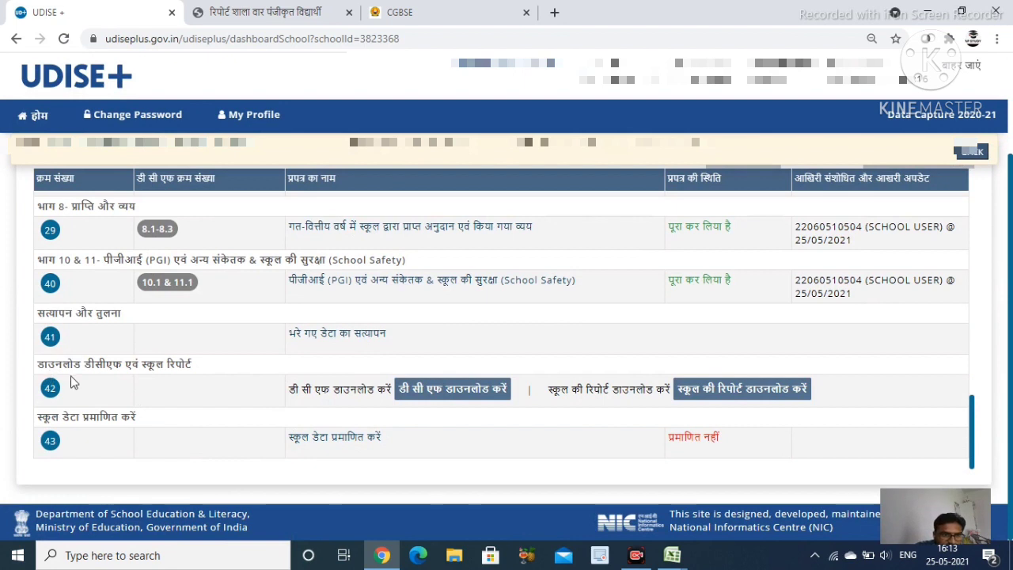
click(488, 394)
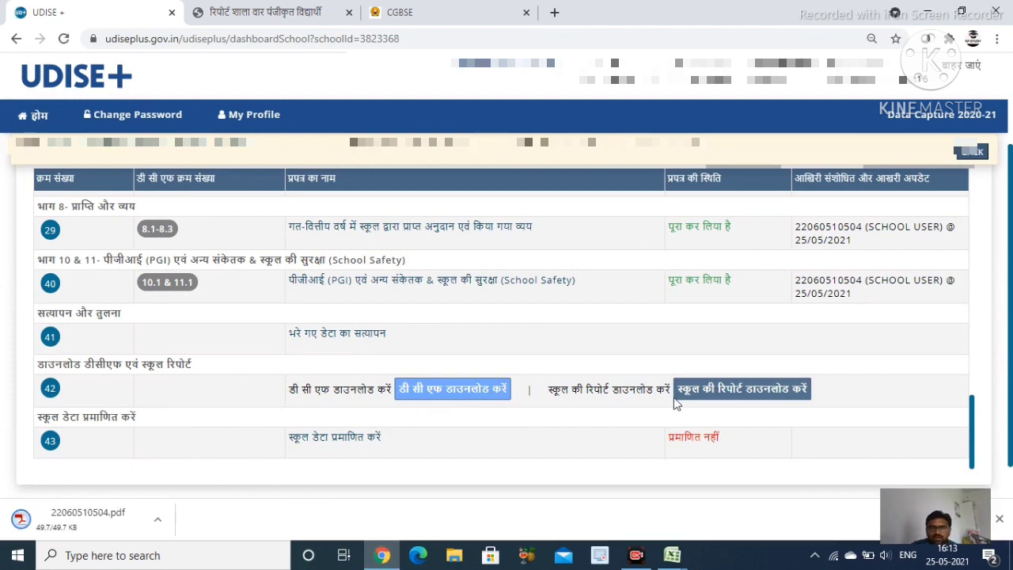
click(725, 393)
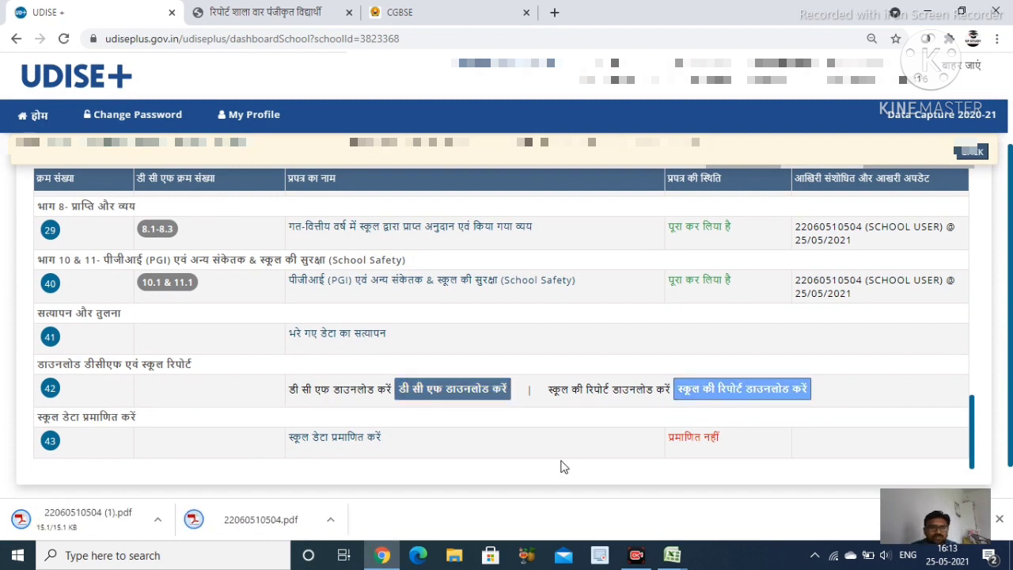
scroll(415, 429, down, 2)
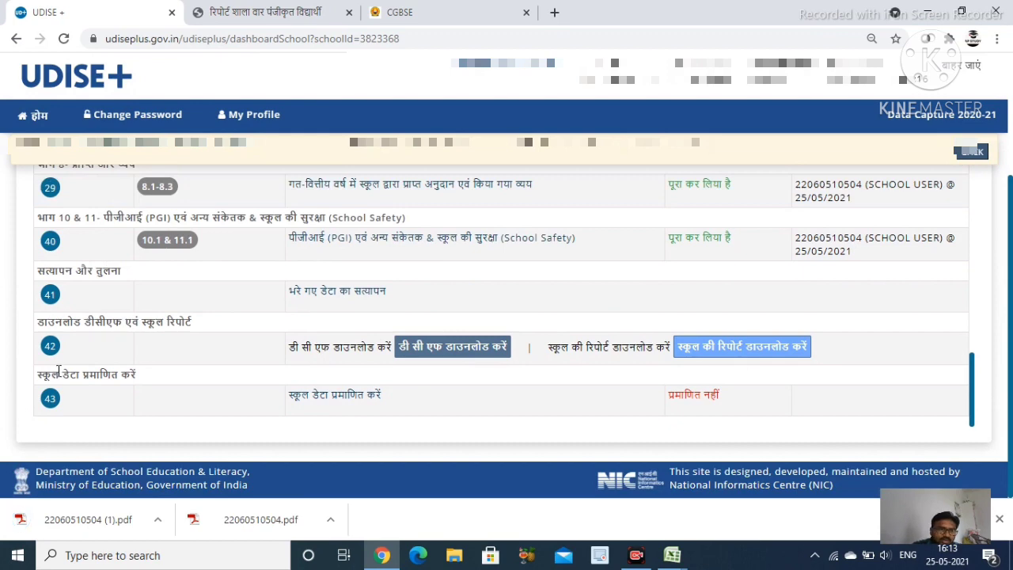
click(354, 403)
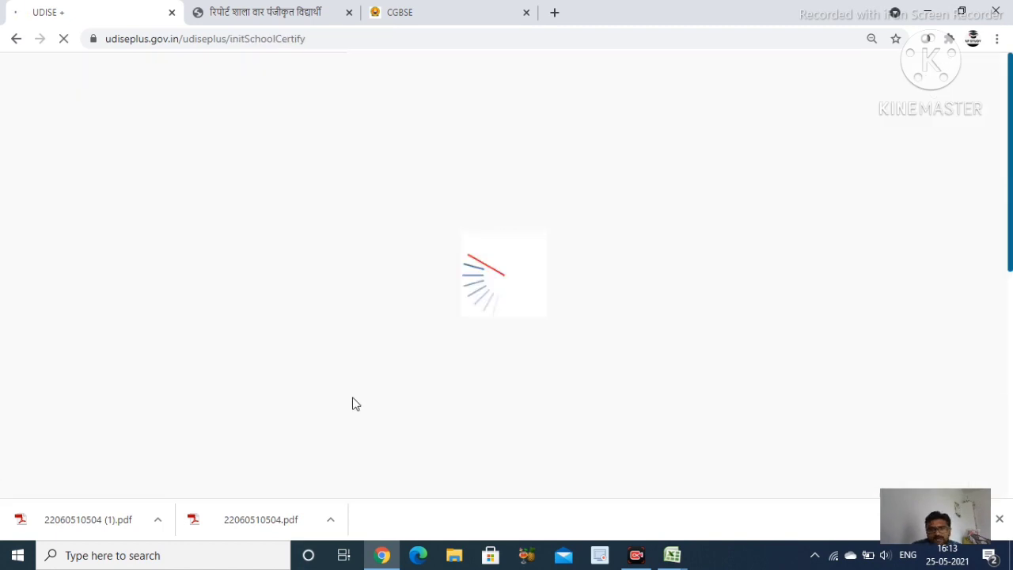
scroll(546, 414, down, 3)
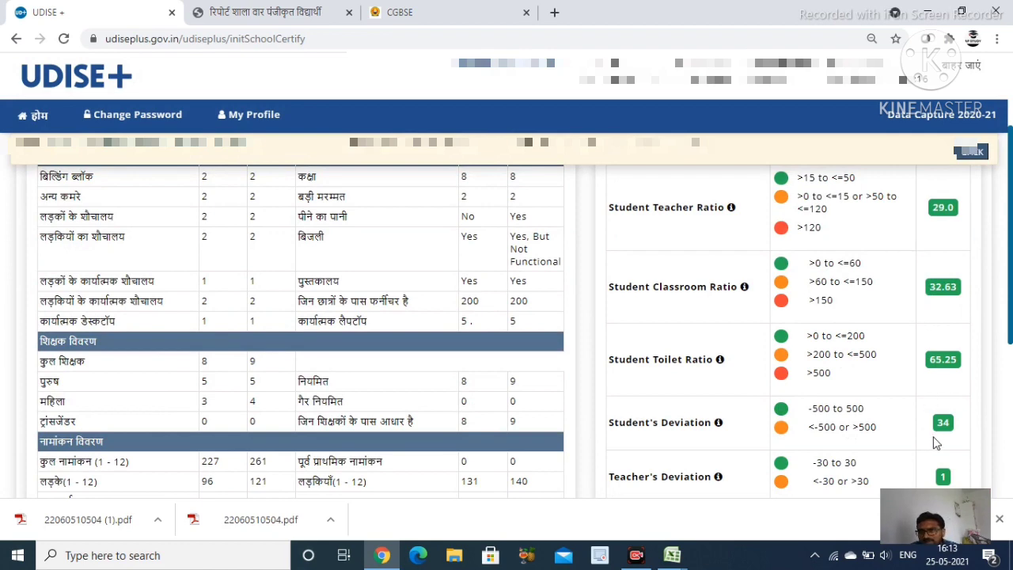
scroll(933, 440, up, 1)
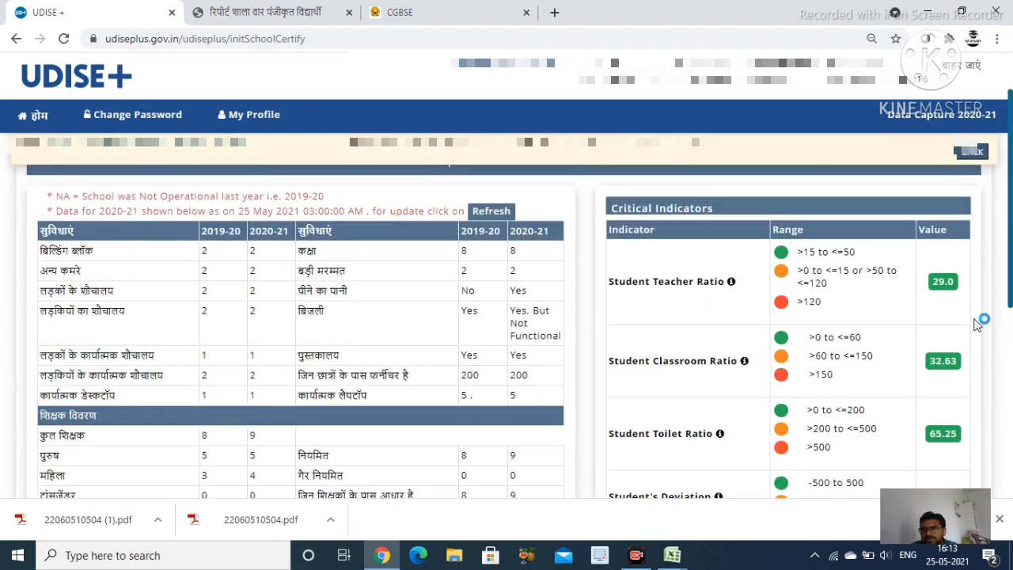
scroll(968, 333, down, 2)
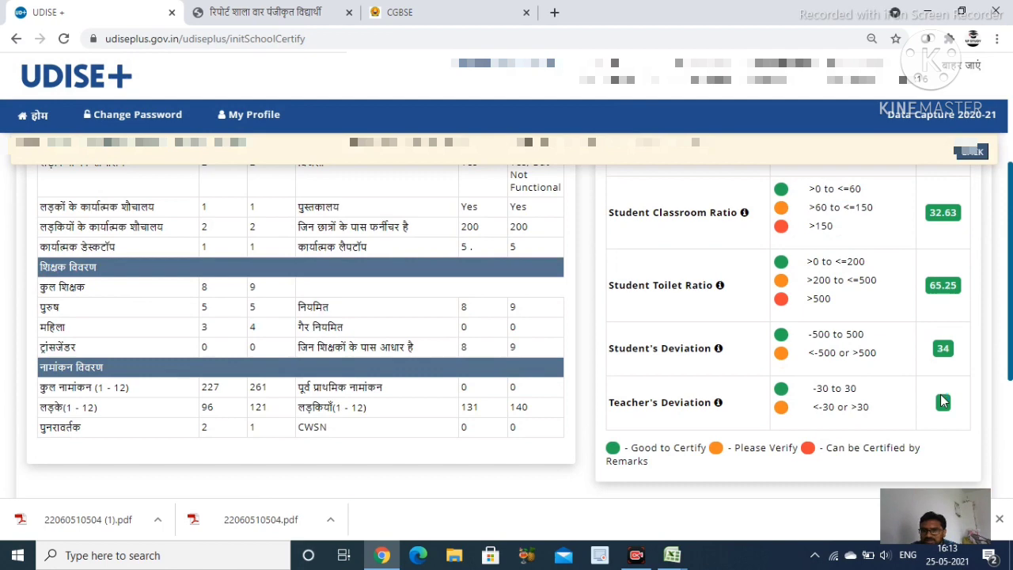
scroll(941, 396, up, 2)
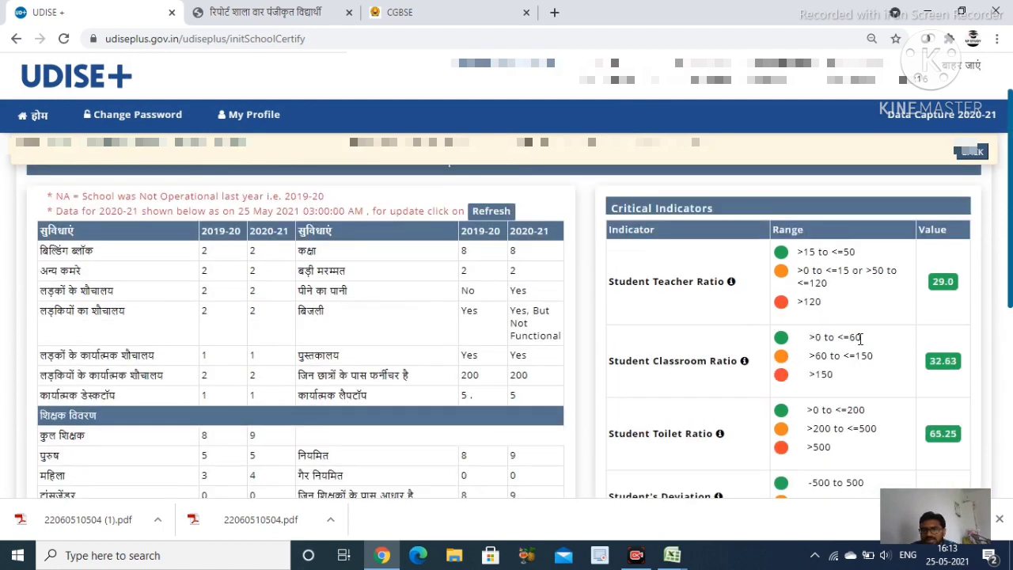
scroll(724, 312, down, 1)
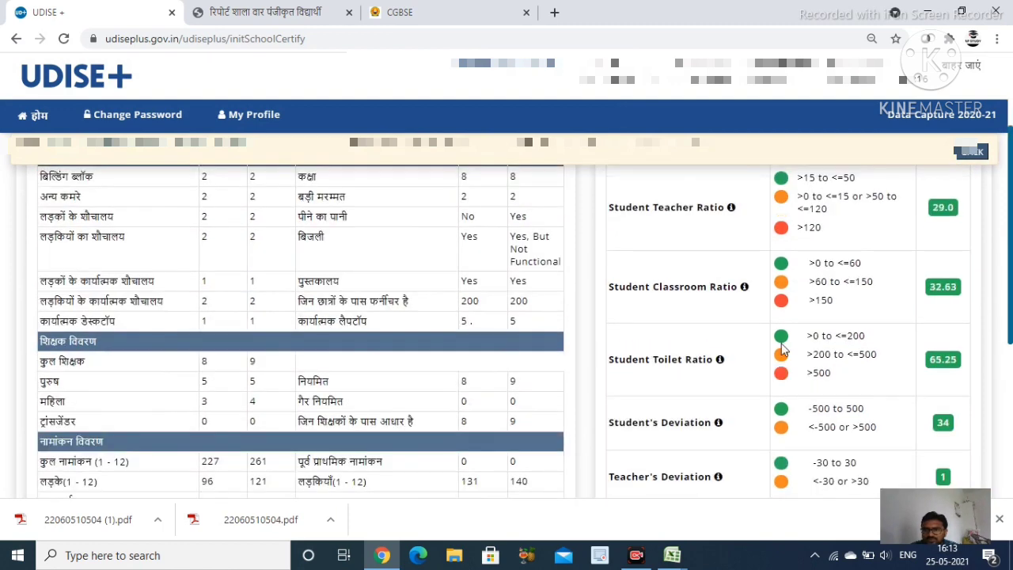
scroll(782, 351, up, 2)
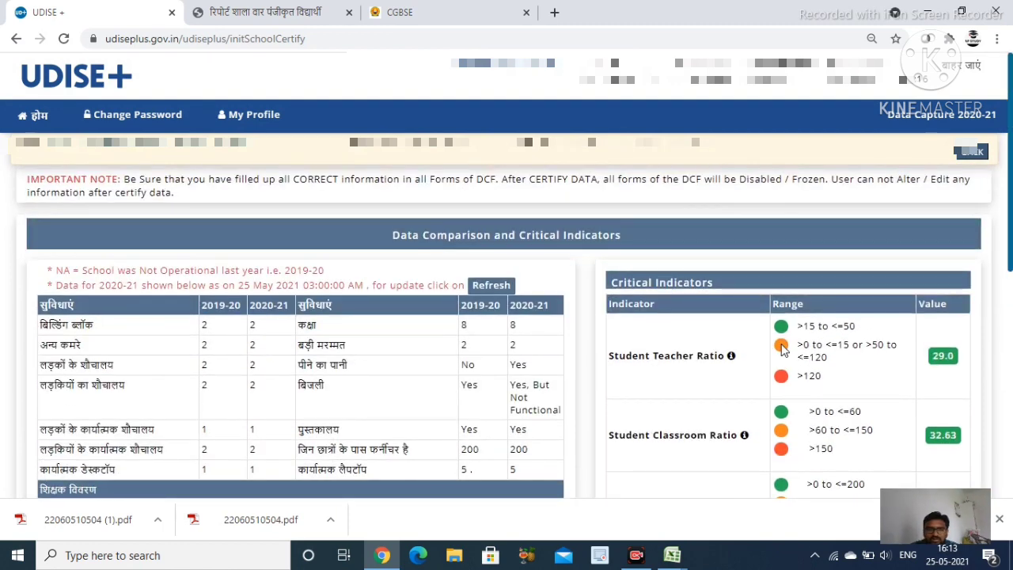
scroll(781, 350, down, 5)
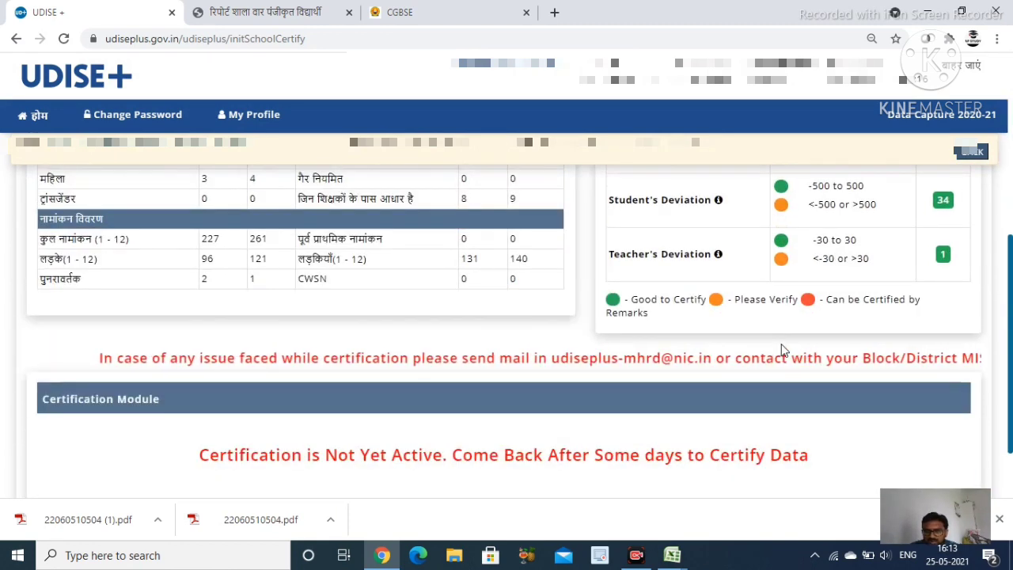
scroll(781, 347, up, 5)
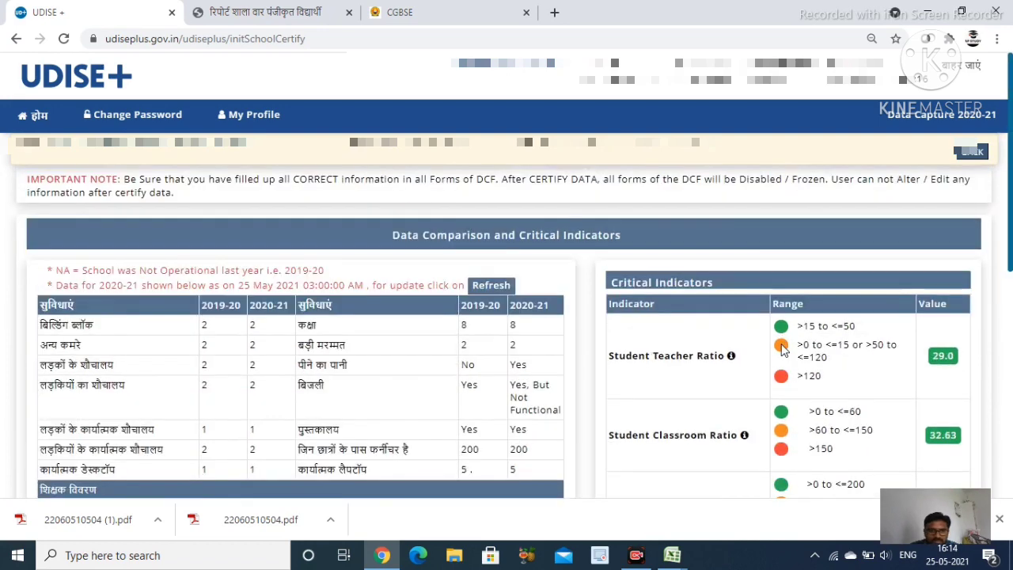
scroll(782, 350, down, 1)
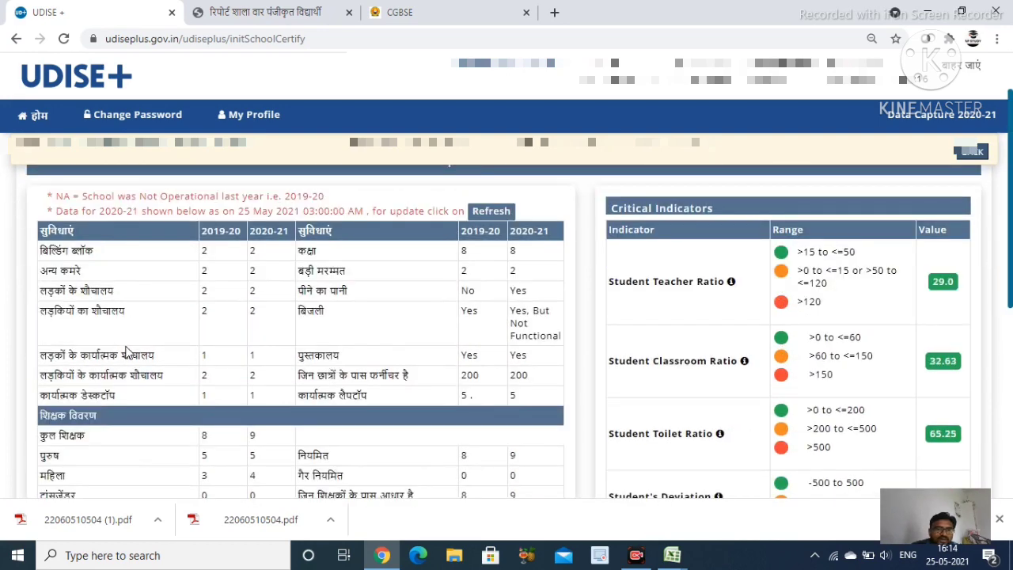
scroll(388, 365, down, 5)
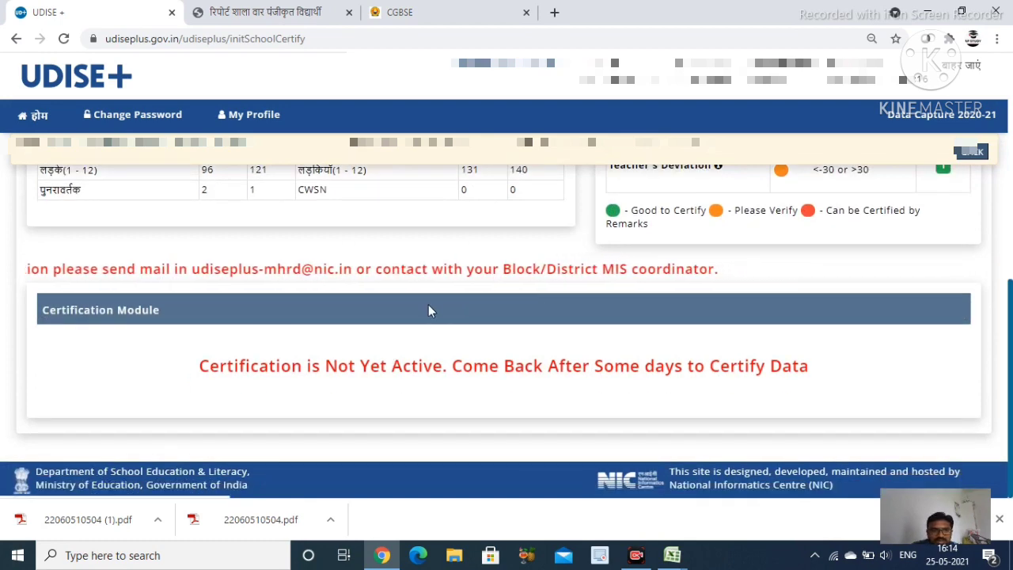
scroll(423, 305, up, 5)
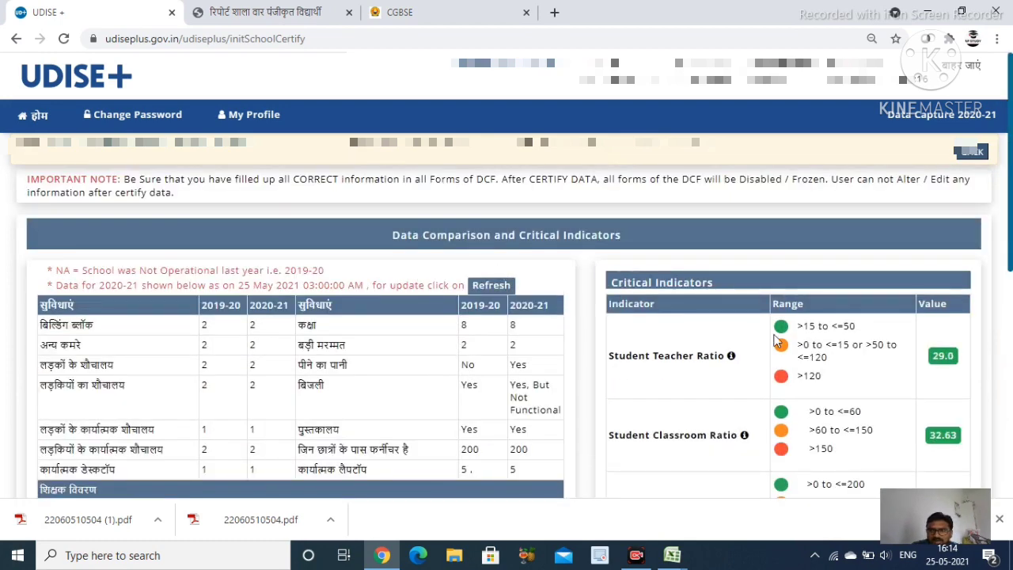
scroll(775, 400, down, 1)
scroll(774, 401, up, 1)
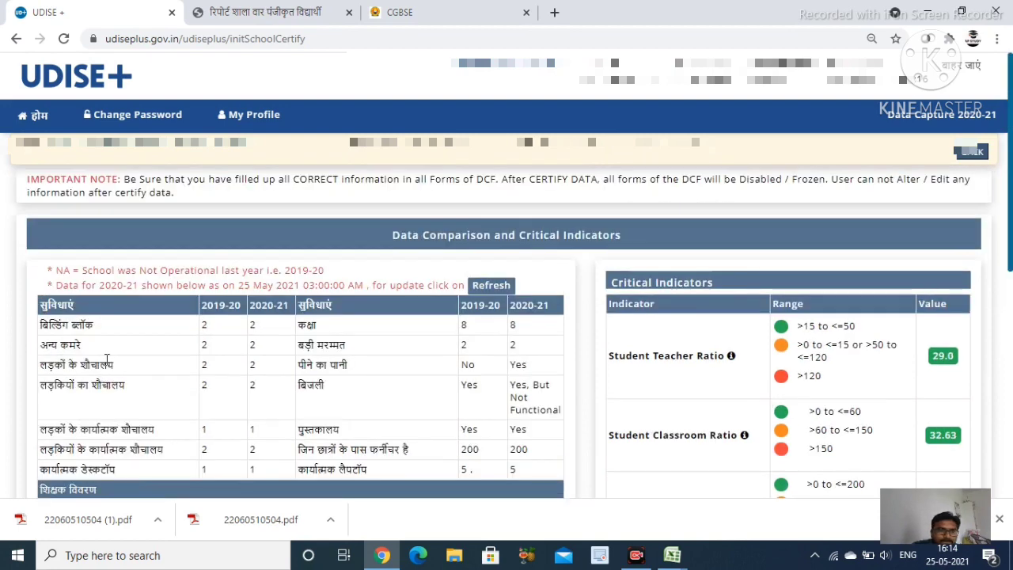
scroll(403, 364, down, 5)
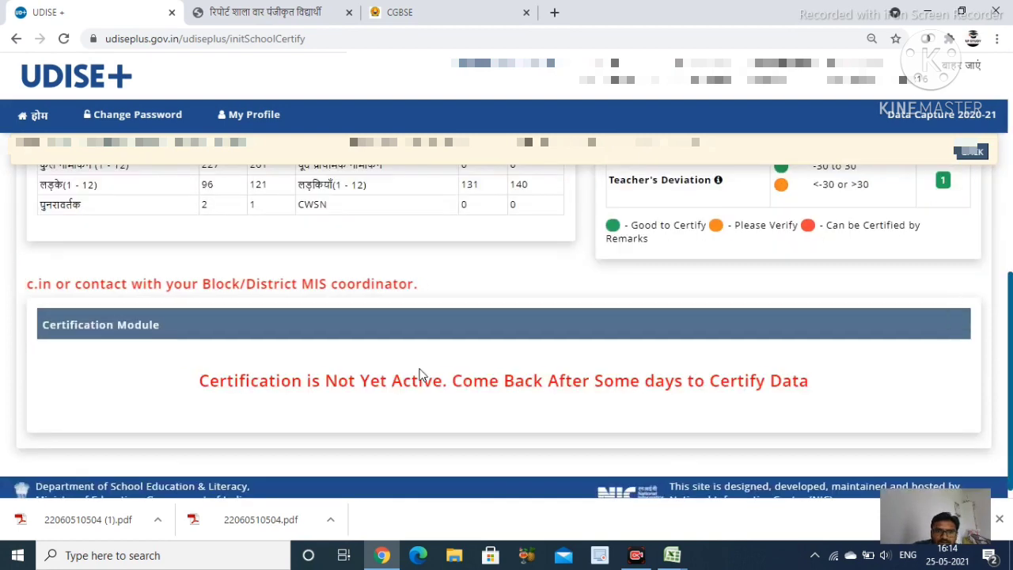
scroll(447, 380, down, 1)
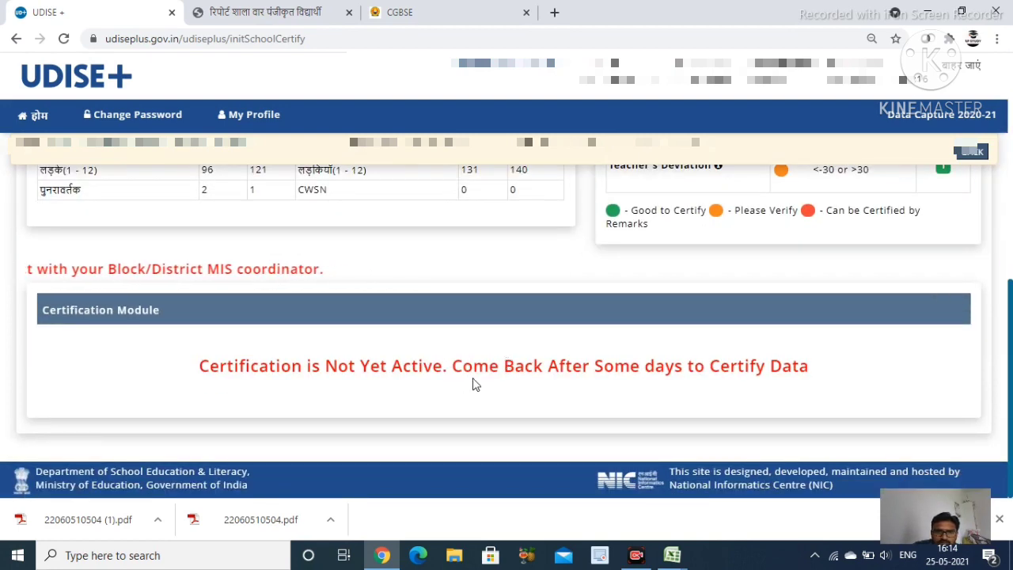
scroll(574, 362, up, 10)
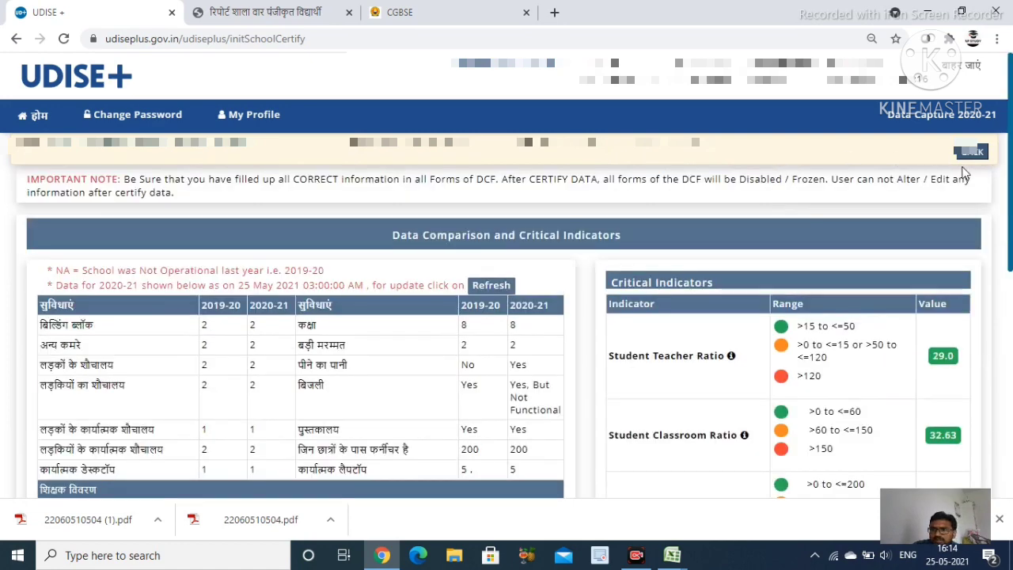
Open 'स्कूल डेटा प्रमाणित करें' and refresh the 2020-21 comparison data
click(971, 152)
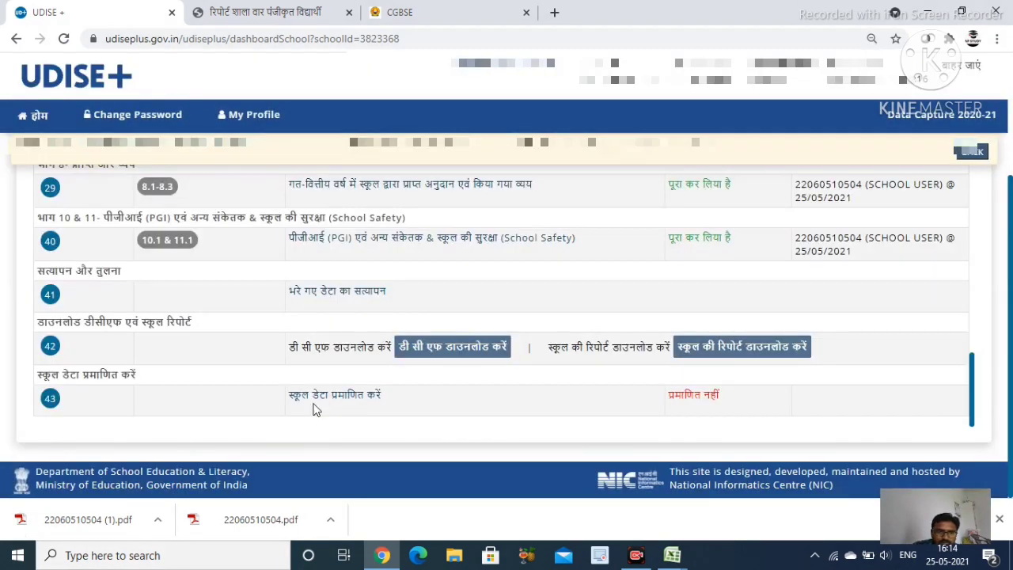
click(324, 395)
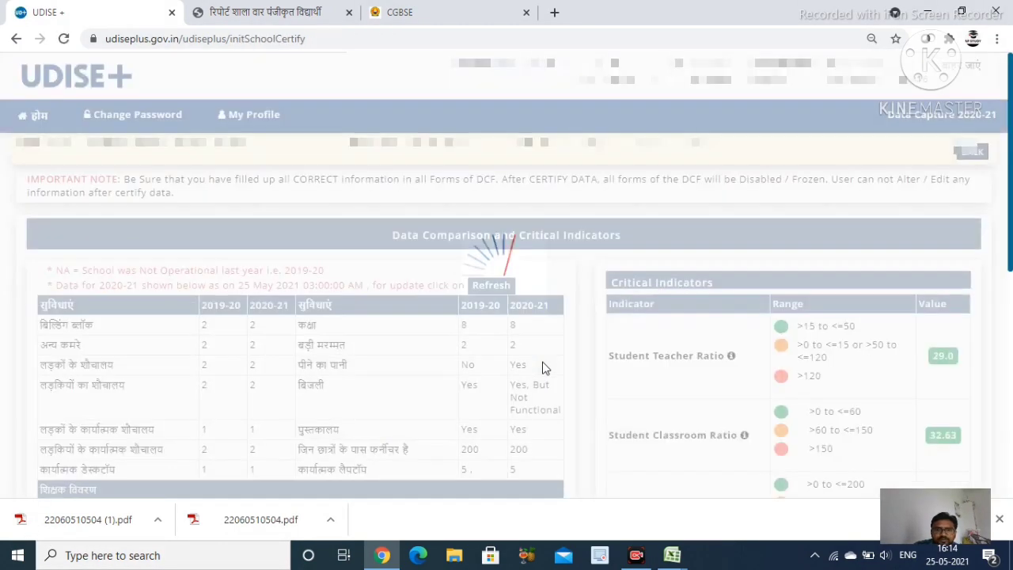
scroll(546, 369, down, 10)
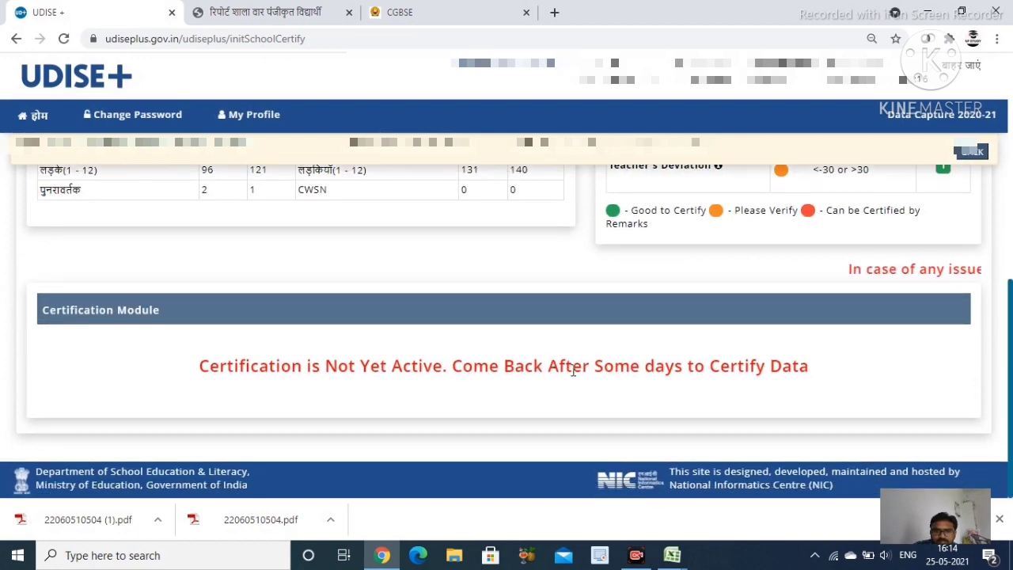
scroll(578, 361, up, 10)
click(494, 286)
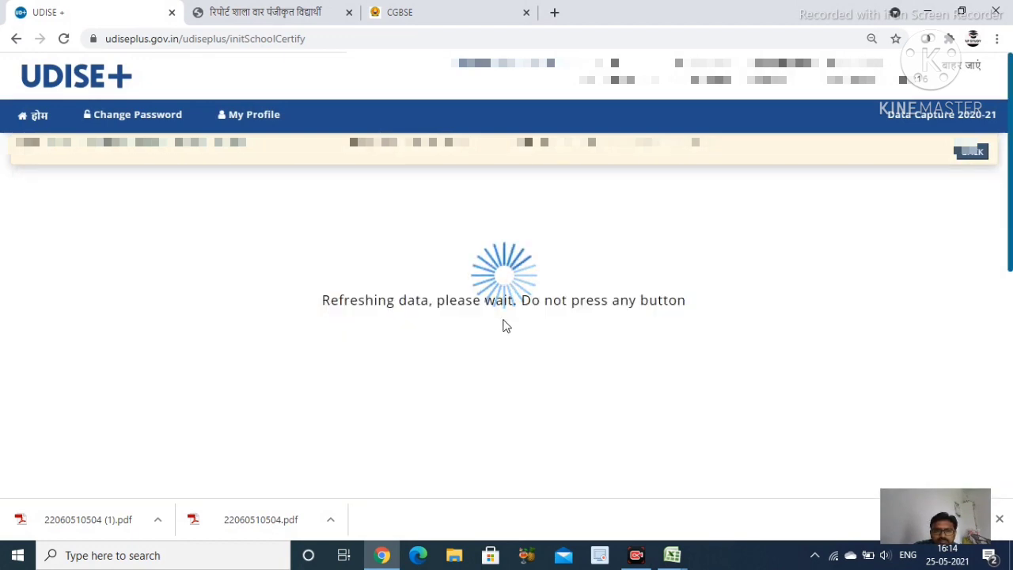
Review the critical indicators: student-classroom ratio 32.63, student-toilet ratio 65.25, deviations 34 and 1
scroll(519, 323, down, 2)
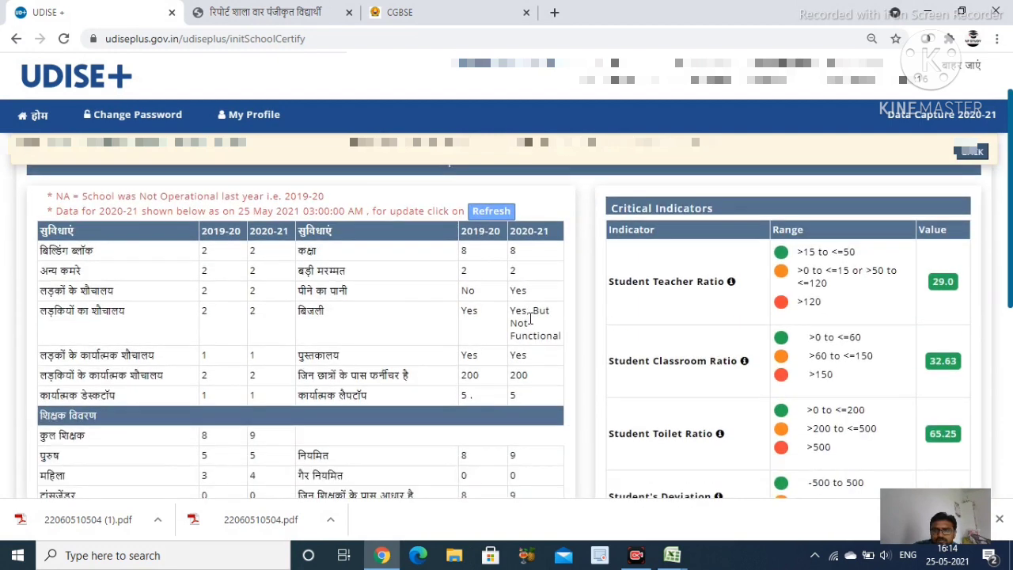
scroll(530, 317, up, 2)
scroll(526, 332, down, 10)
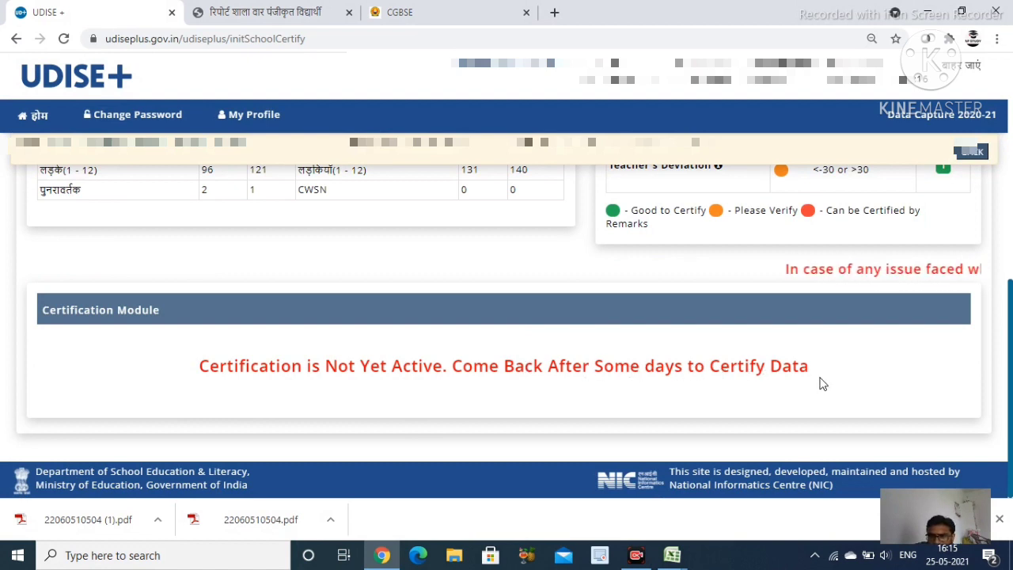
scroll(710, 339, up, 1)
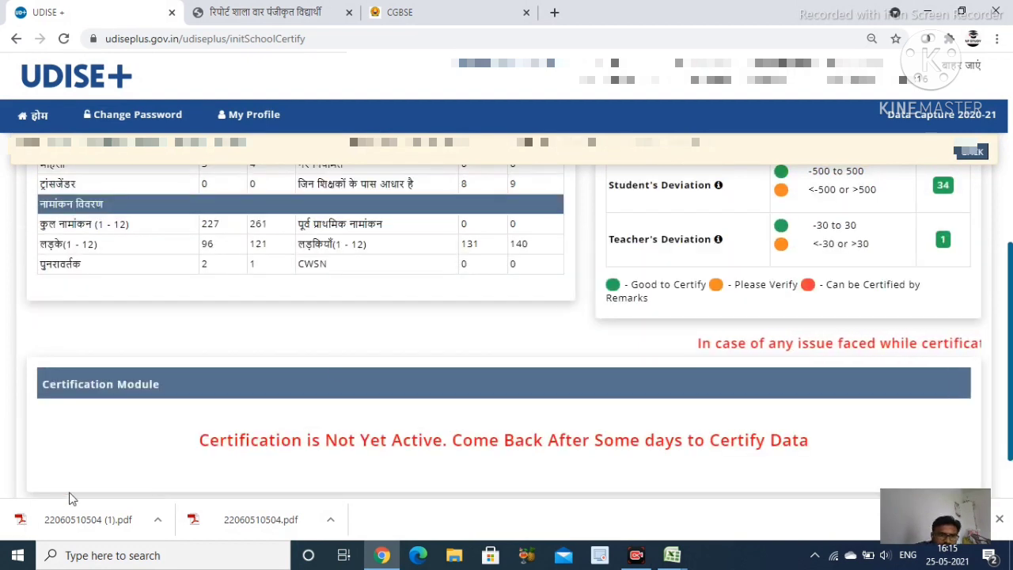
scroll(402, 352, up, 1)
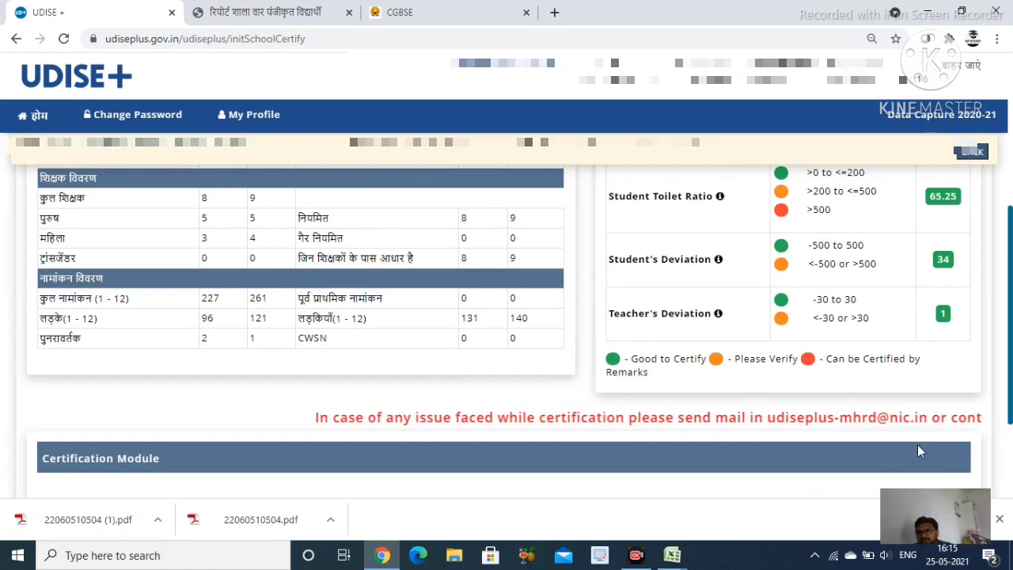
scroll(882, 419, up, 2)
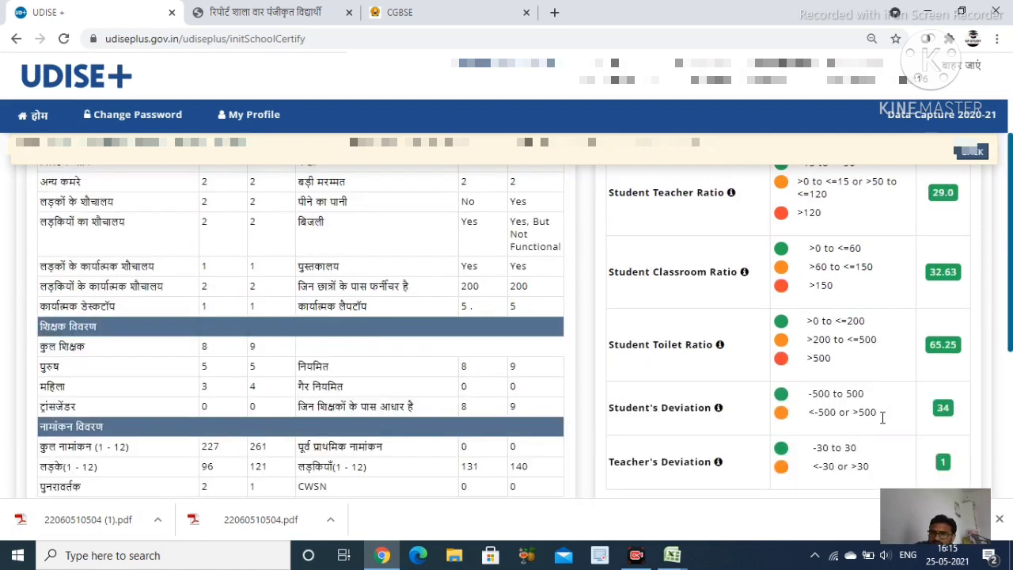
scroll(882, 418, down, 2)
scroll(640, 403, up, 4)
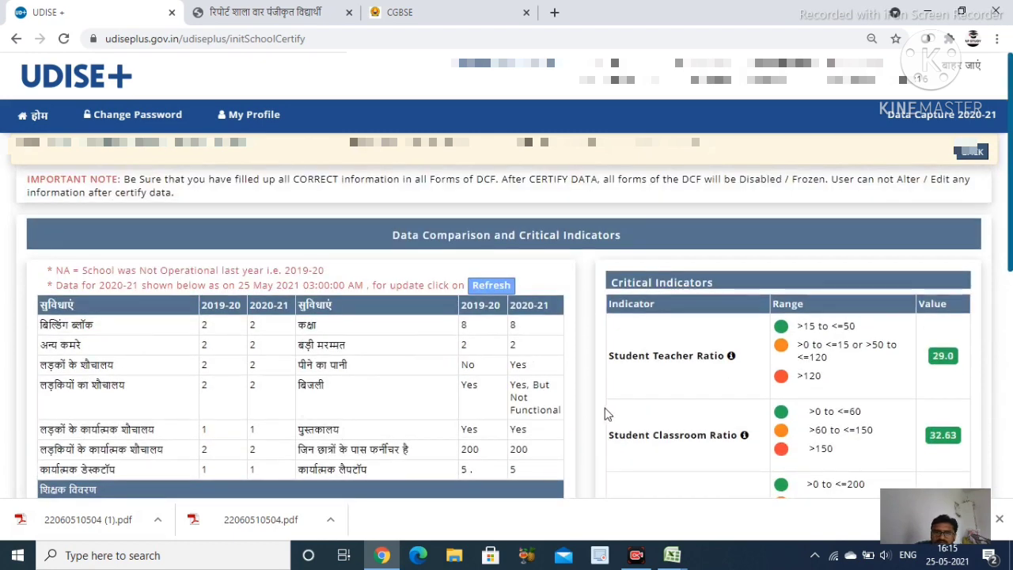
scroll(117, 391, down, 8)
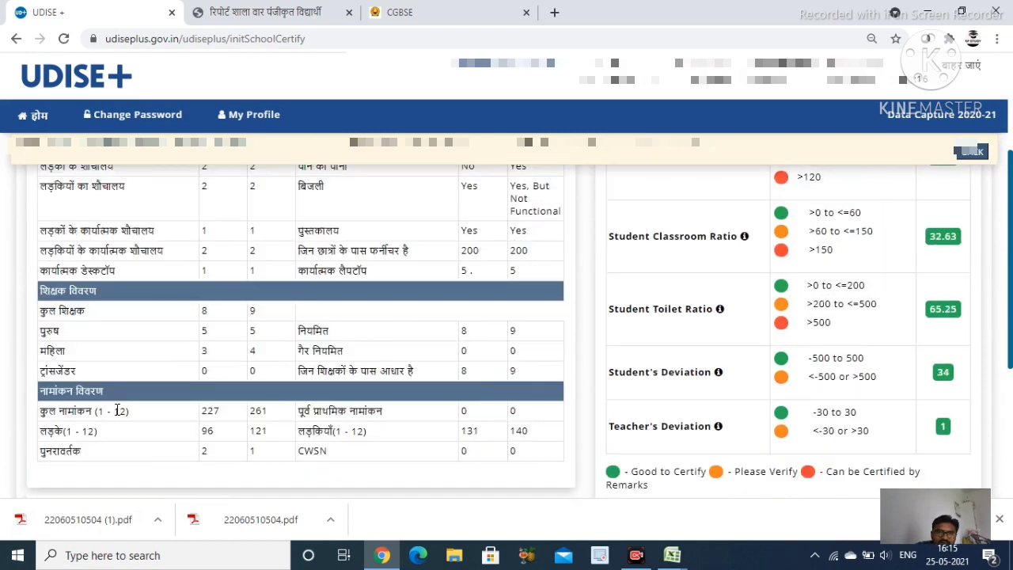